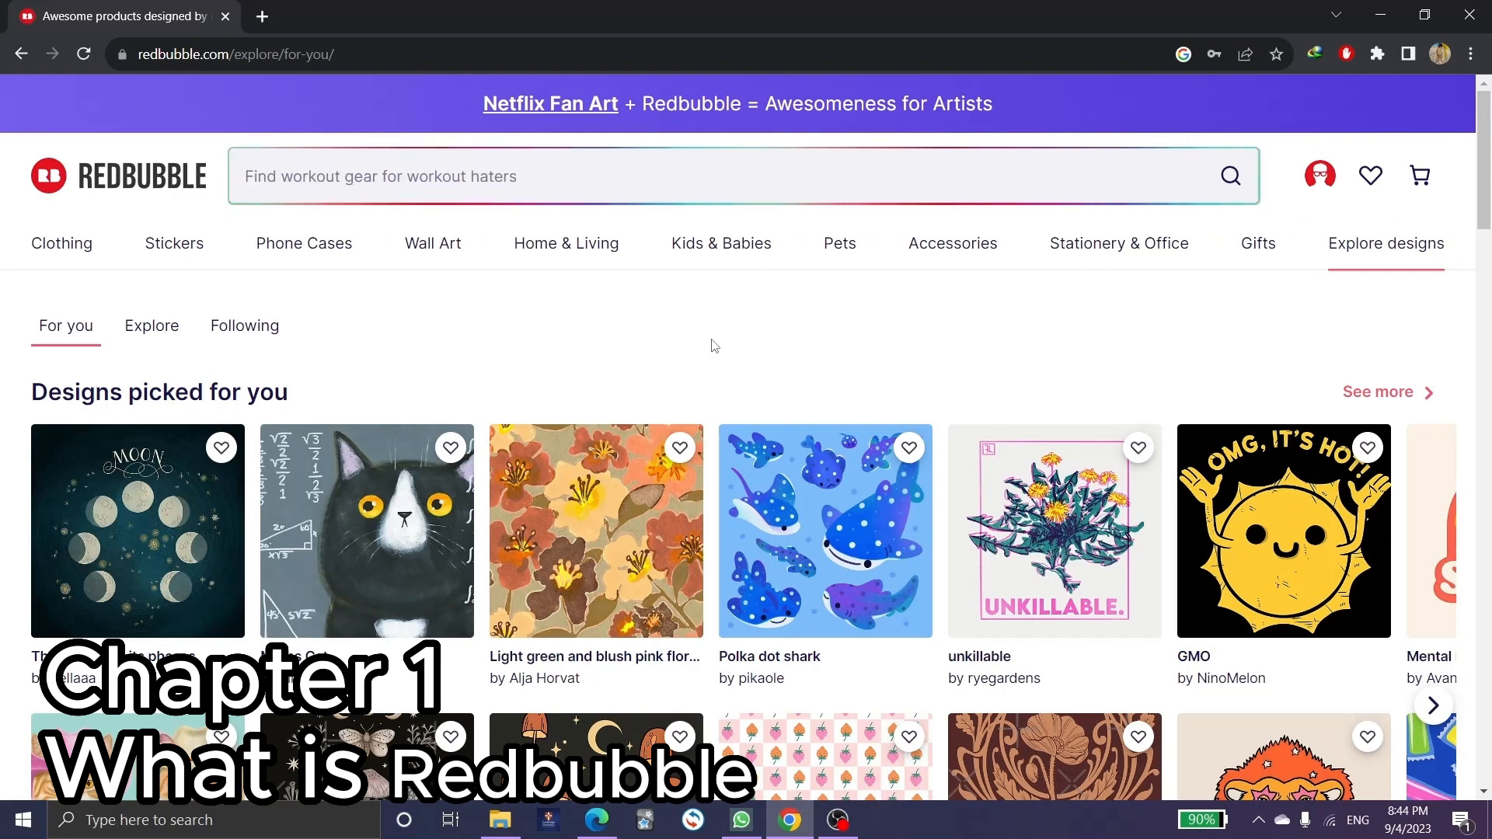
# Go to the seller Dashboard through the Account menu's Sell Your Art option.
pyautogui.scroll(-1, 713, 345)
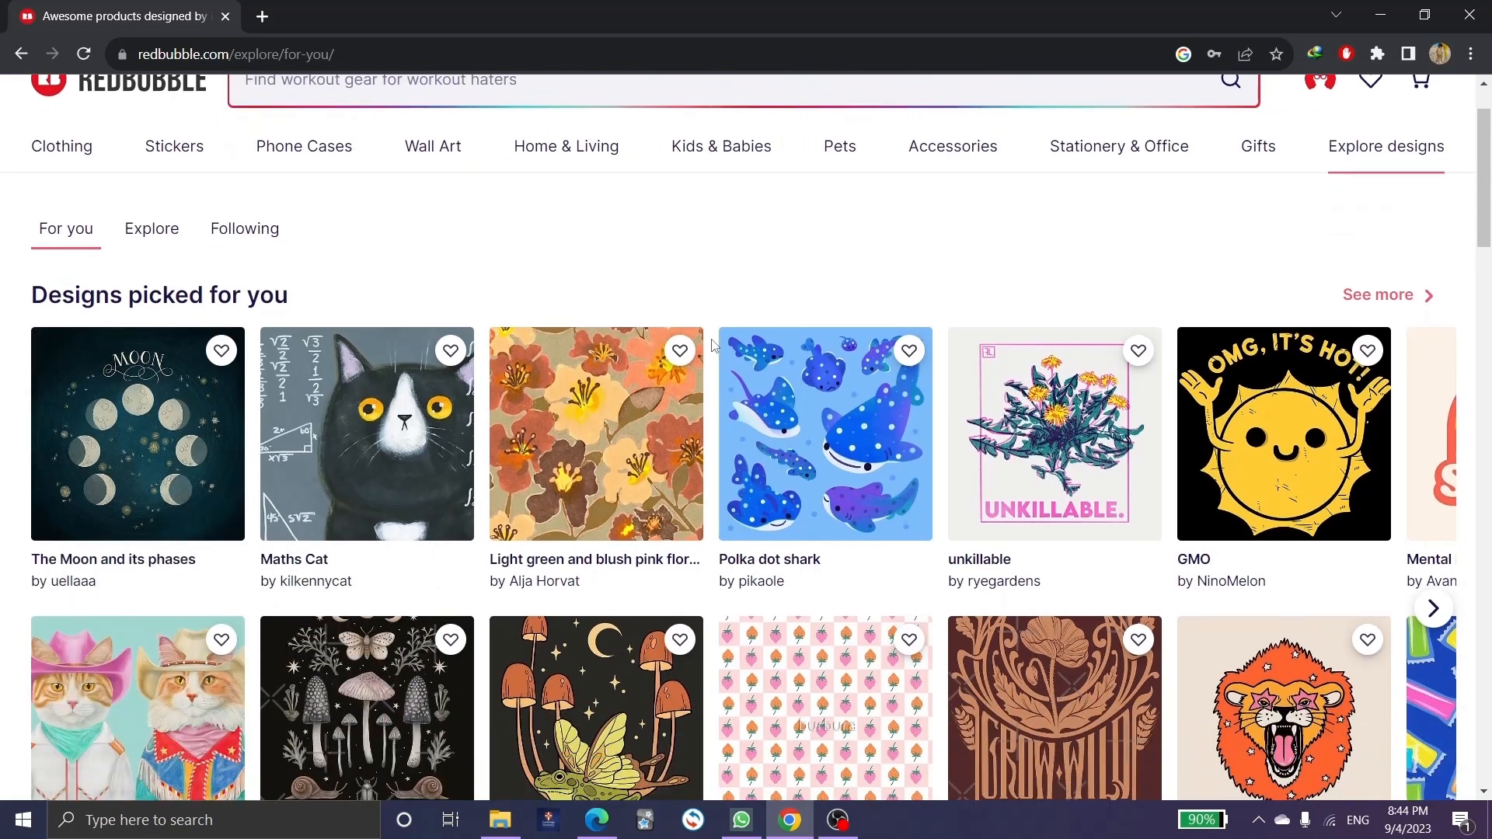
pyautogui.scroll(-1, 713, 345)
pyautogui.scroll(-1, 713, 345)
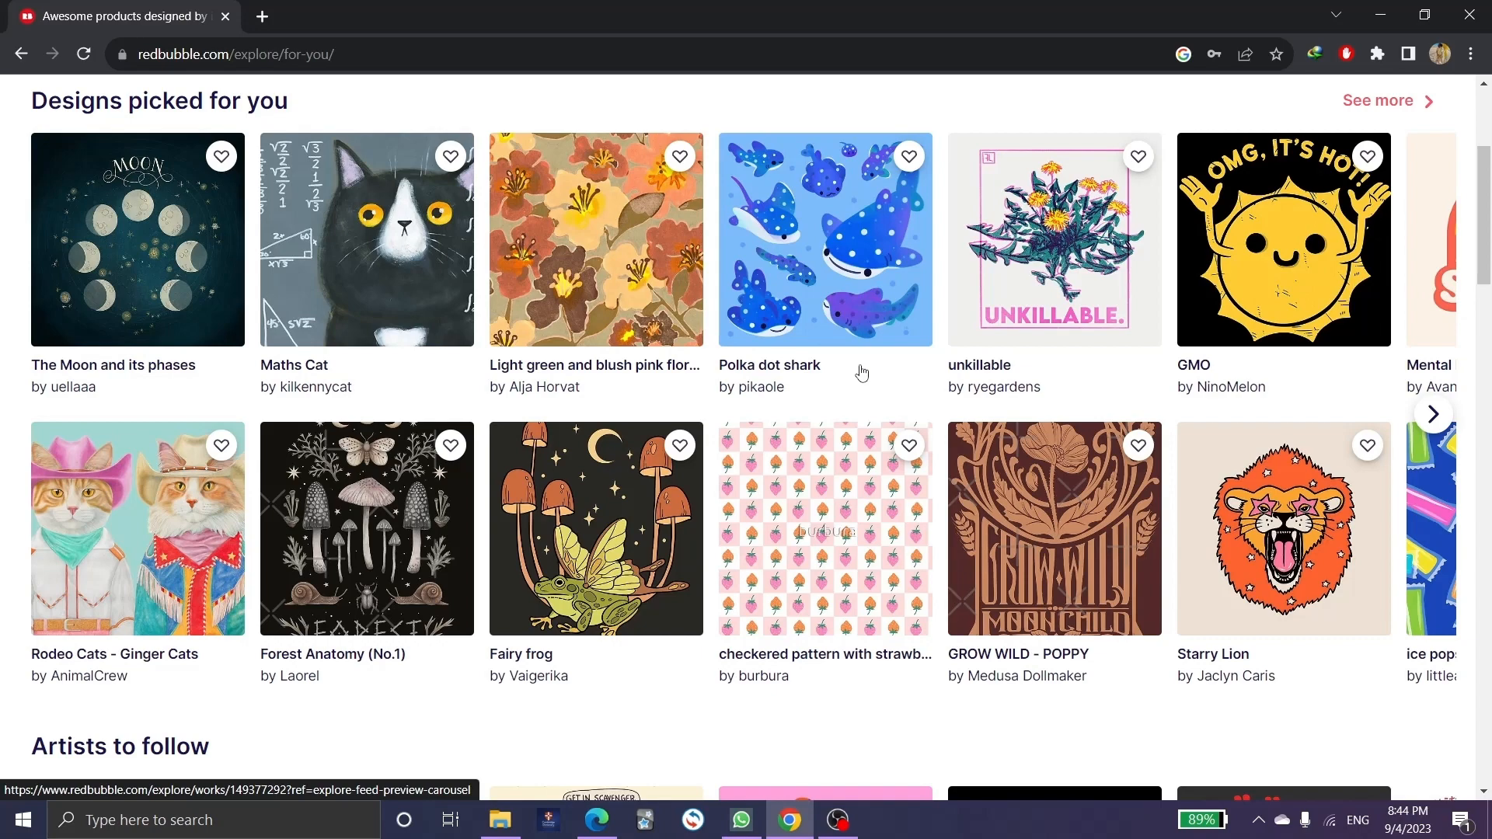
pyautogui.scroll(4, 862, 530)
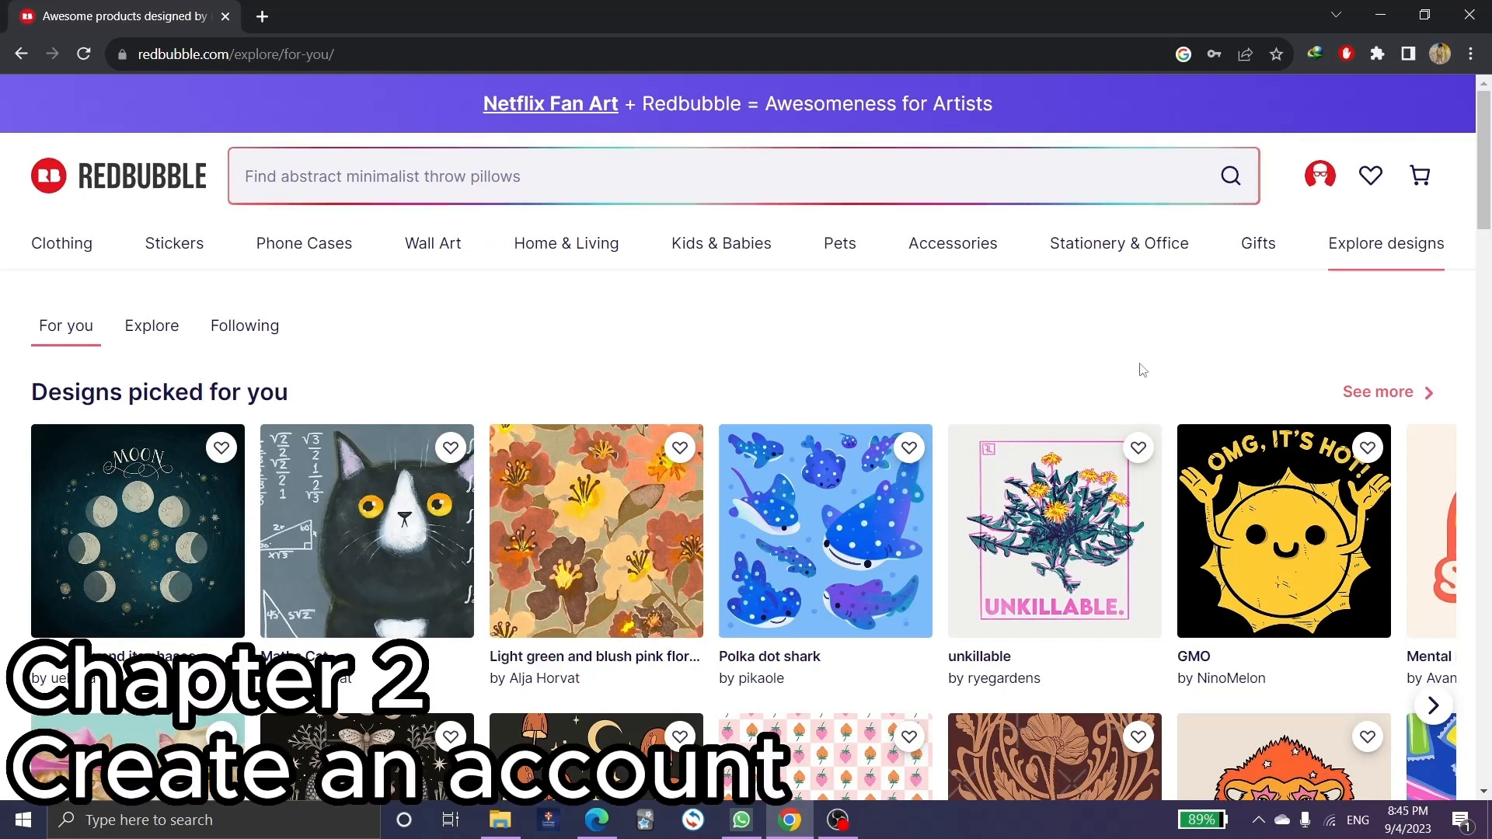
pyautogui.click(1321, 177)
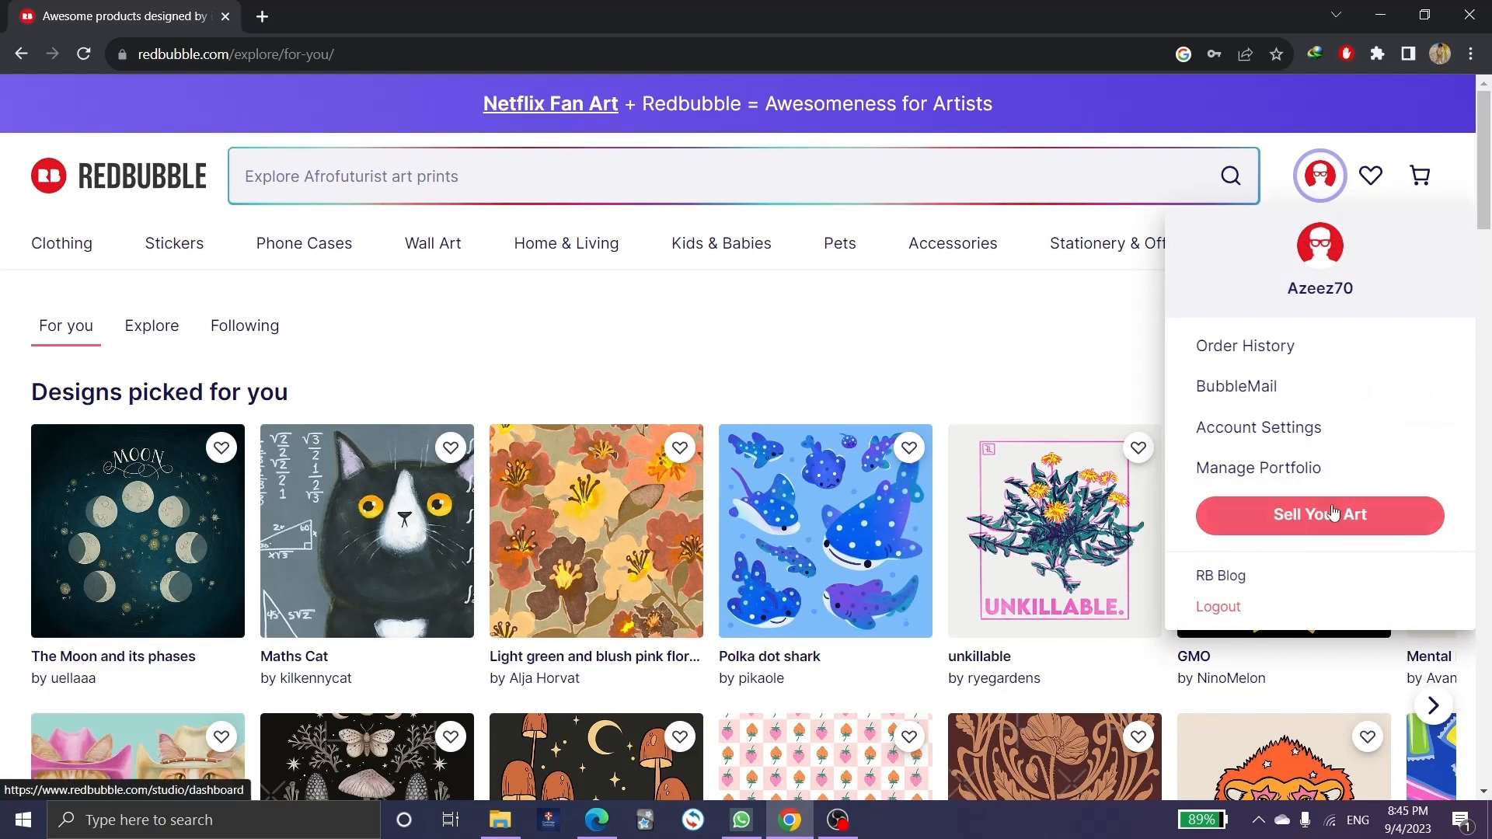
pyautogui.click(1312, 520)
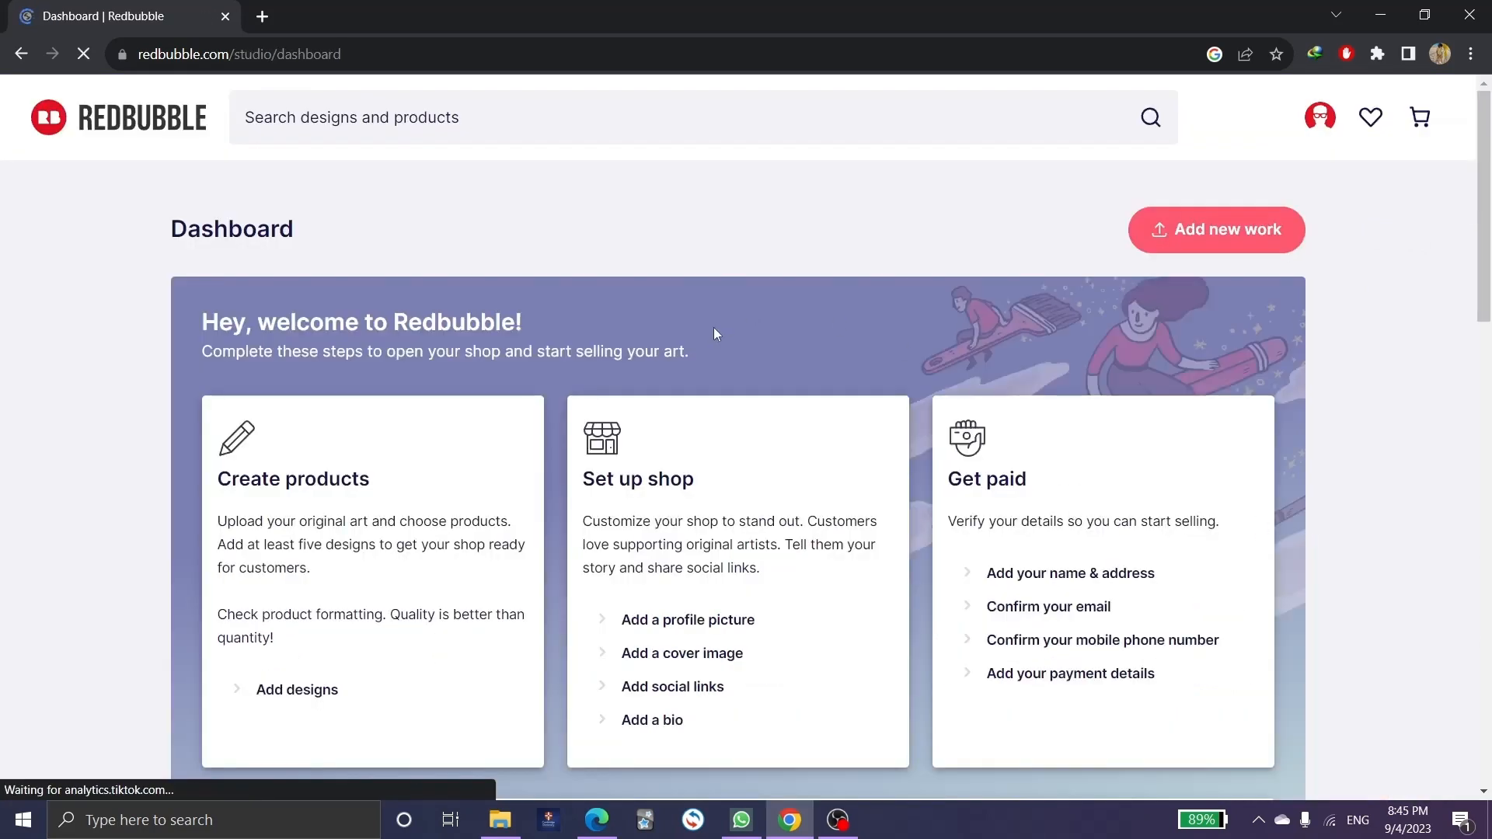
# Highlight the Create products, Set up shop and Get paid step headings on the dashboard.
pyautogui.scroll(-1, 612, 292)
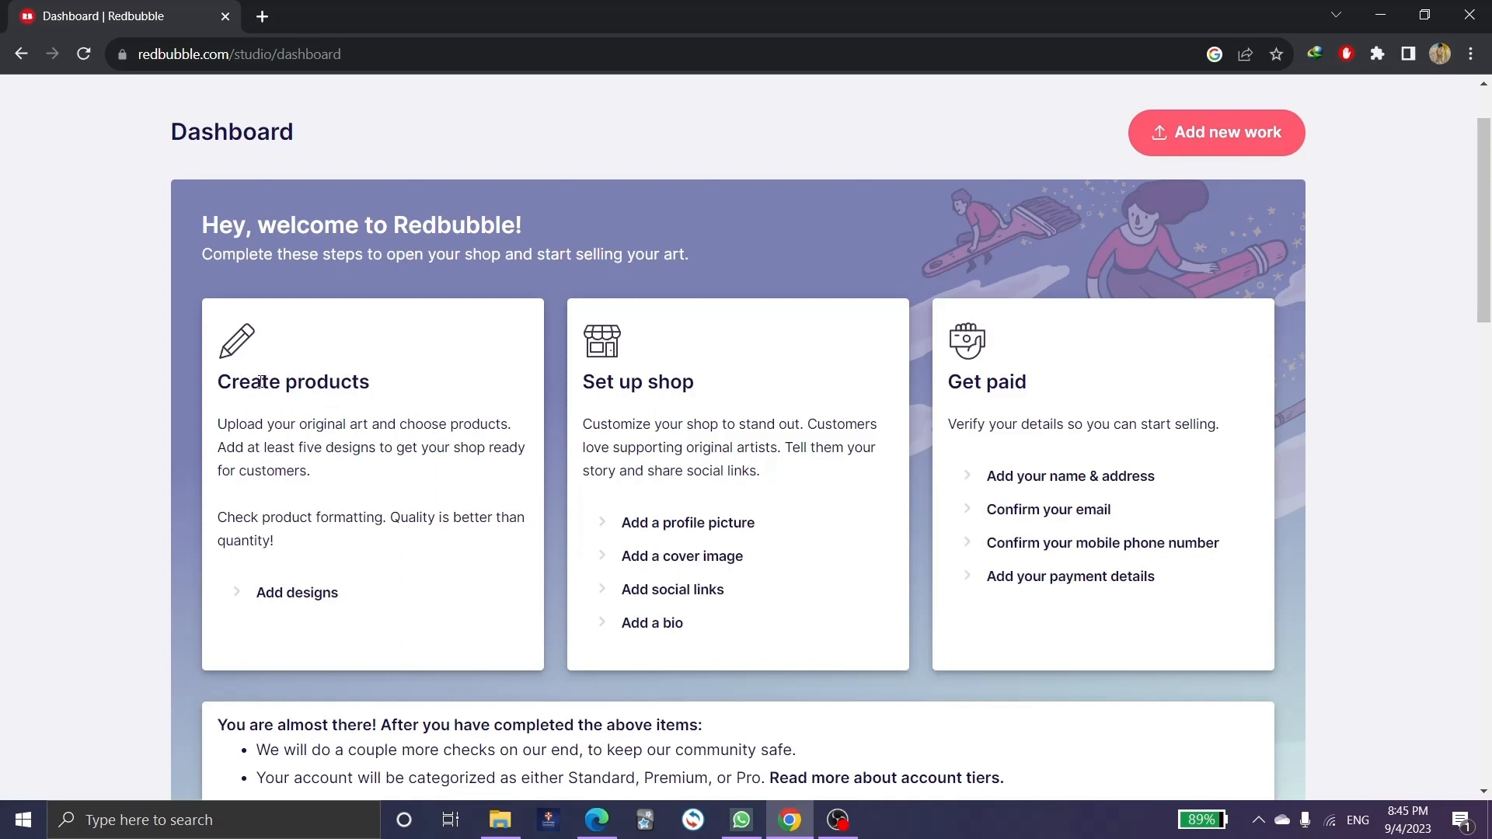
pyautogui.moveTo(224, 383); pyautogui.dragTo(470, 400)
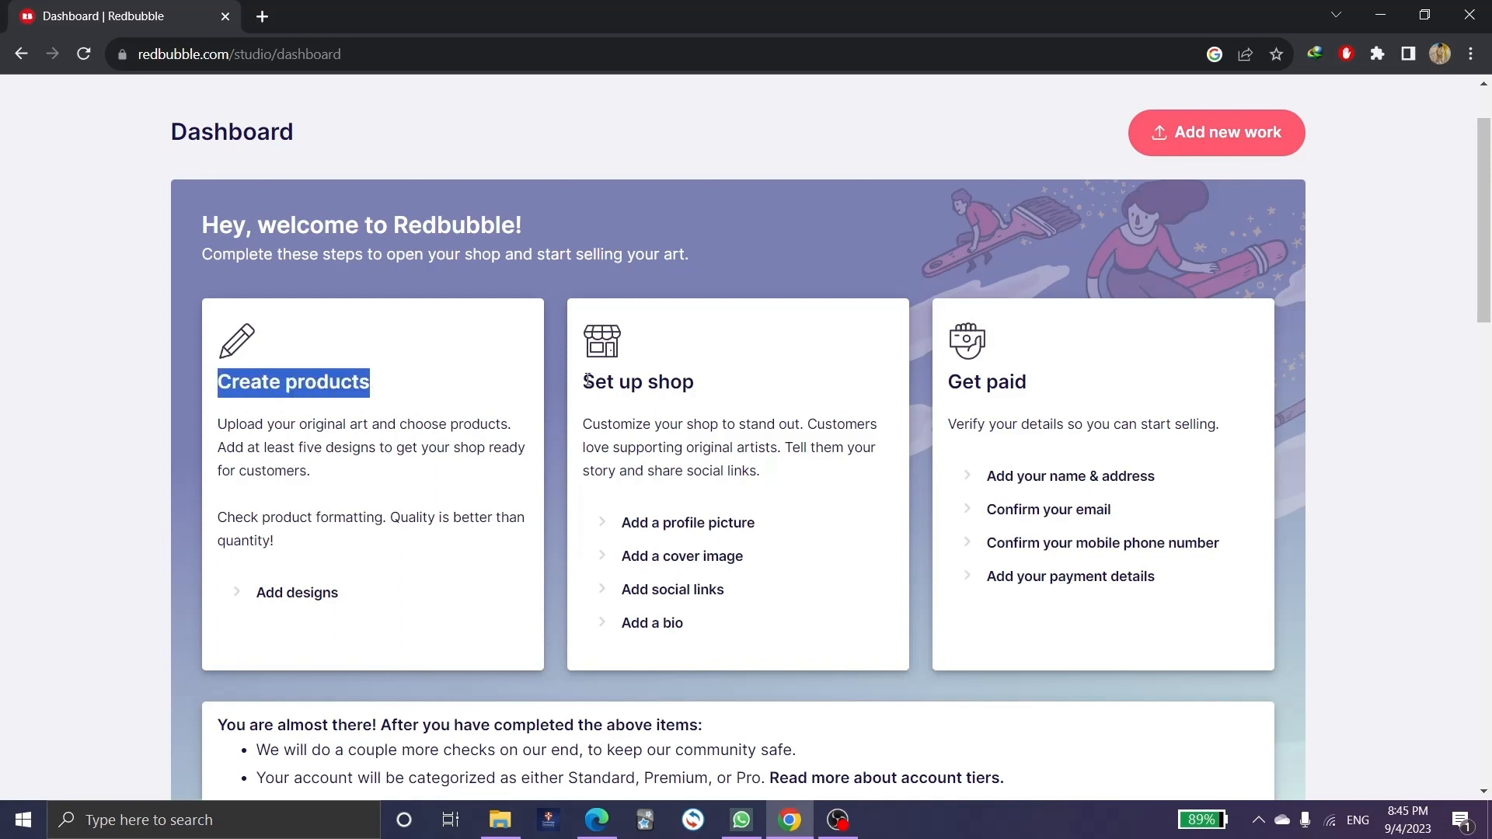
pyautogui.moveTo(581, 383); pyautogui.dragTo(781, 394)
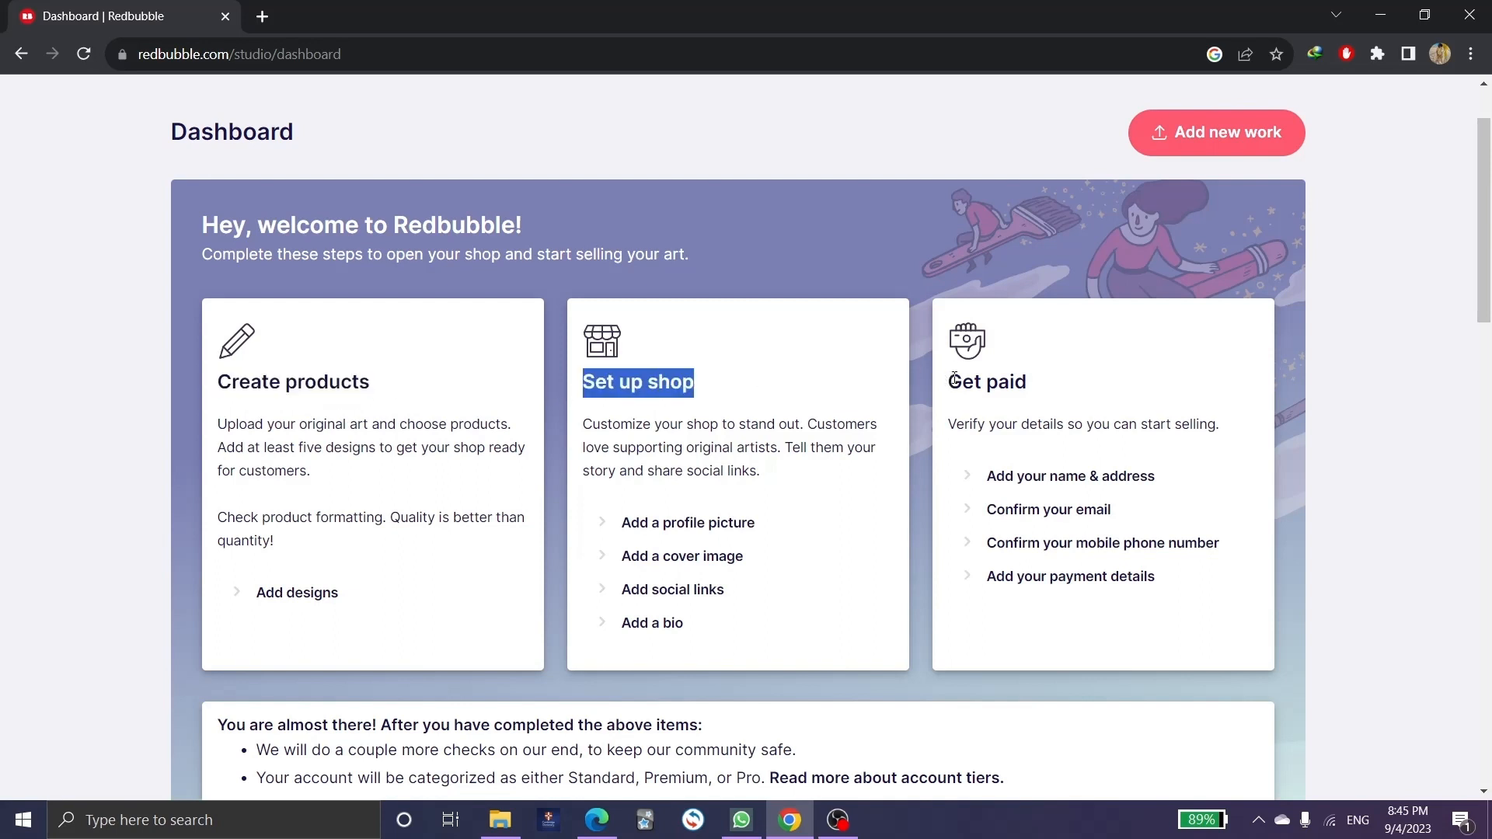
pyautogui.click(708, 366)
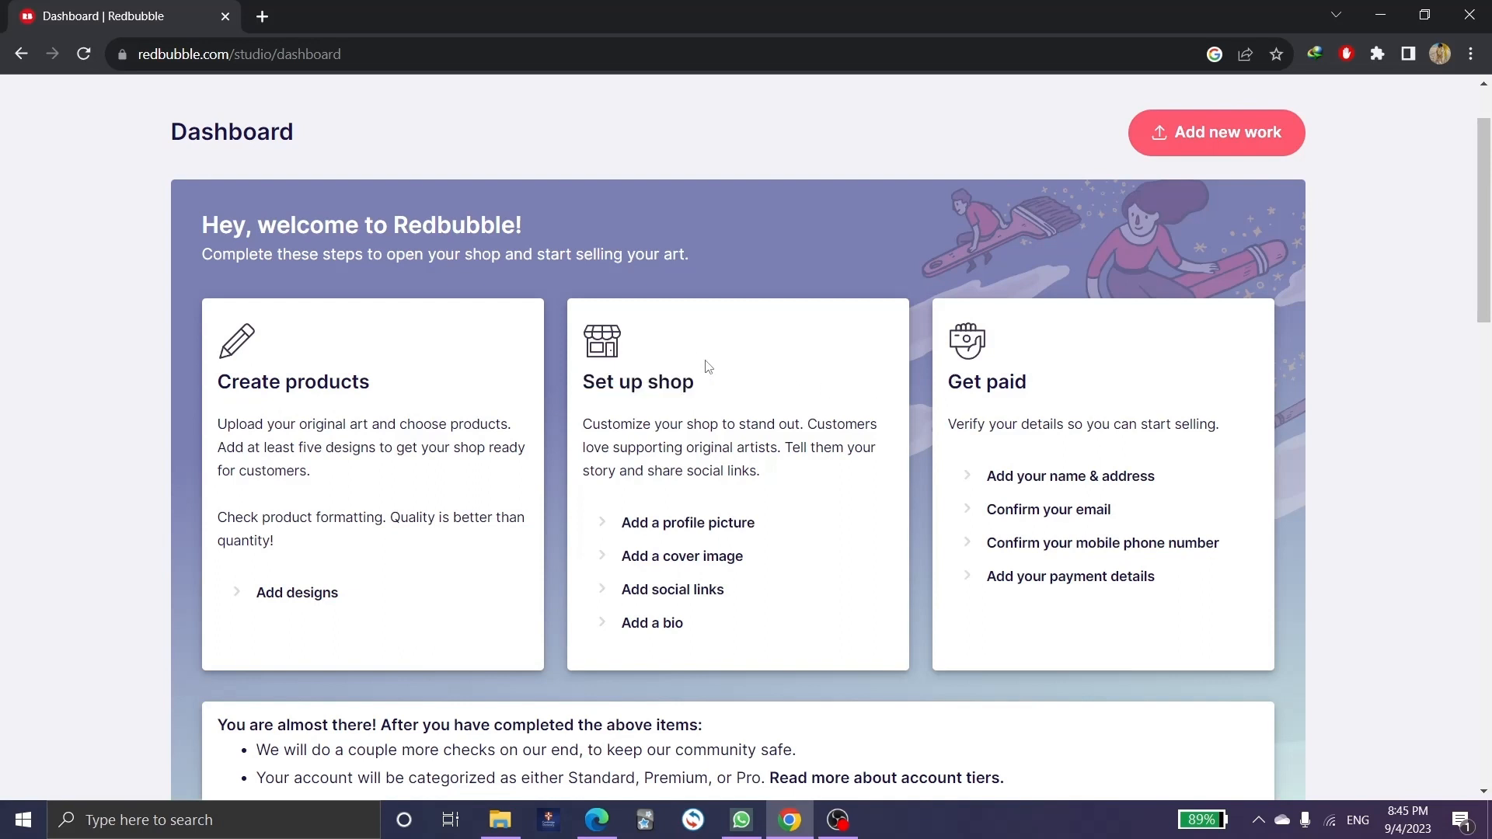
pyautogui.moveTo(948, 380); pyautogui.dragTo(1044, 380)
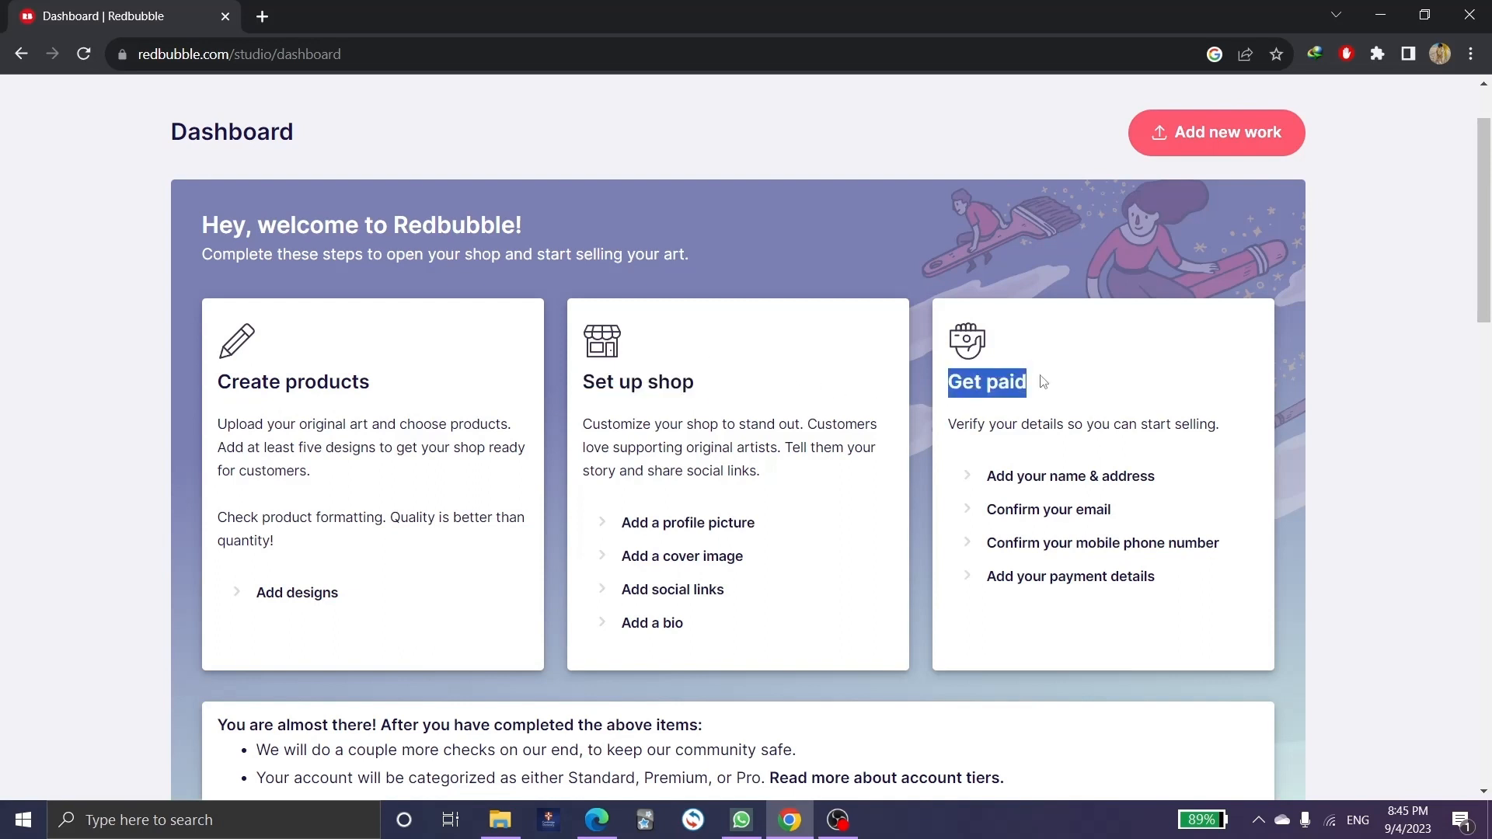
pyautogui.click(1066, 370)
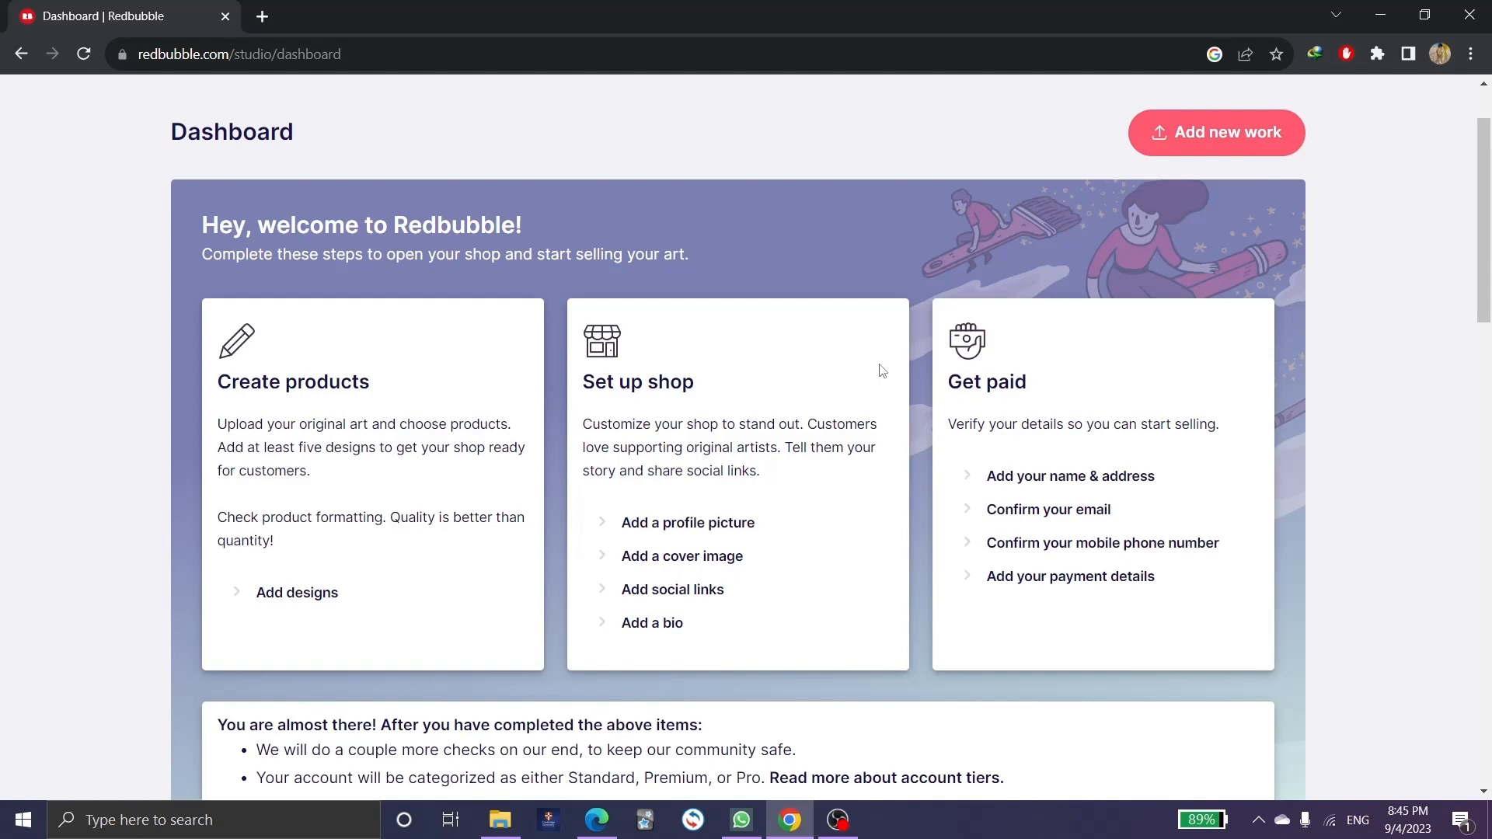
pyautogui.scroll(-3, 882, 371)
pyautogui.scroll(4, 882, 370)
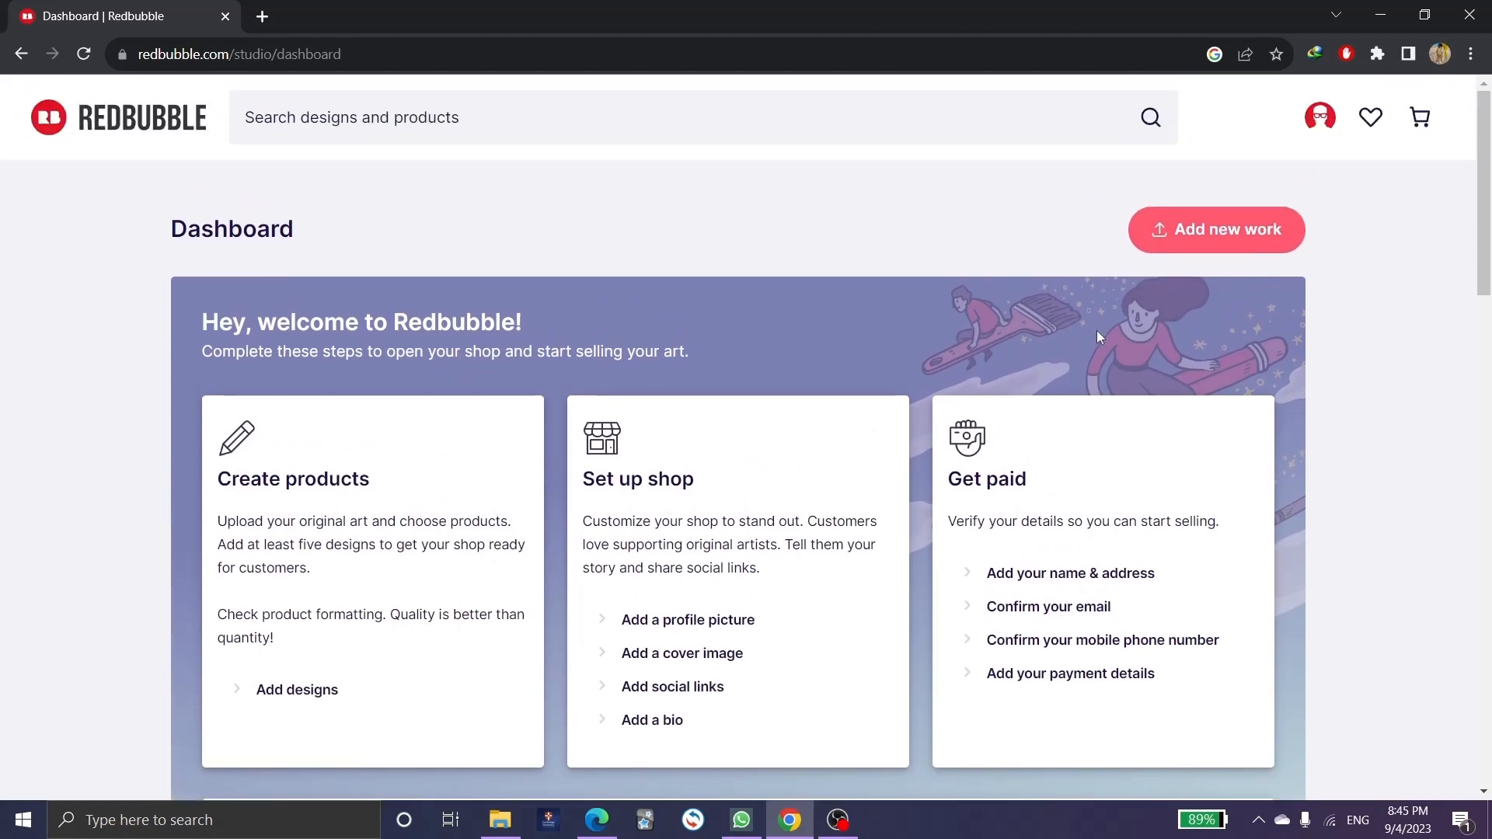
# Start a new work and pick the Annotation PNG from New Volume (E:) for upload.
pyautogui.click(1210, 239)
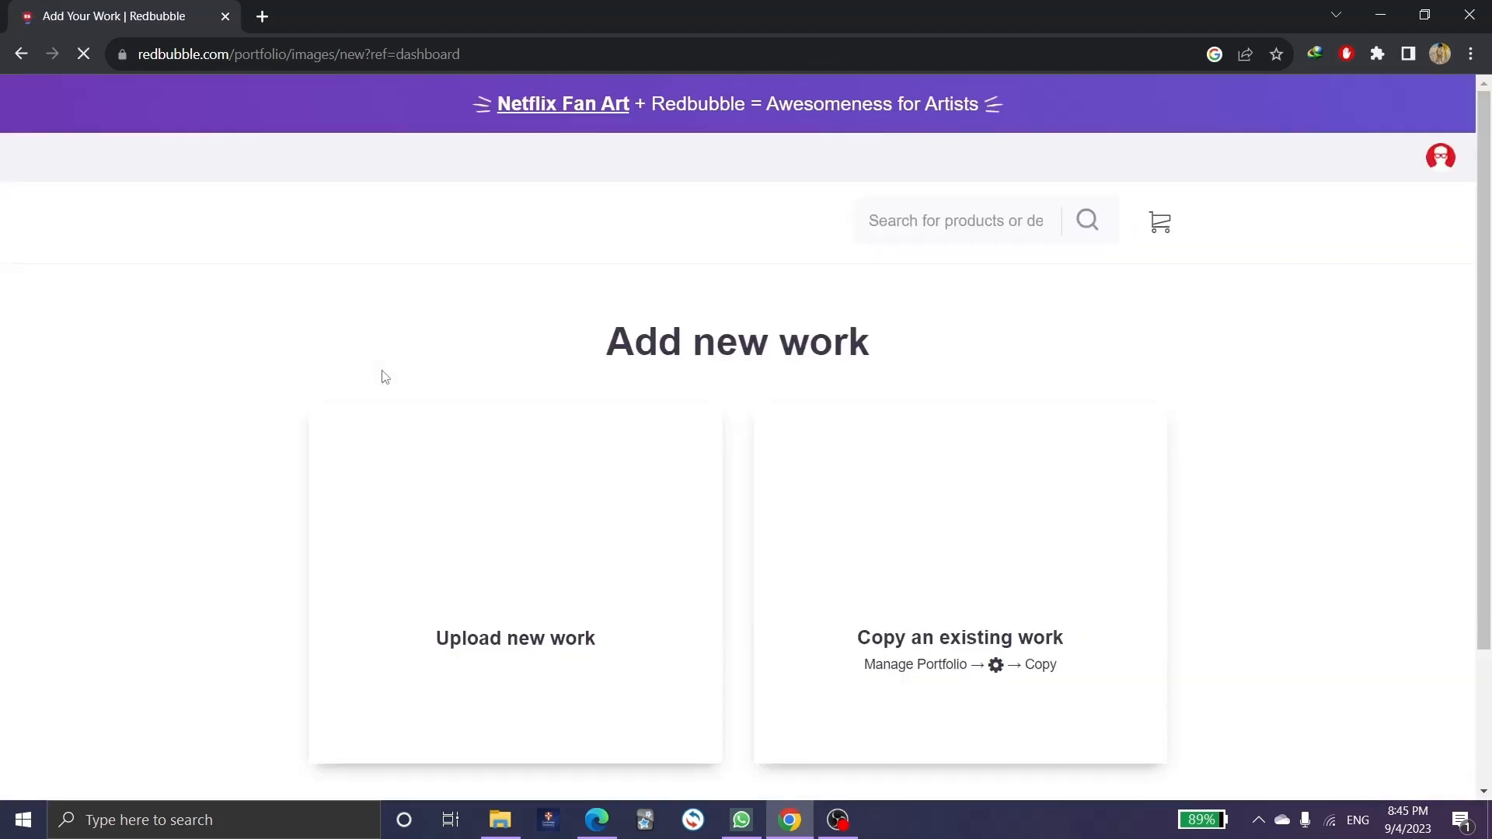
pyautogui.scroll(-1, 543, 366)
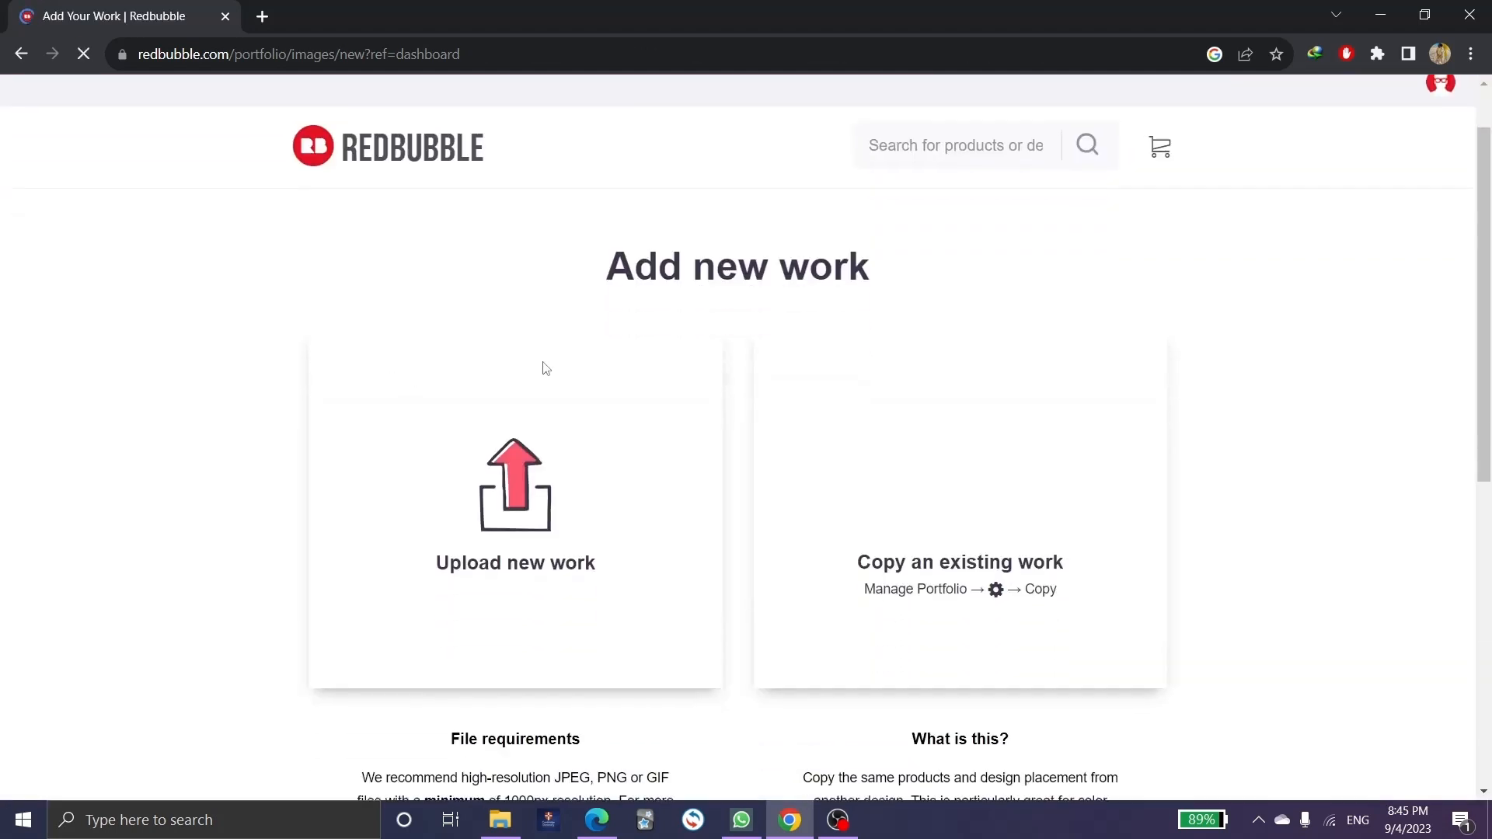
pyautogui.scroll(-1, 548, 467)
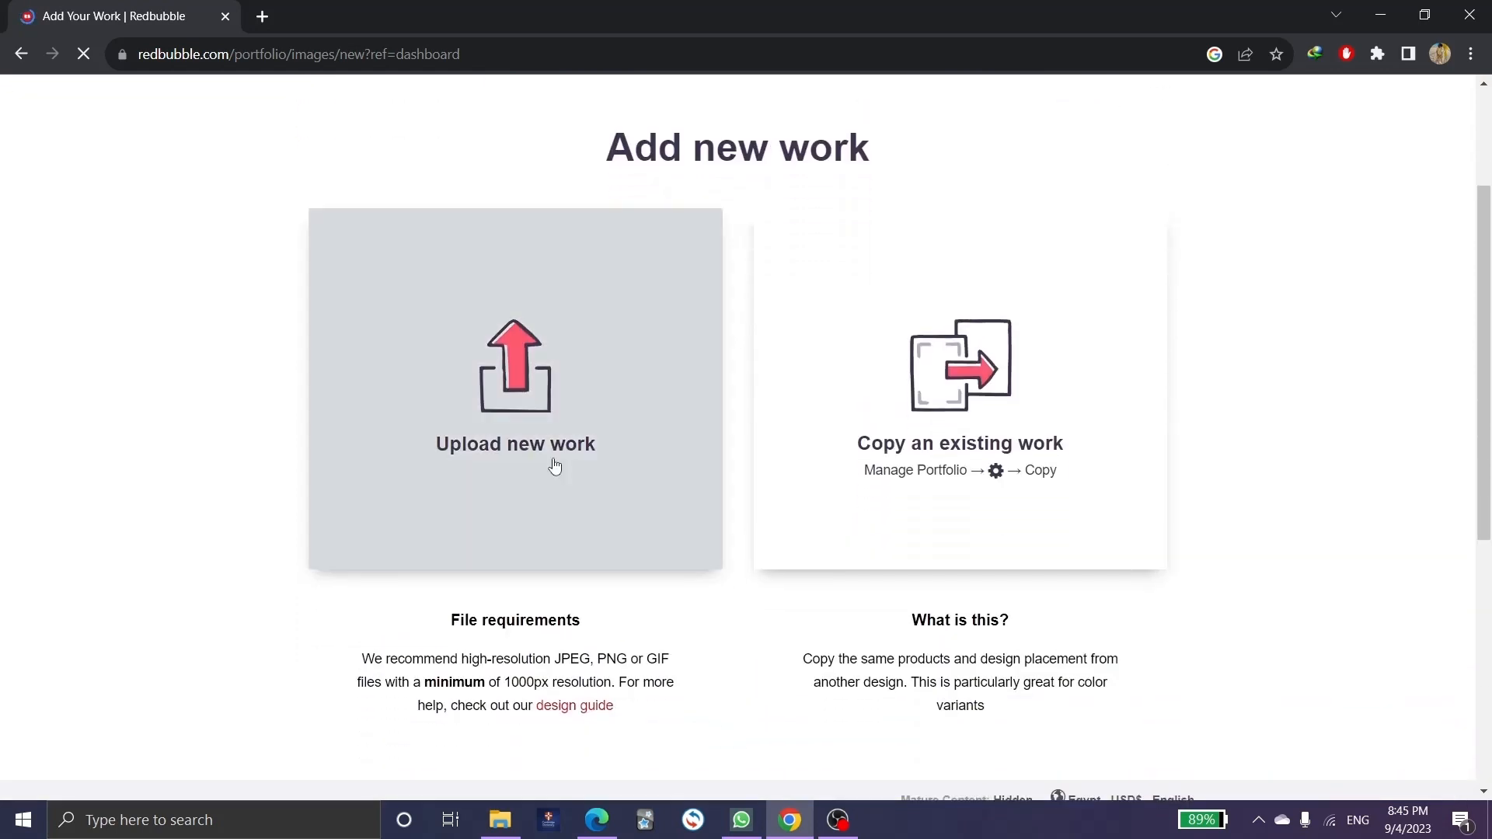
pyautogui.click(516, 372)
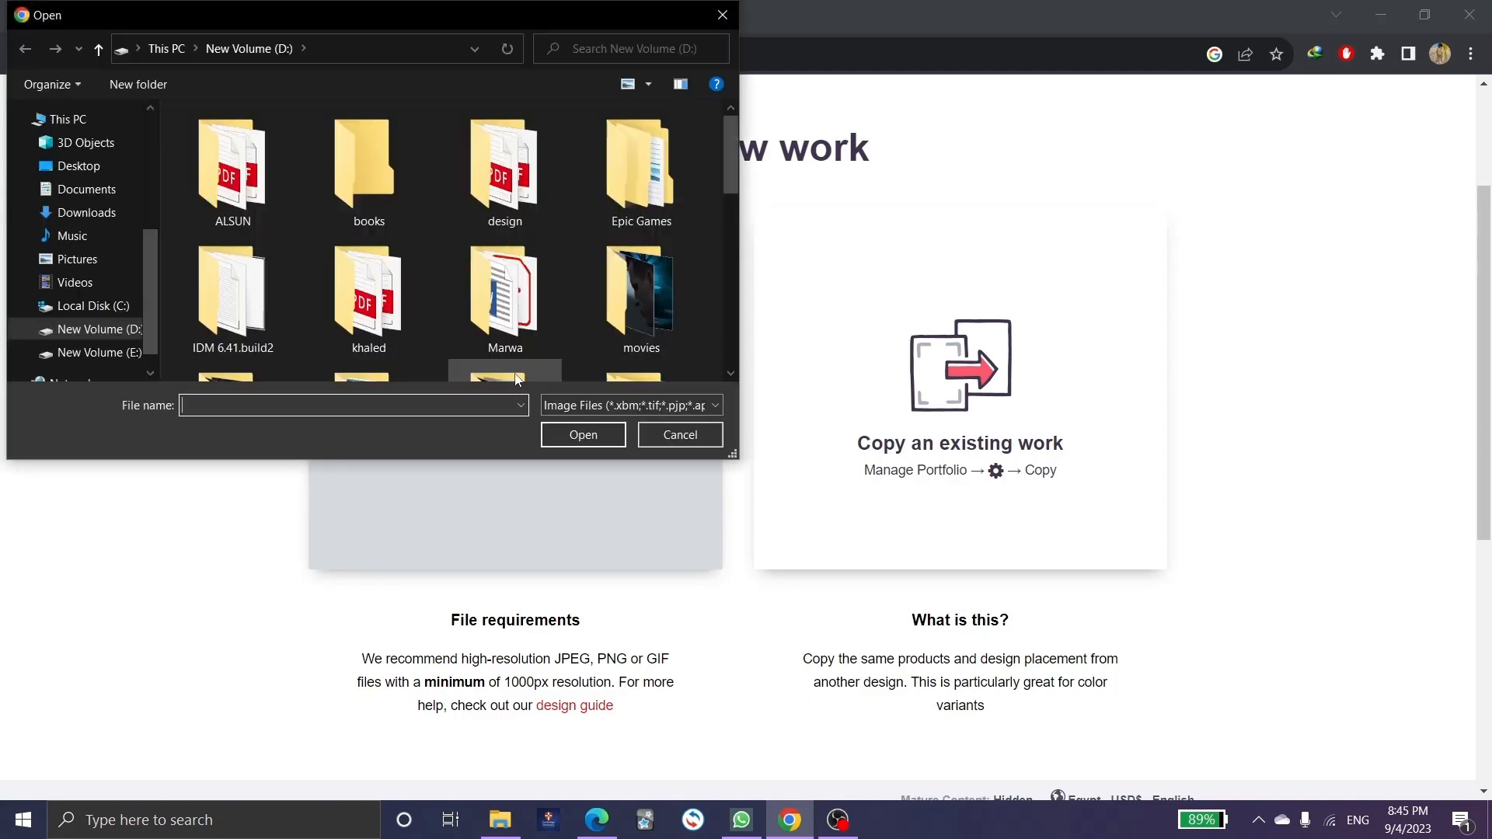
pyautogui.click(90, 352)
pyautogui.scroll(-3, 305, 225)
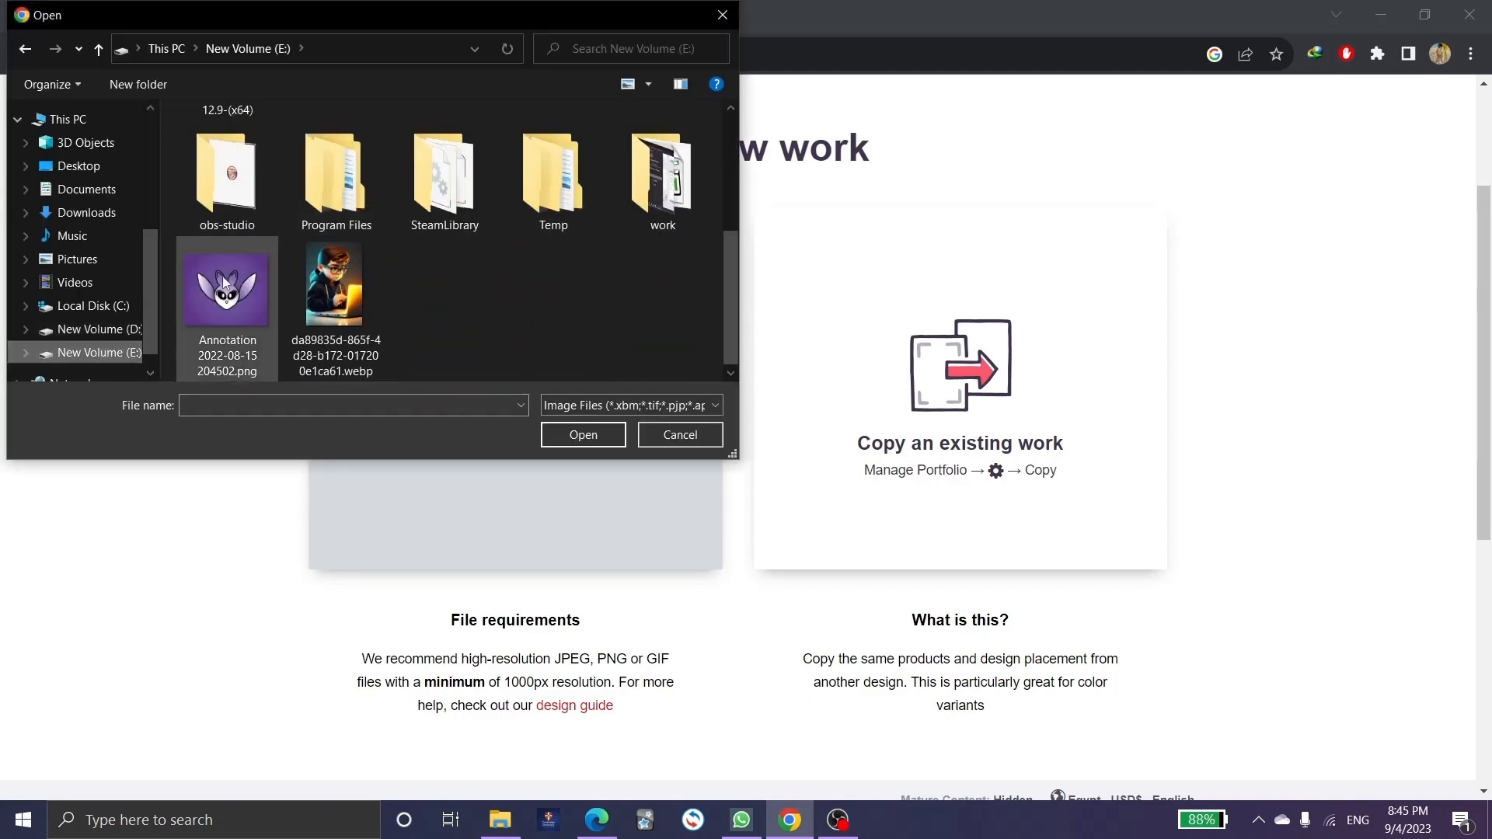
pyautogui.doubleClick(214, 294)
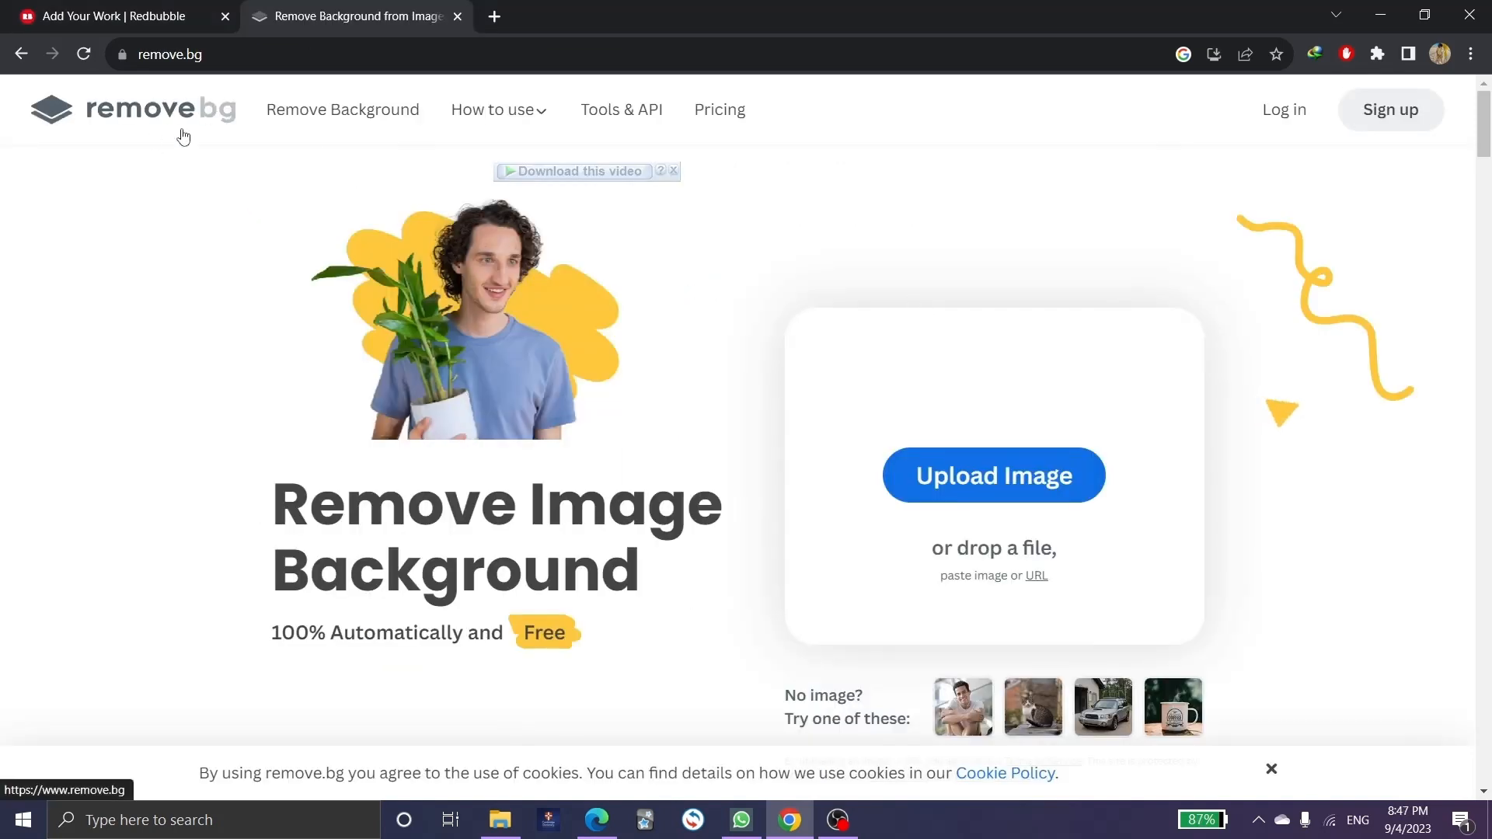
# Upload the Annotation PNG to remove.bg for background removal.
pyautogui.click(218, 51)
pyautogui.click(167, 215)
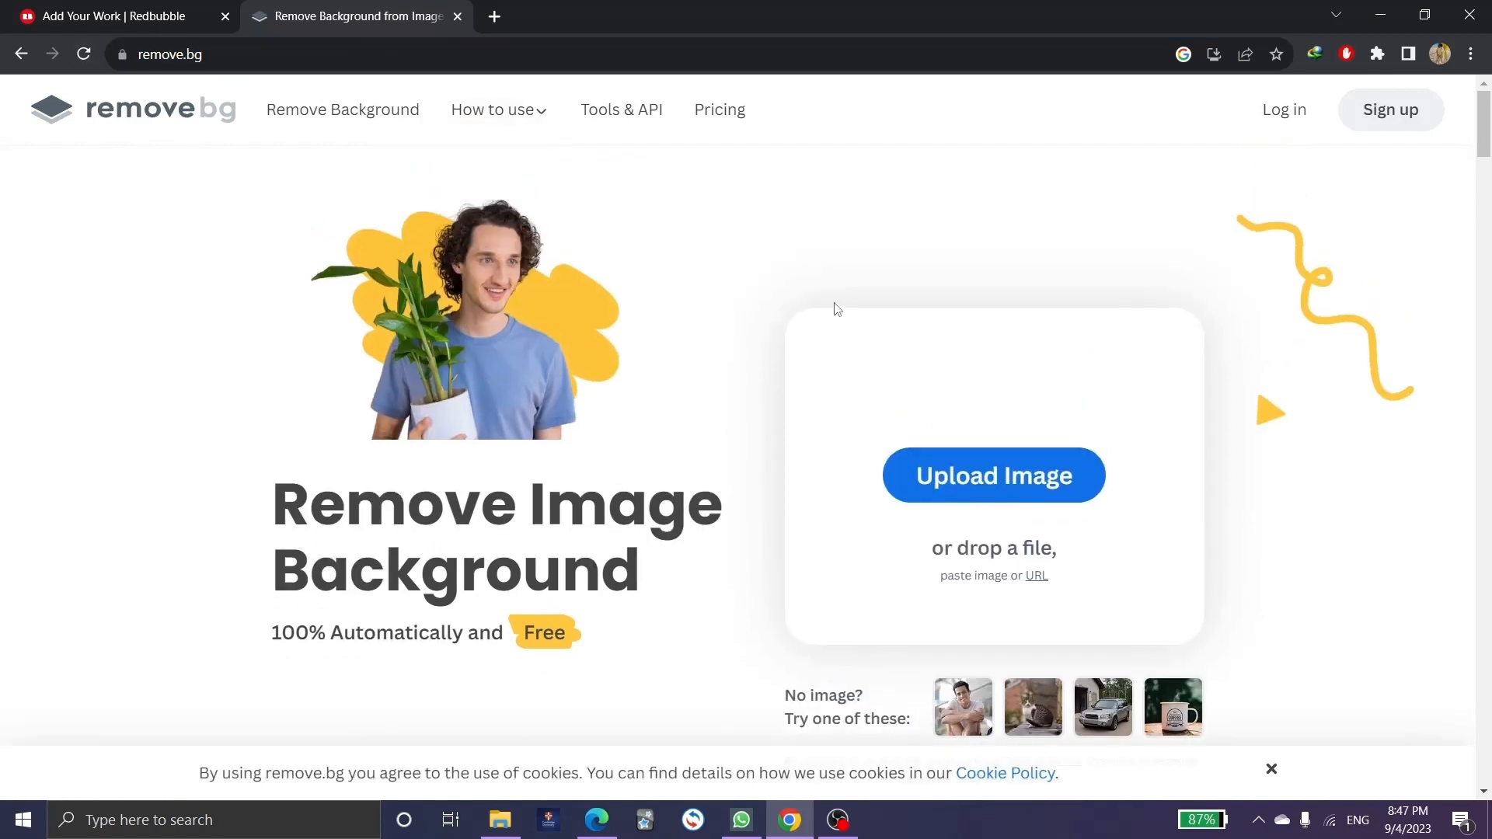
pyautogui.click(996, 477)
pyautogui.click(722, 575)
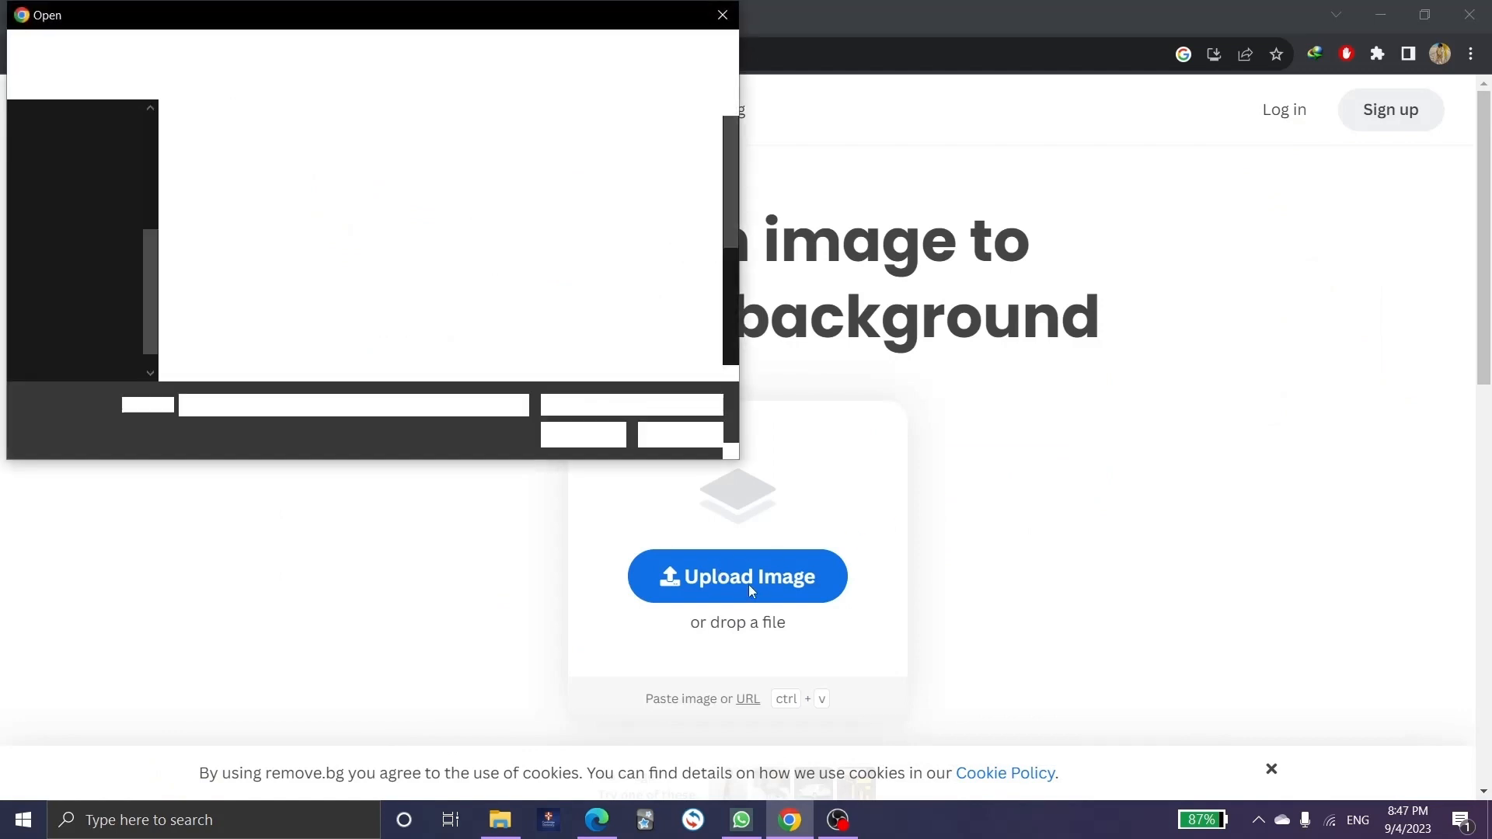
pyautogui.scroll(-5, 331, 295)
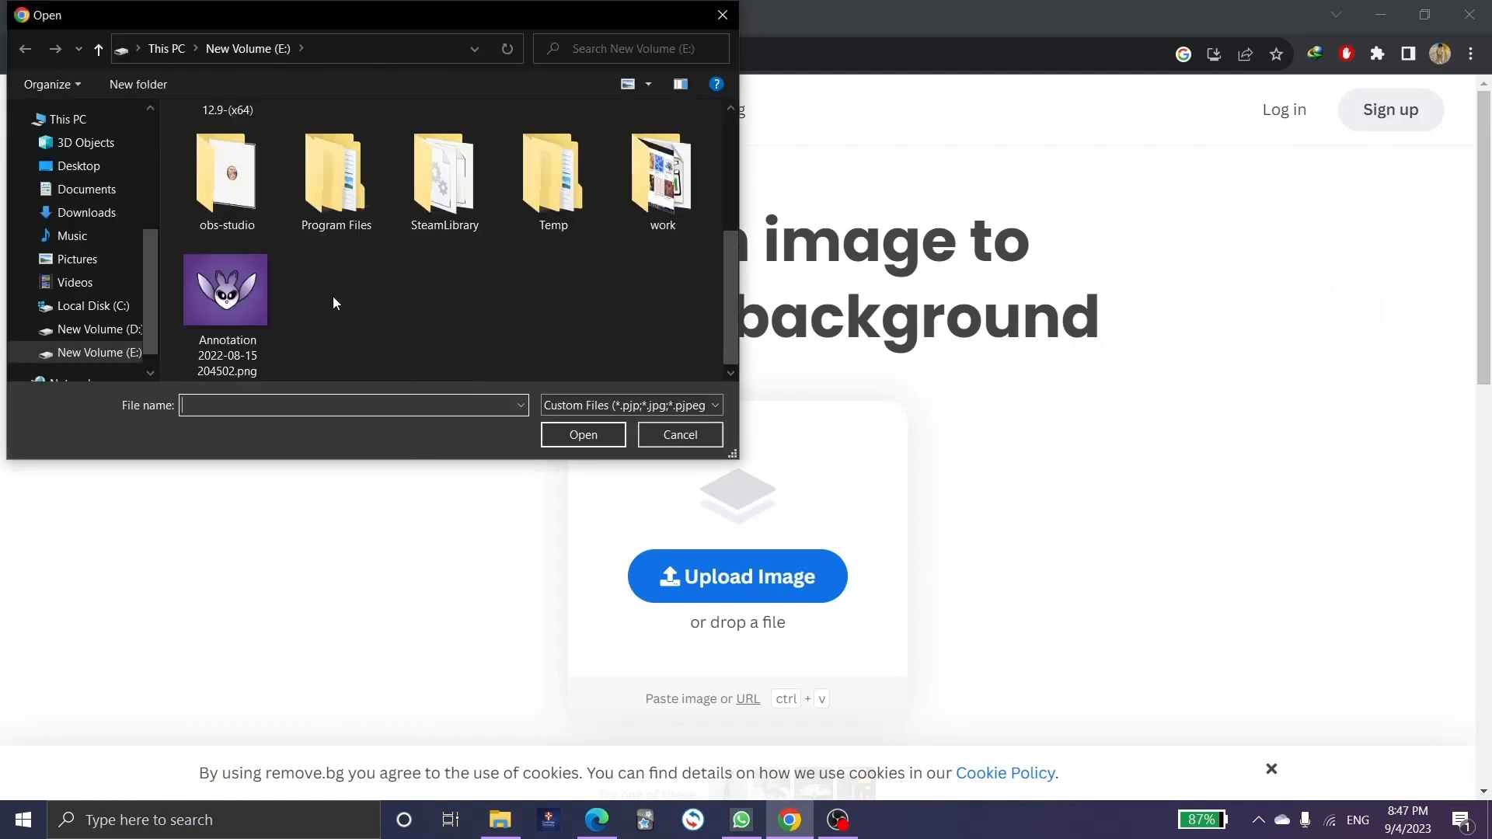
pyautogui.doubleClick(226, 294)
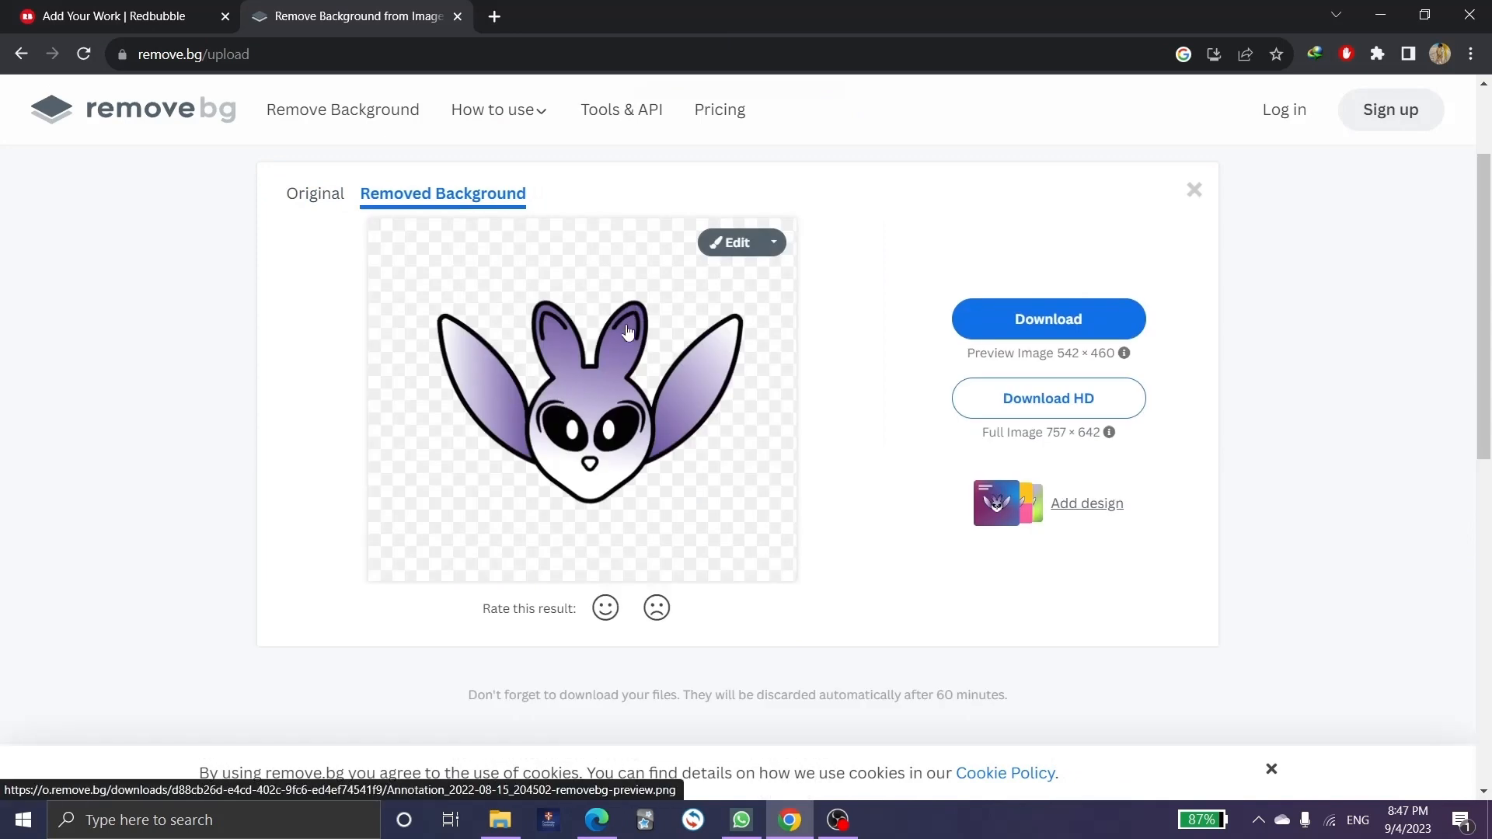
# Download the background-removed 542×460 preview PNG.
pyautogui.scroll(-1, 628, 330)
pyautogui.scroll(1, 628, 330)
pyautogui.click(1016, 325)
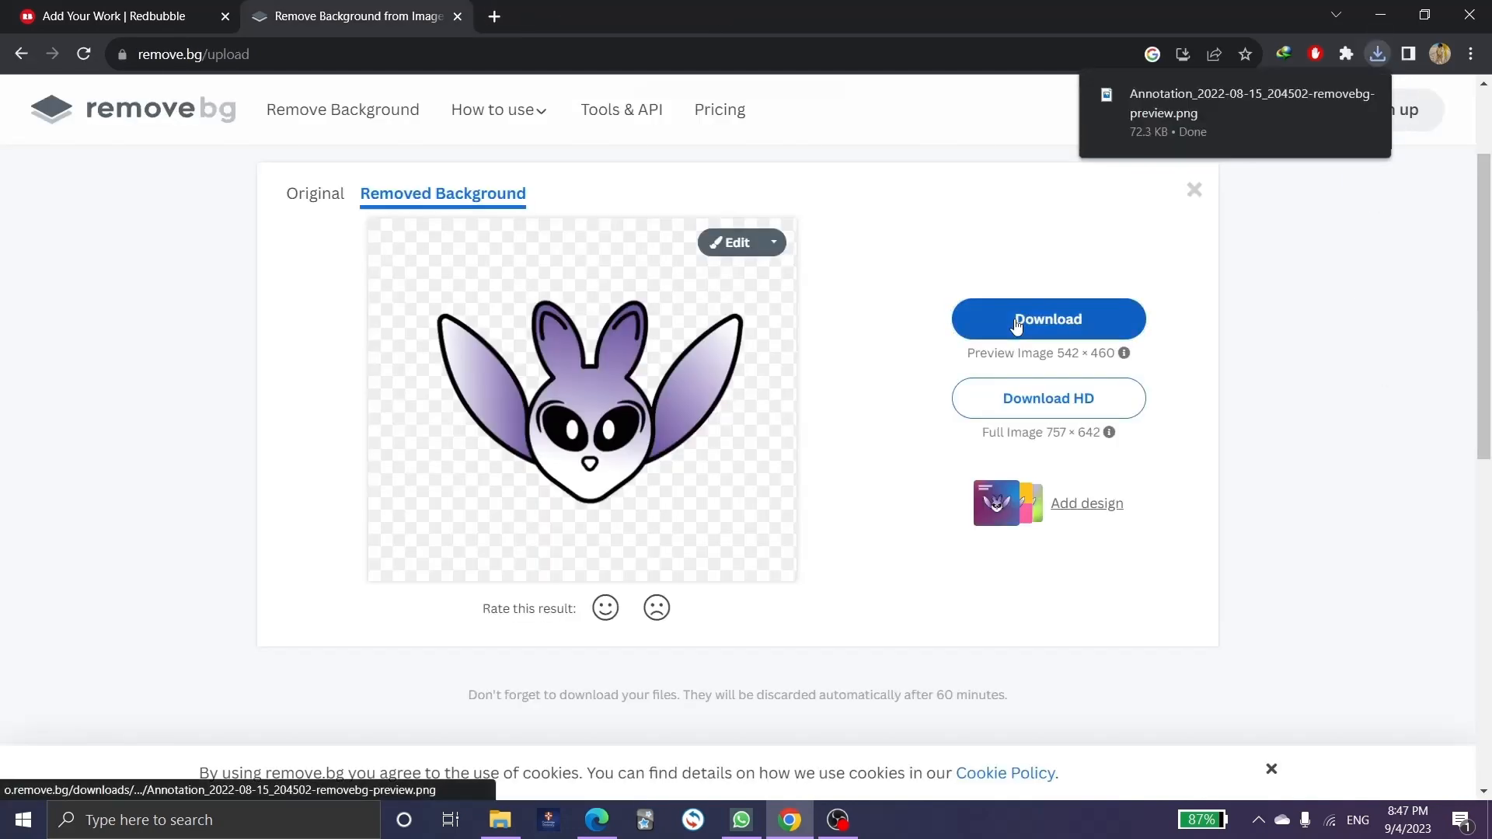
# Replace the Redbubble work's image with the removebg preview PNG from Downloads.
pyautogui.click(149, 12)
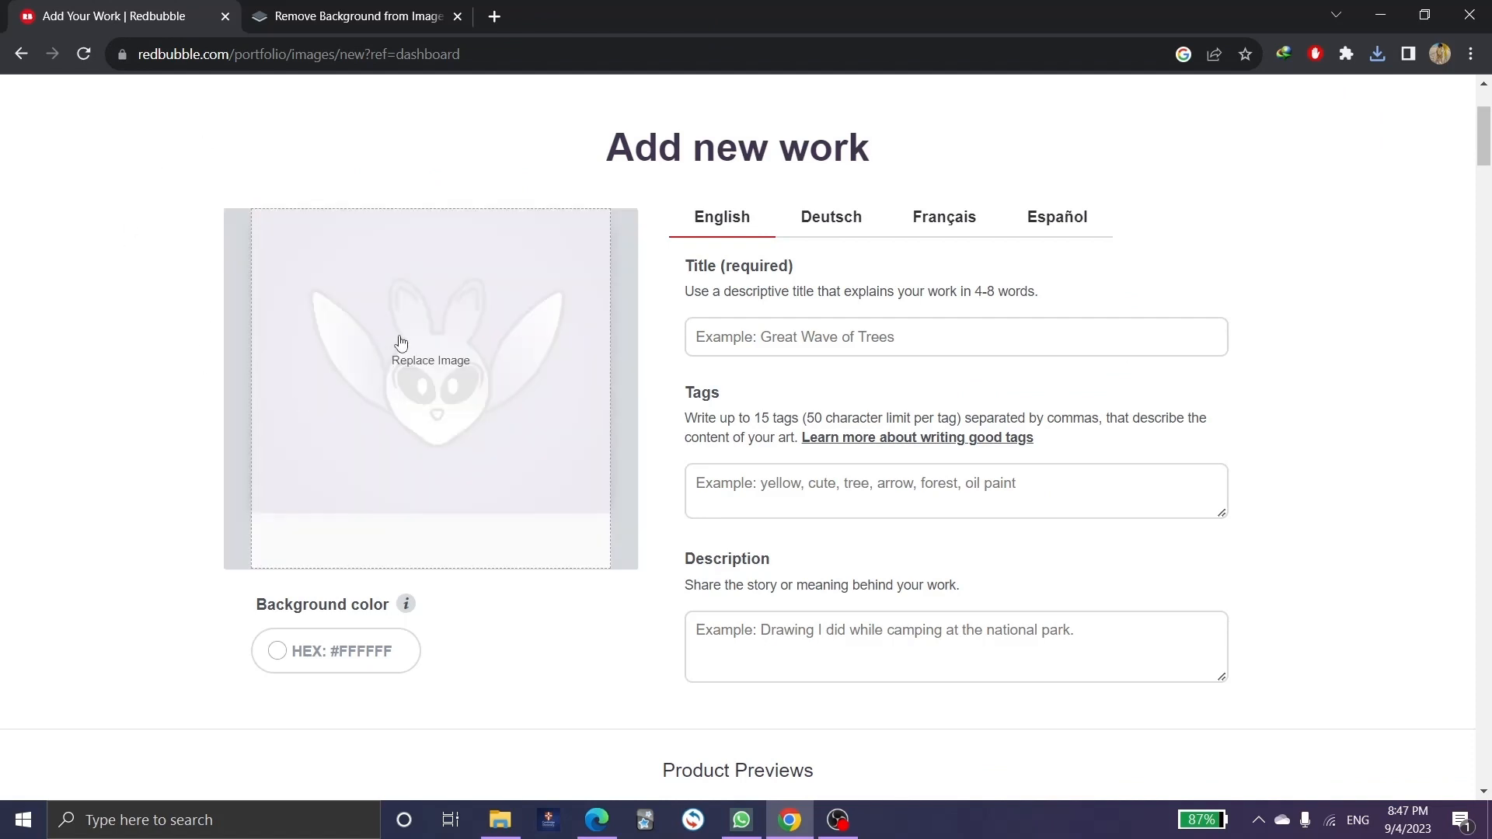
pyautogui.click(432, 383)
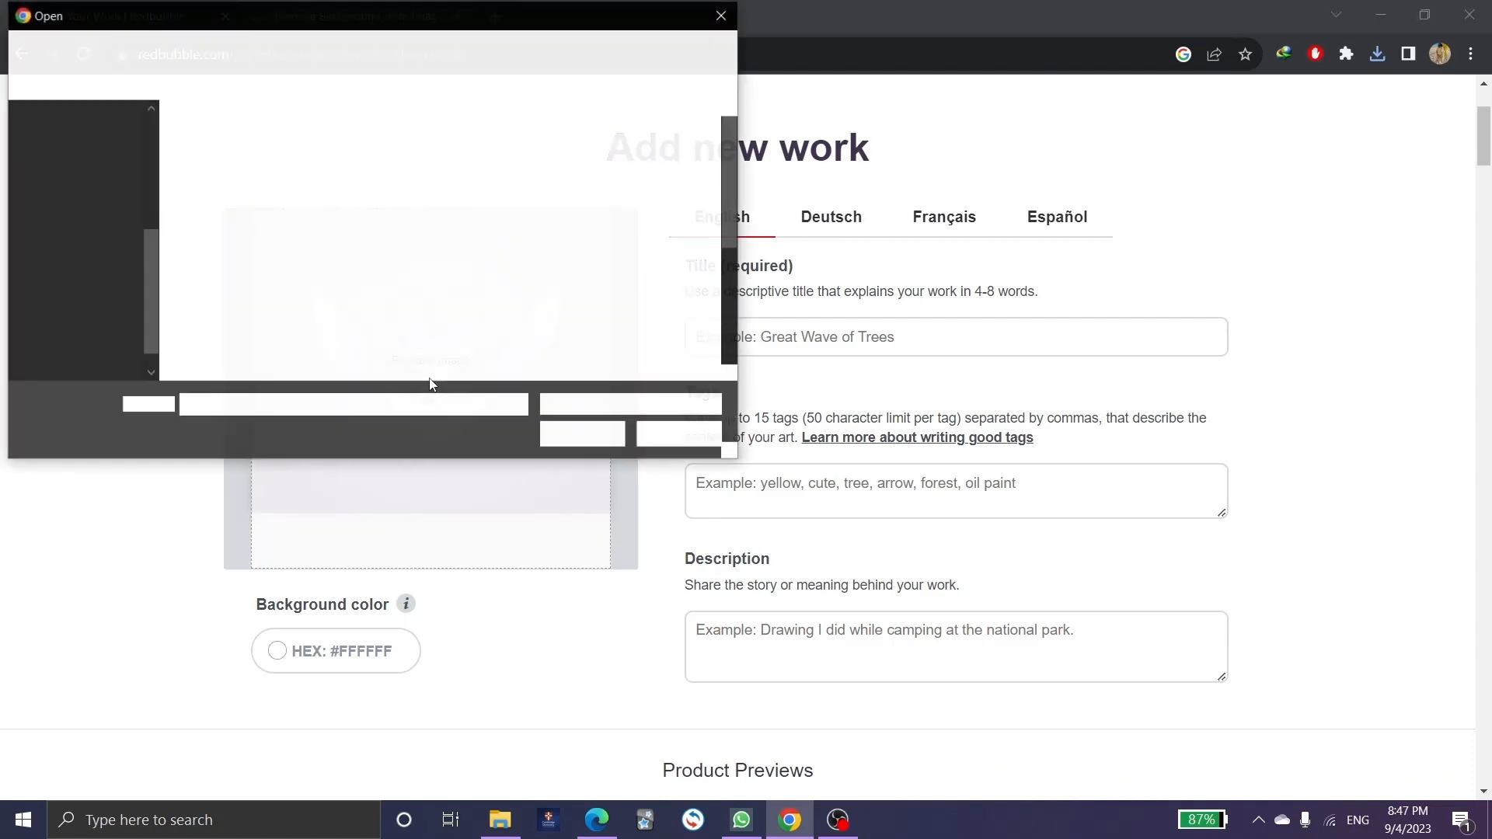
pyautogui.scroll(-3, 304, 316)
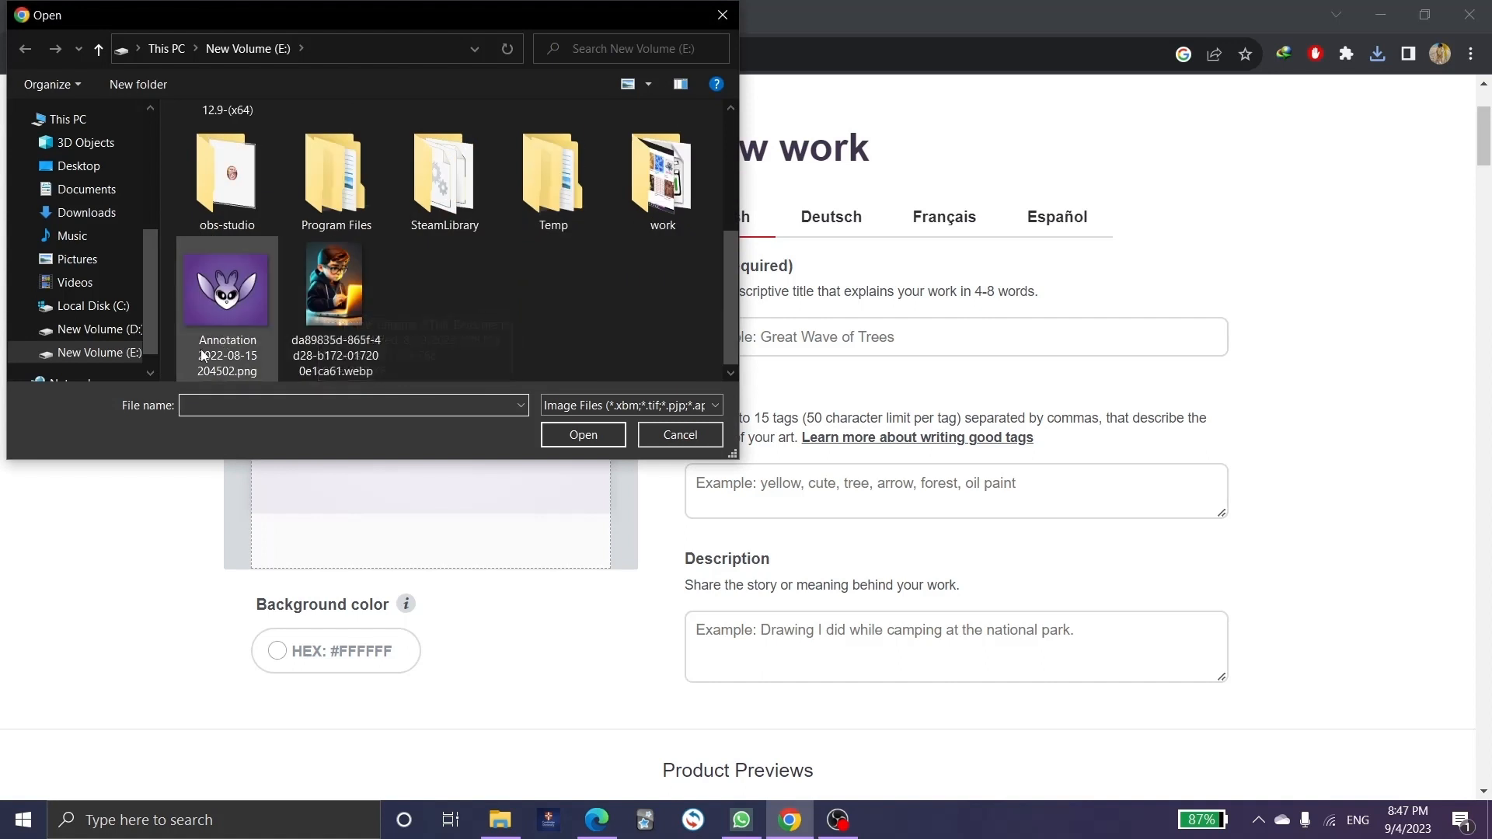
pyautogui.click(86, 213)
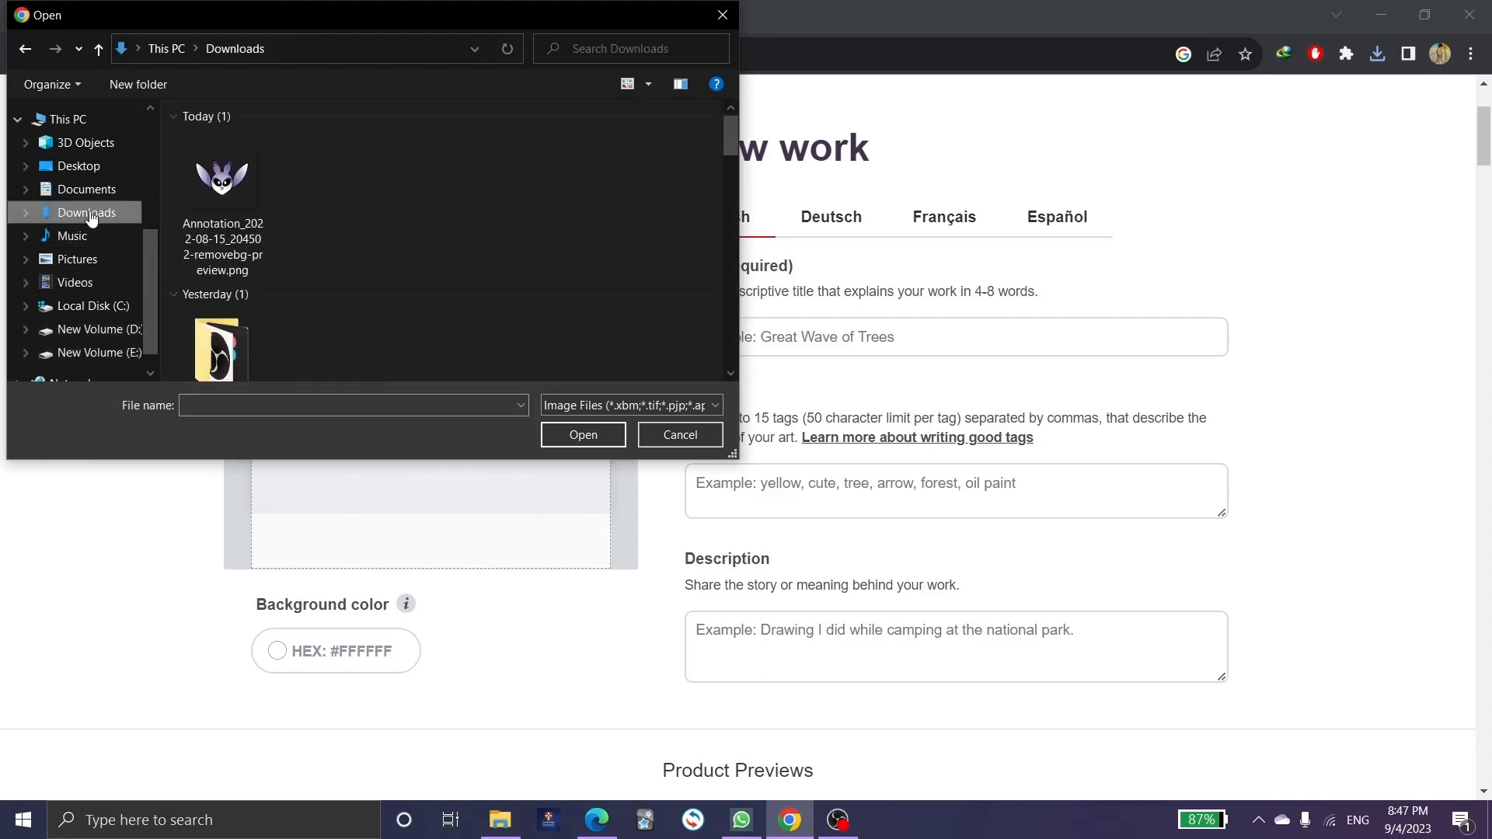
pyautogui.doubleClick(231, 195)
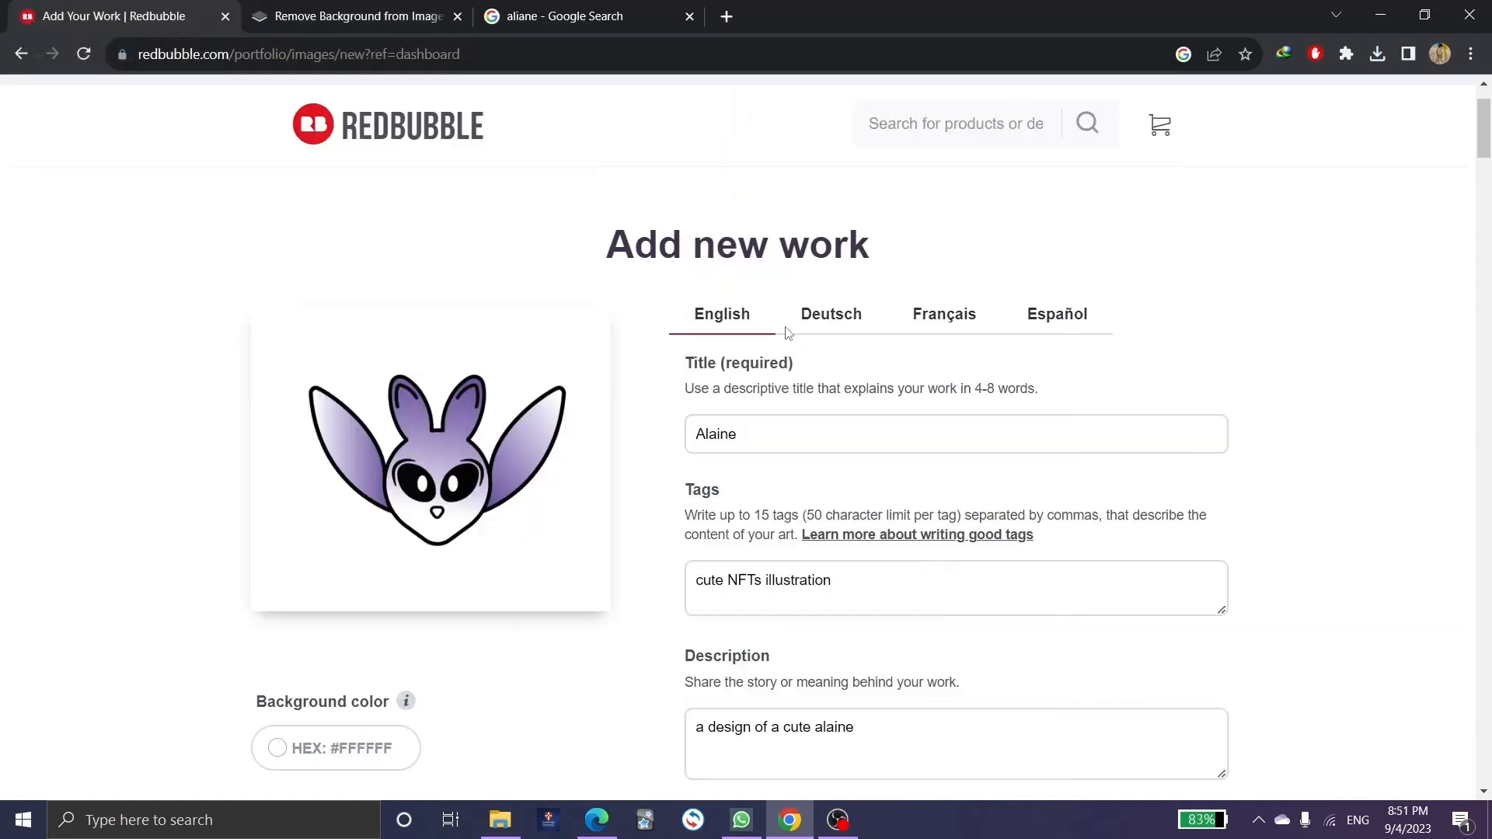
# Review the title 'Alaine'.
pyautogui.click(776, 429)
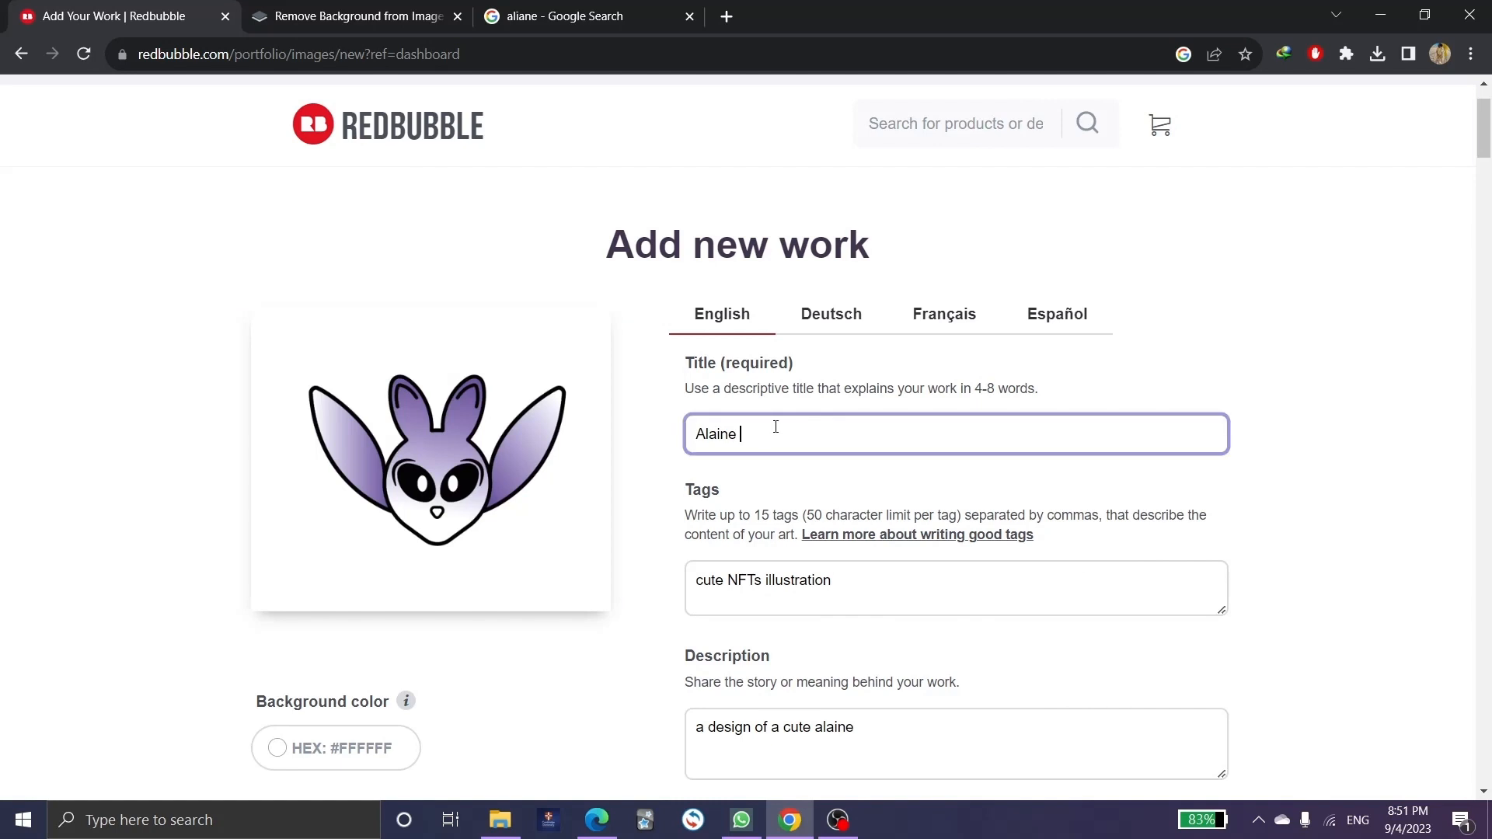
pyautogui.moveTo(753, 440); pyautogui.dragTo(694, 436)
pyautogui.click(777, 441)
# Review the tags 'cute NFTs illustration' and their help text.
pyautogui.scroll(-2, 762, 421)
pyautogui.moveTo(846, 384)
pyautogui.mouseDown()
pyautogui.moveTo(700, 383)
pyautogui.moveTo(841, 392)
pyautogui.mouseUp()
pyautogui.click(691, 393)
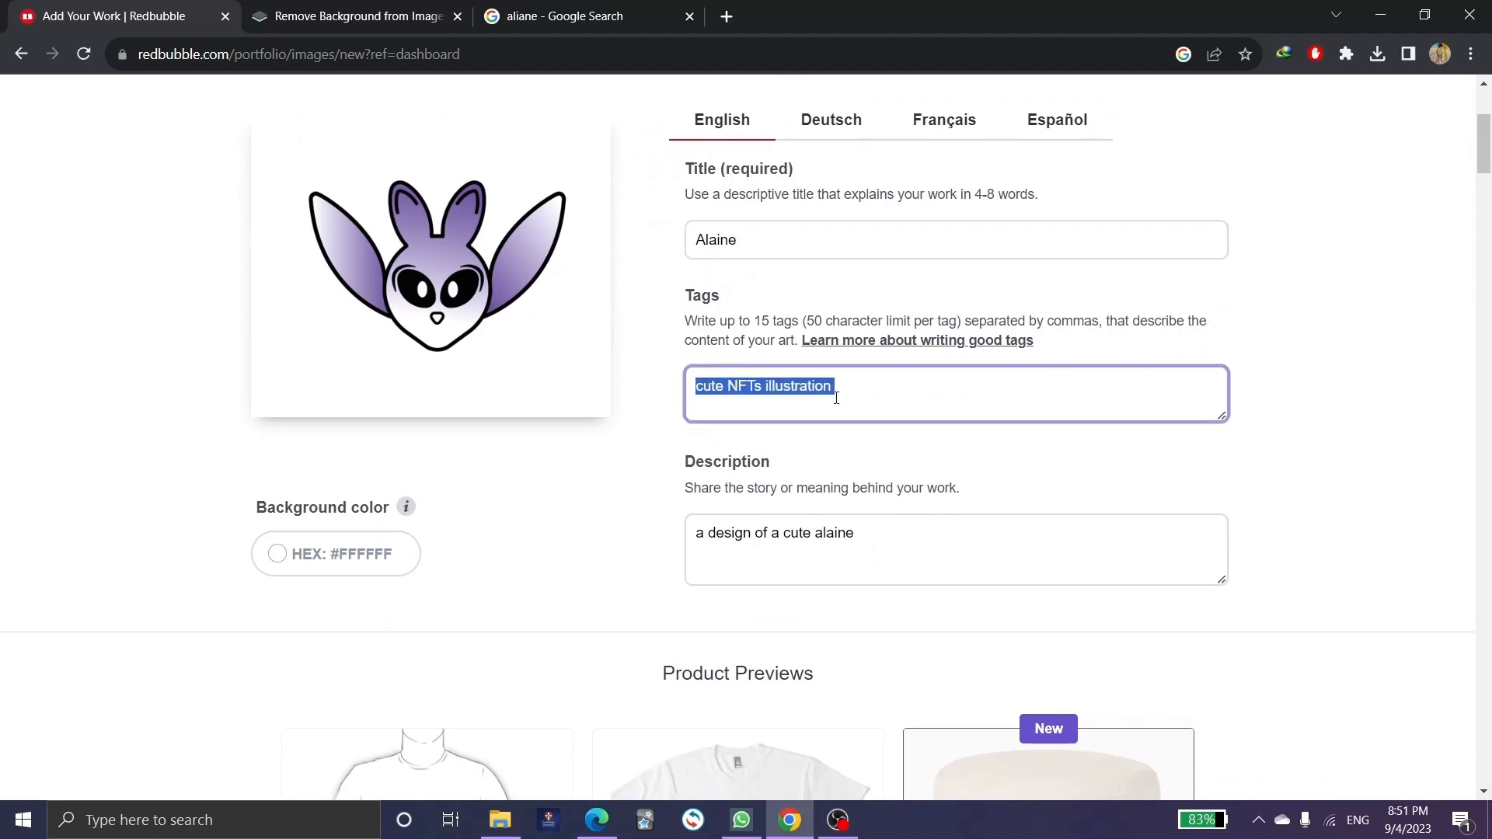
pyautogui.click(853, 401)
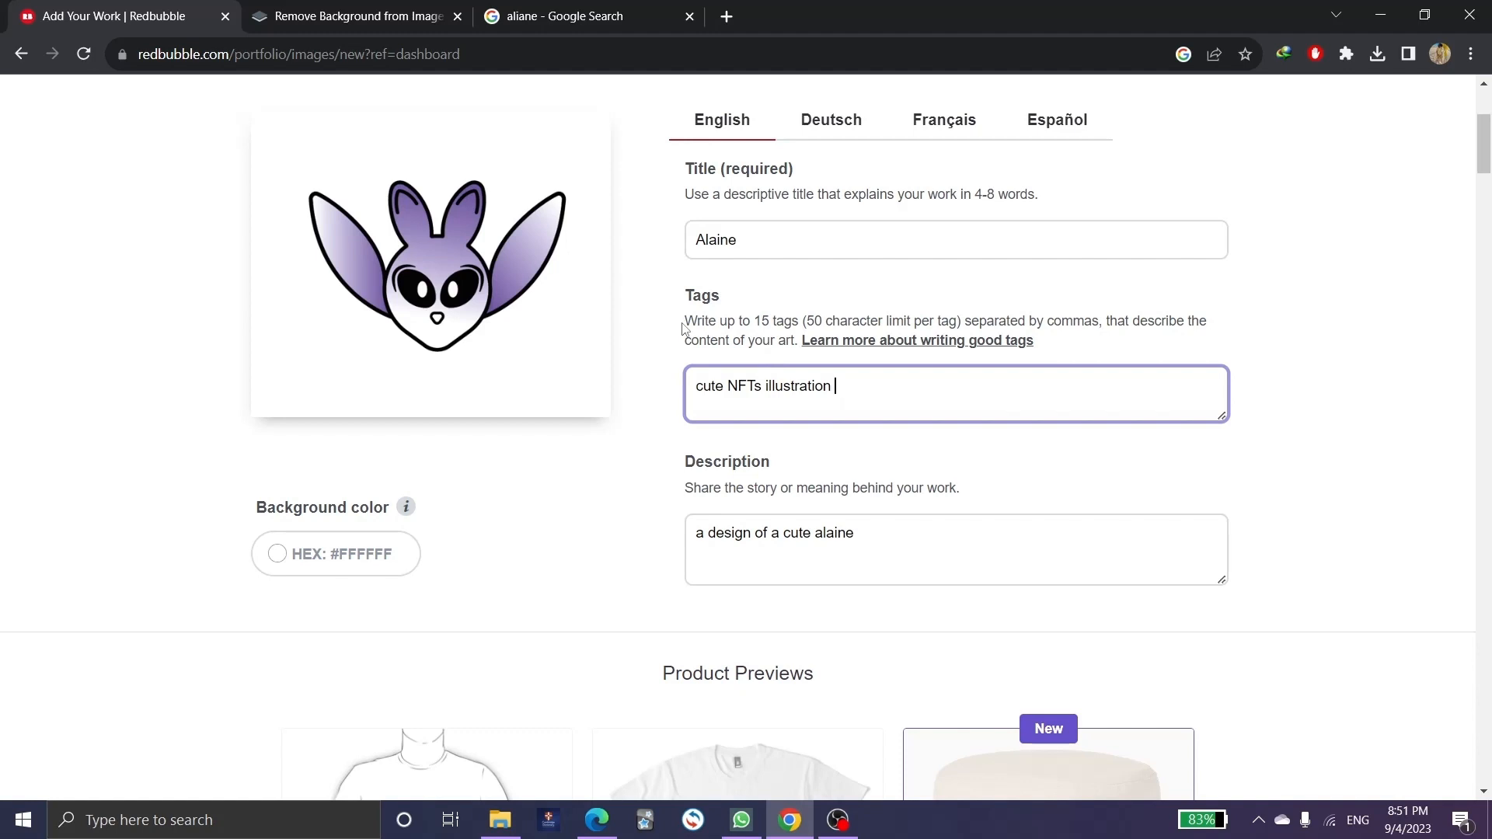
pyautogui.moveTo(683, 323); pyautogui.dragTo(793, 330)
pyautogui.click(785, 308)
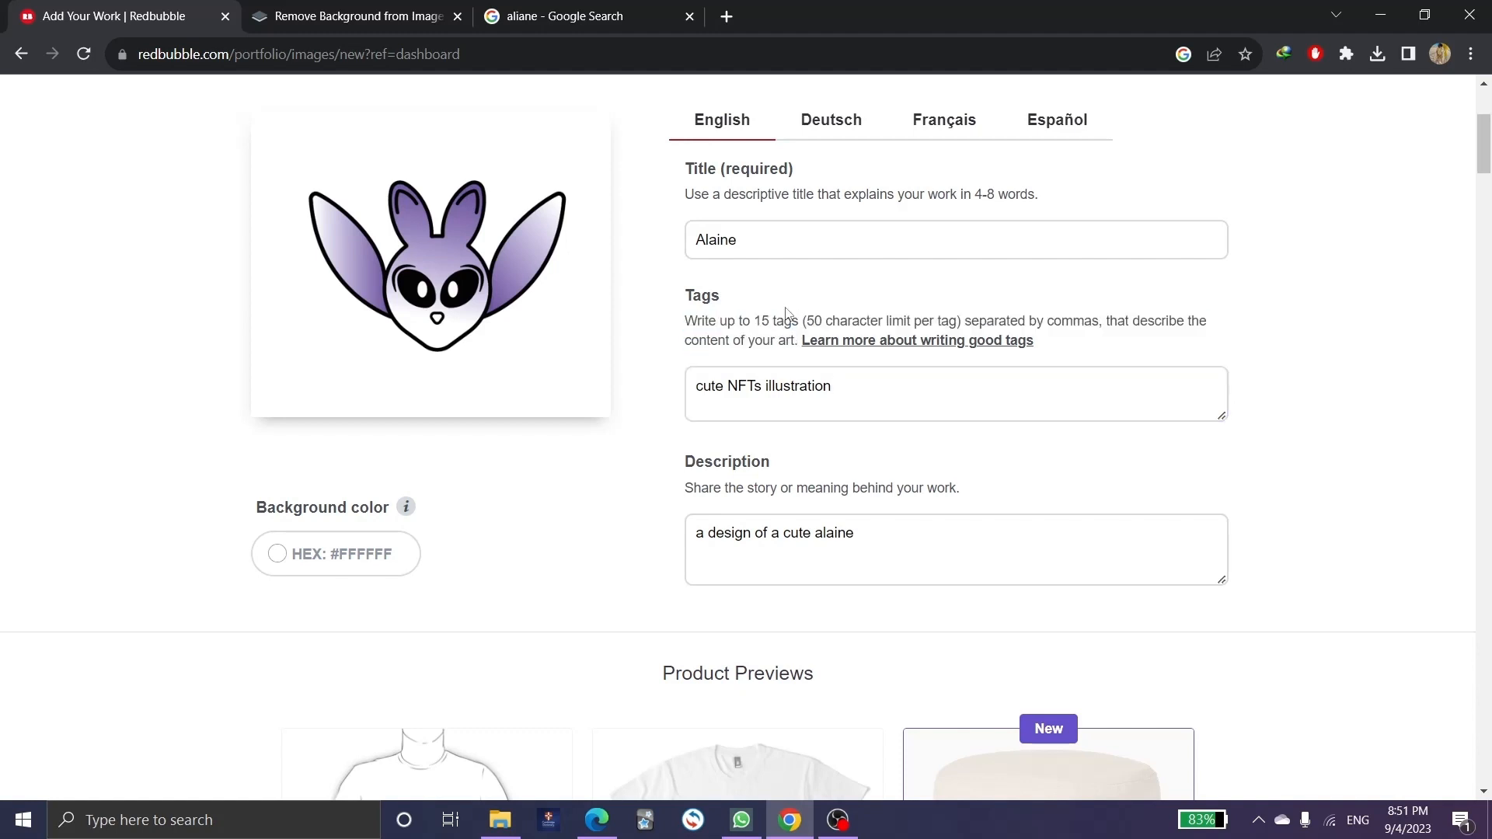
pyautogui.moveTo(851, 381); pyautogui.dragTo(671, 393)
pyautogui.click(700, 411)
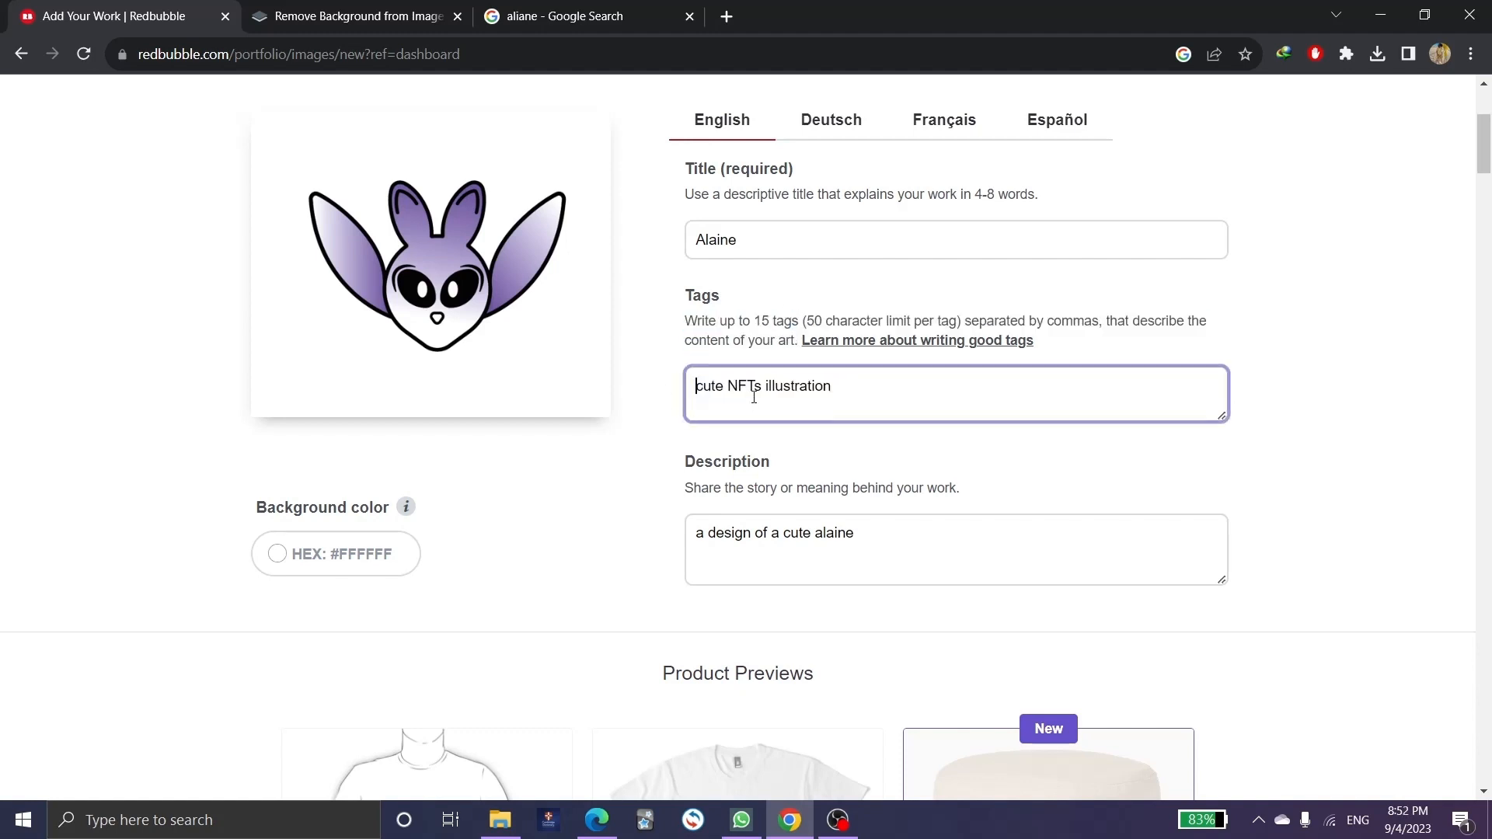
# Review the description 'a design of a cute alaine'.
pyautogui.scroll(-1, 752, 482)
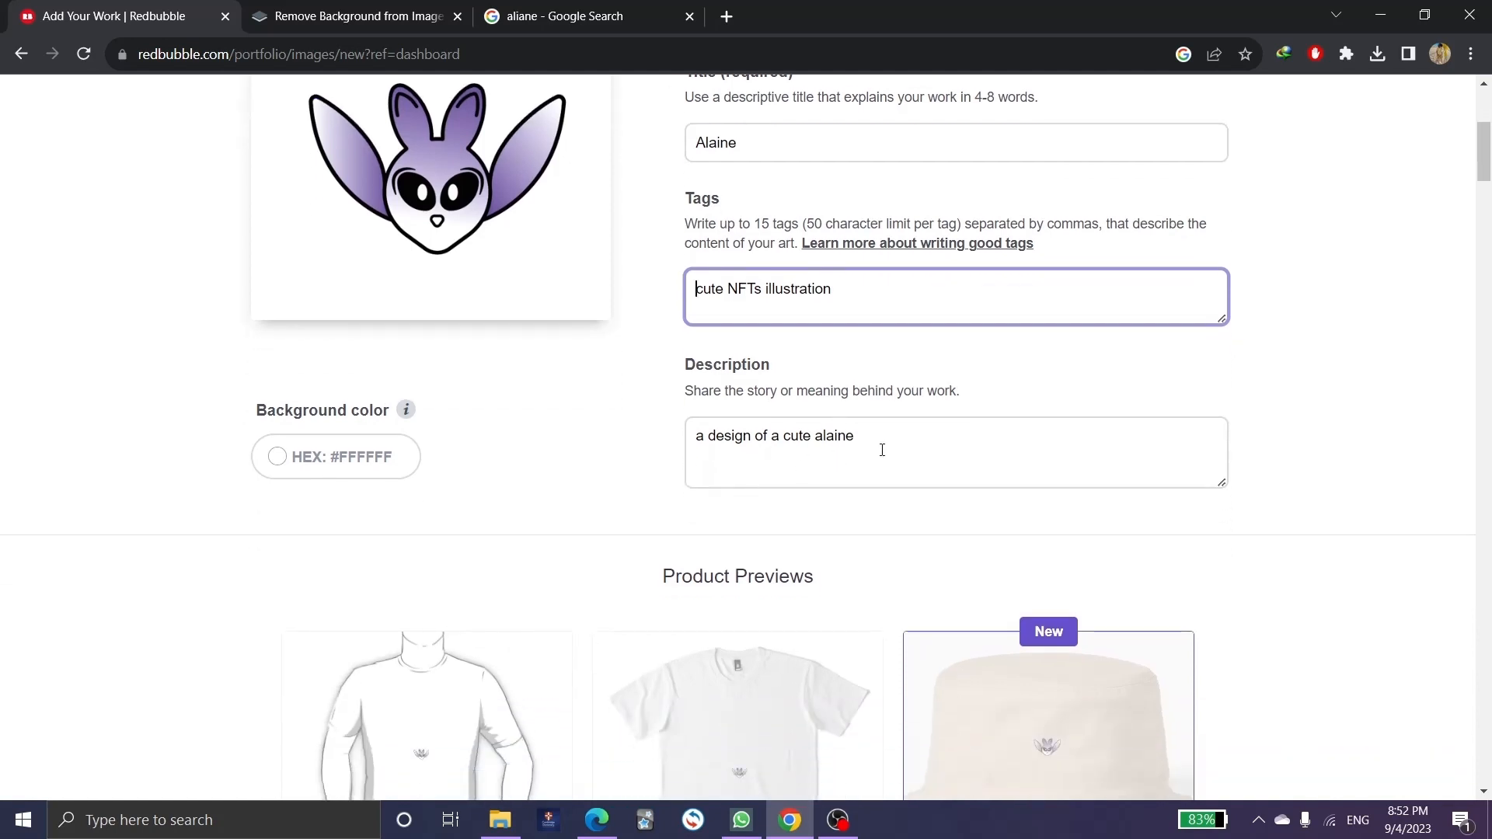
pyautogui.moveTo(885, 440); pyautogui.dragTo(620, 433)
pyautogui.click(756, 477)
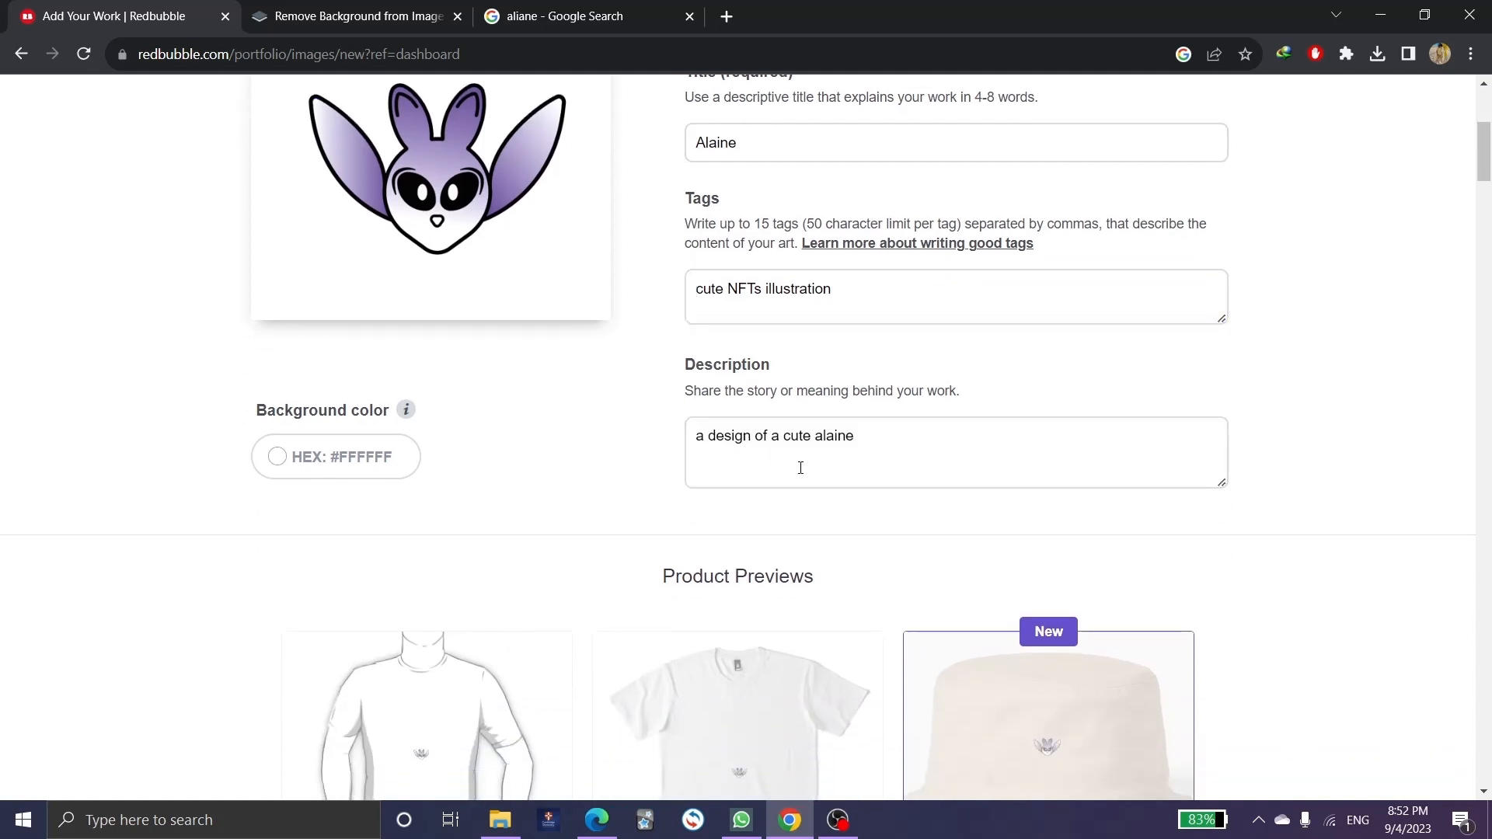
# Enable Large Print Clothing and Hats for the design.
pyautogui.scroll(-5, 771, 398)
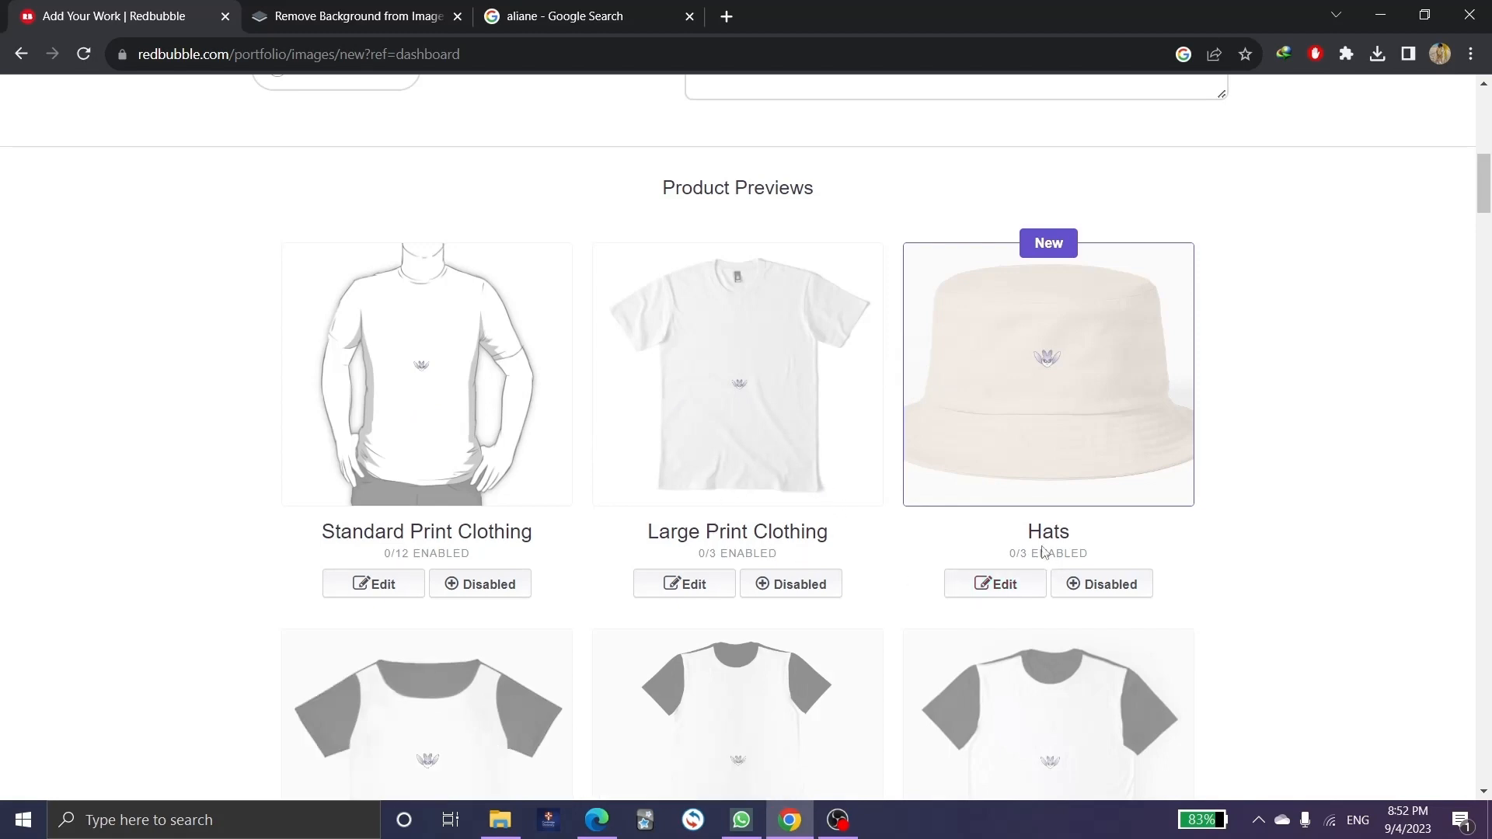
pyautogui.scroll(-2, 1045, 553)
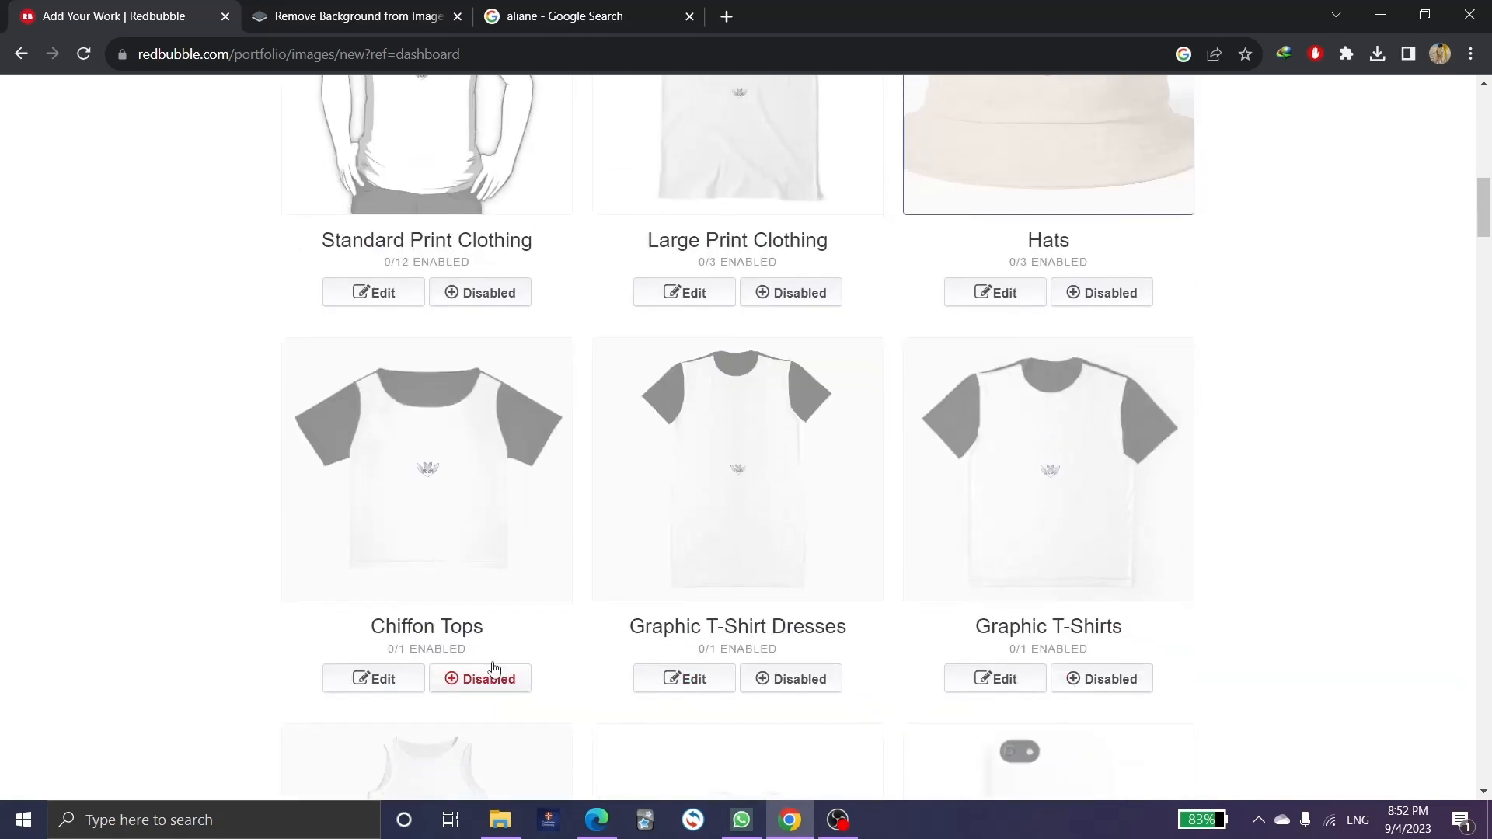
pyautogui.scroll(-6, 715, 647)
pyautogui.scroll(-4, 713, 646)
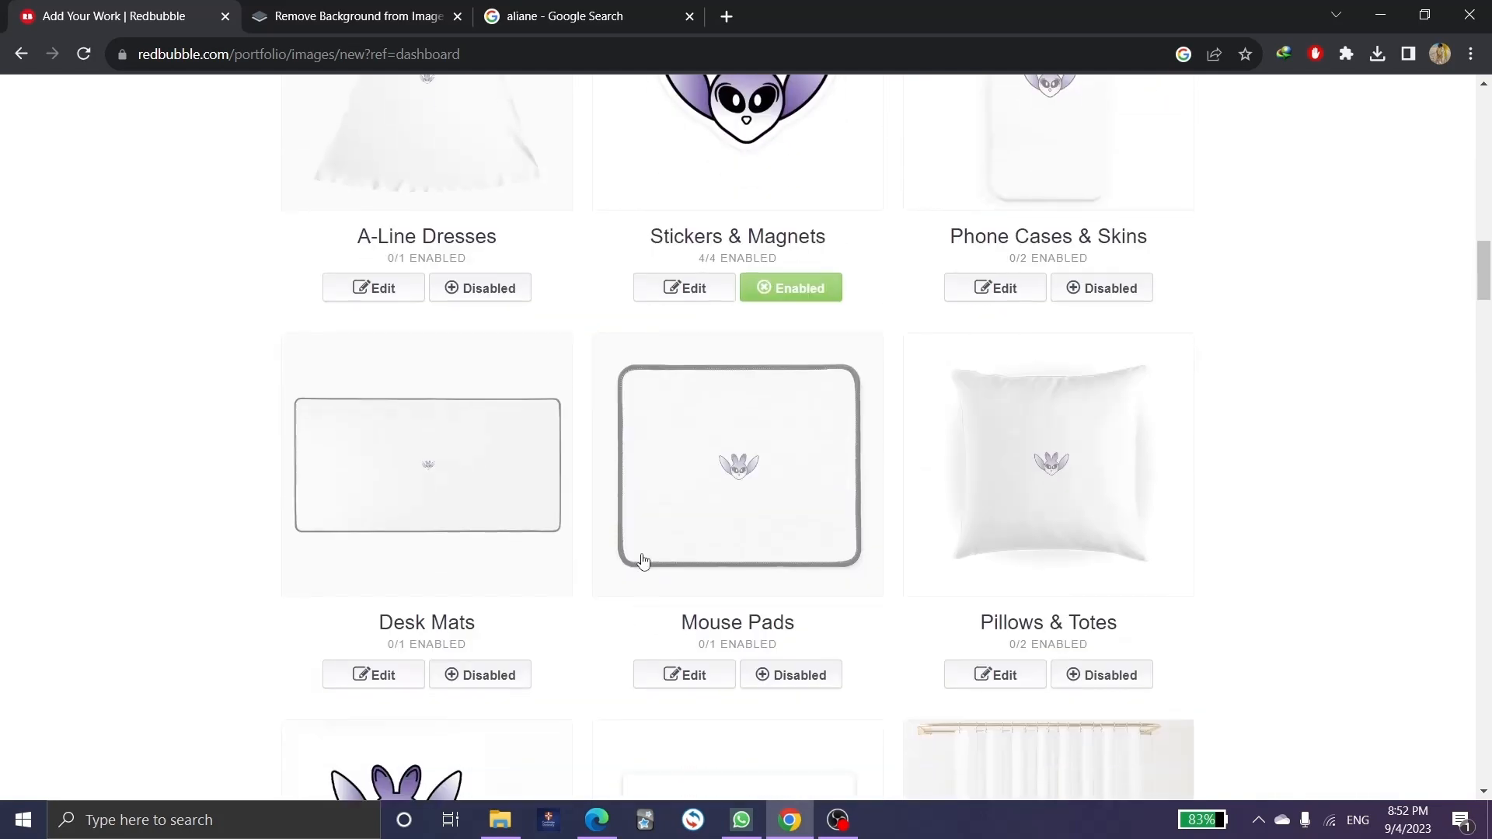
pyautogui.scroll(6, 482, 604)
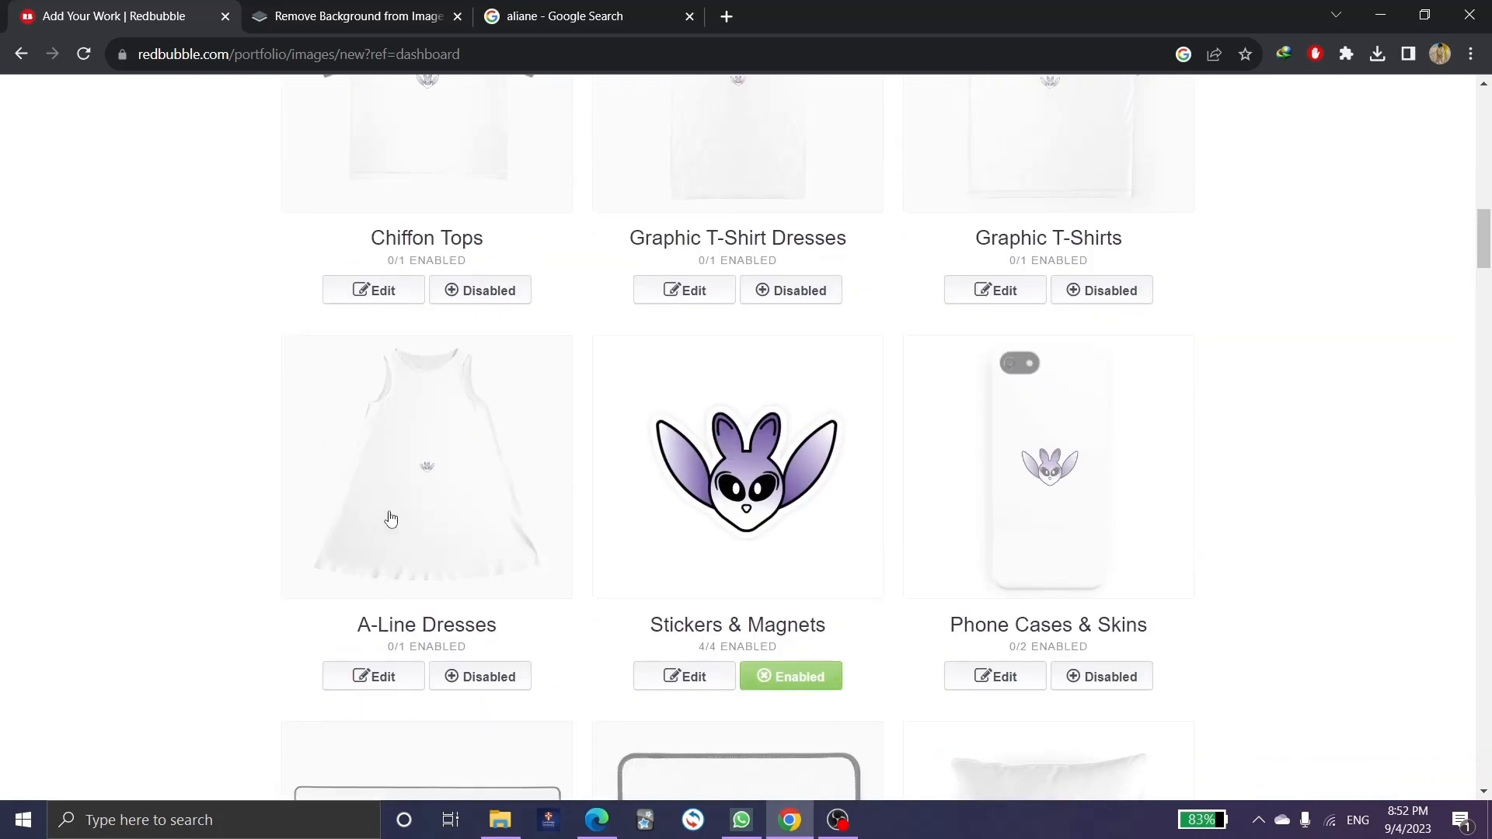
pyautogui.scroll(7, 388, 519)
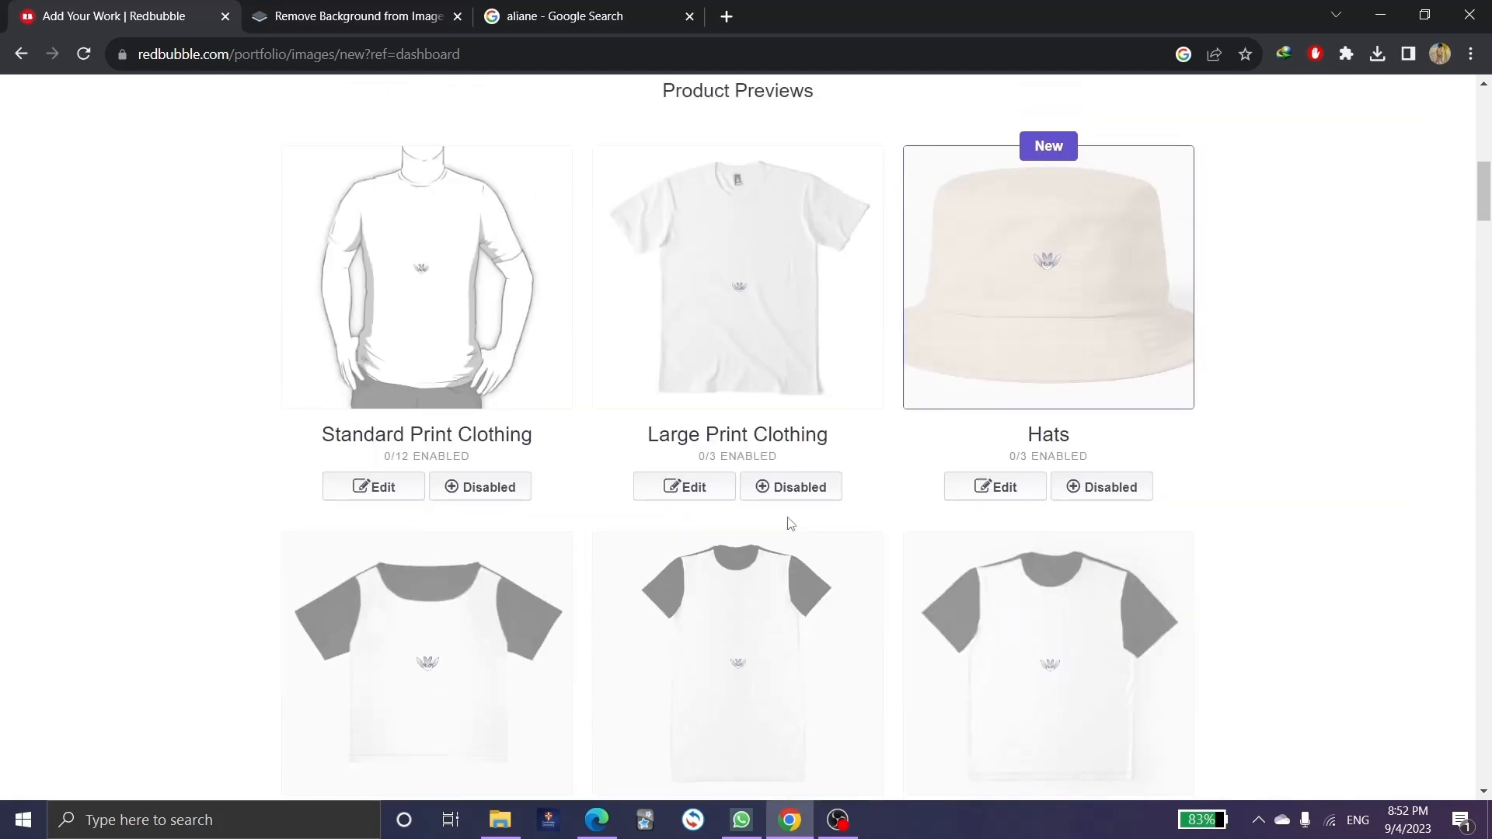
pyautogui.click(788, 496)
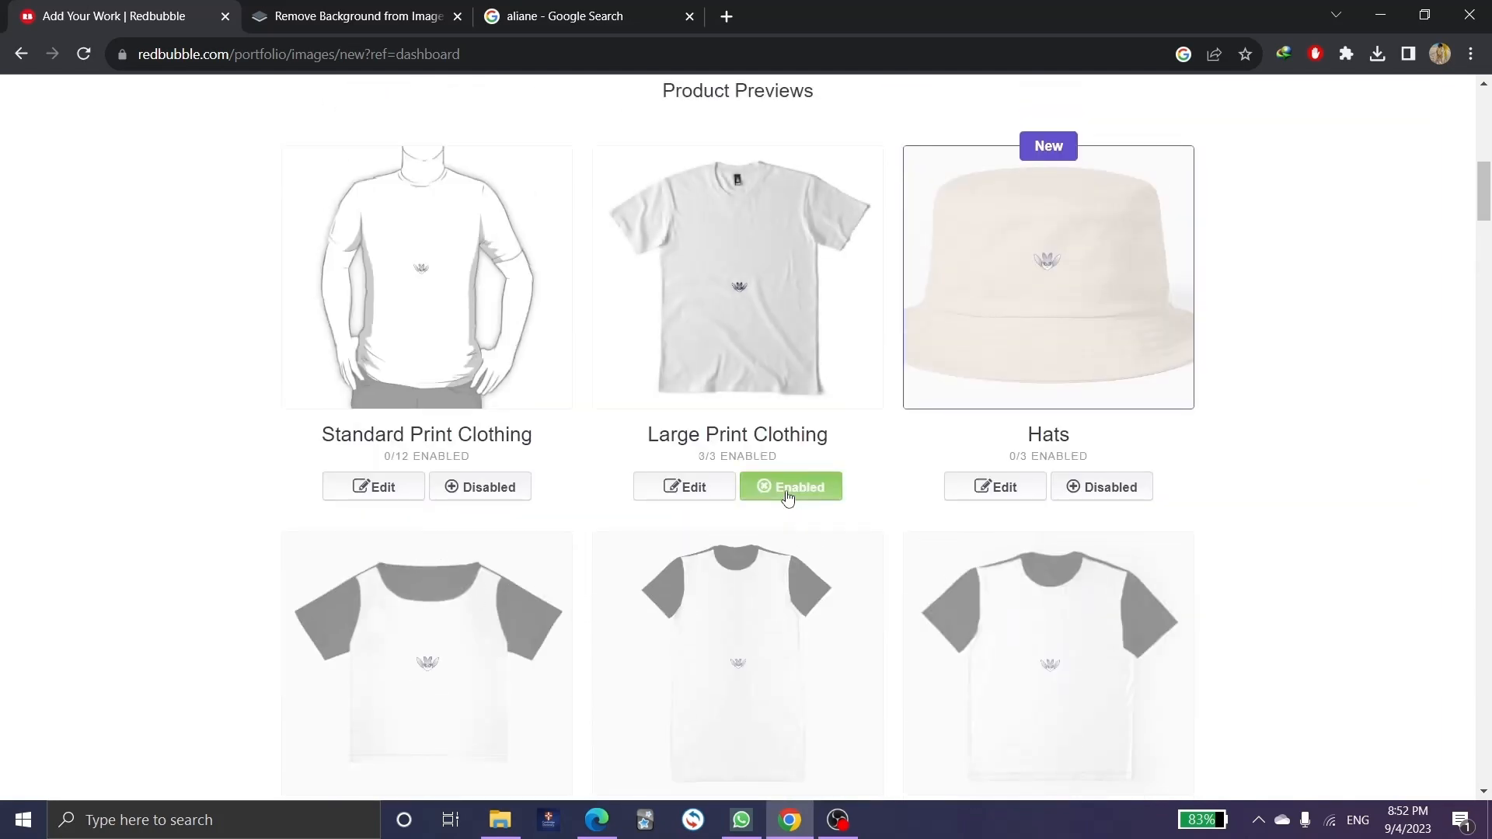
pyautogui.click(1099, 496)
pyautogui.scroll(-5, 751, 420)
pyautogui.scroll(-4, 752, 420)
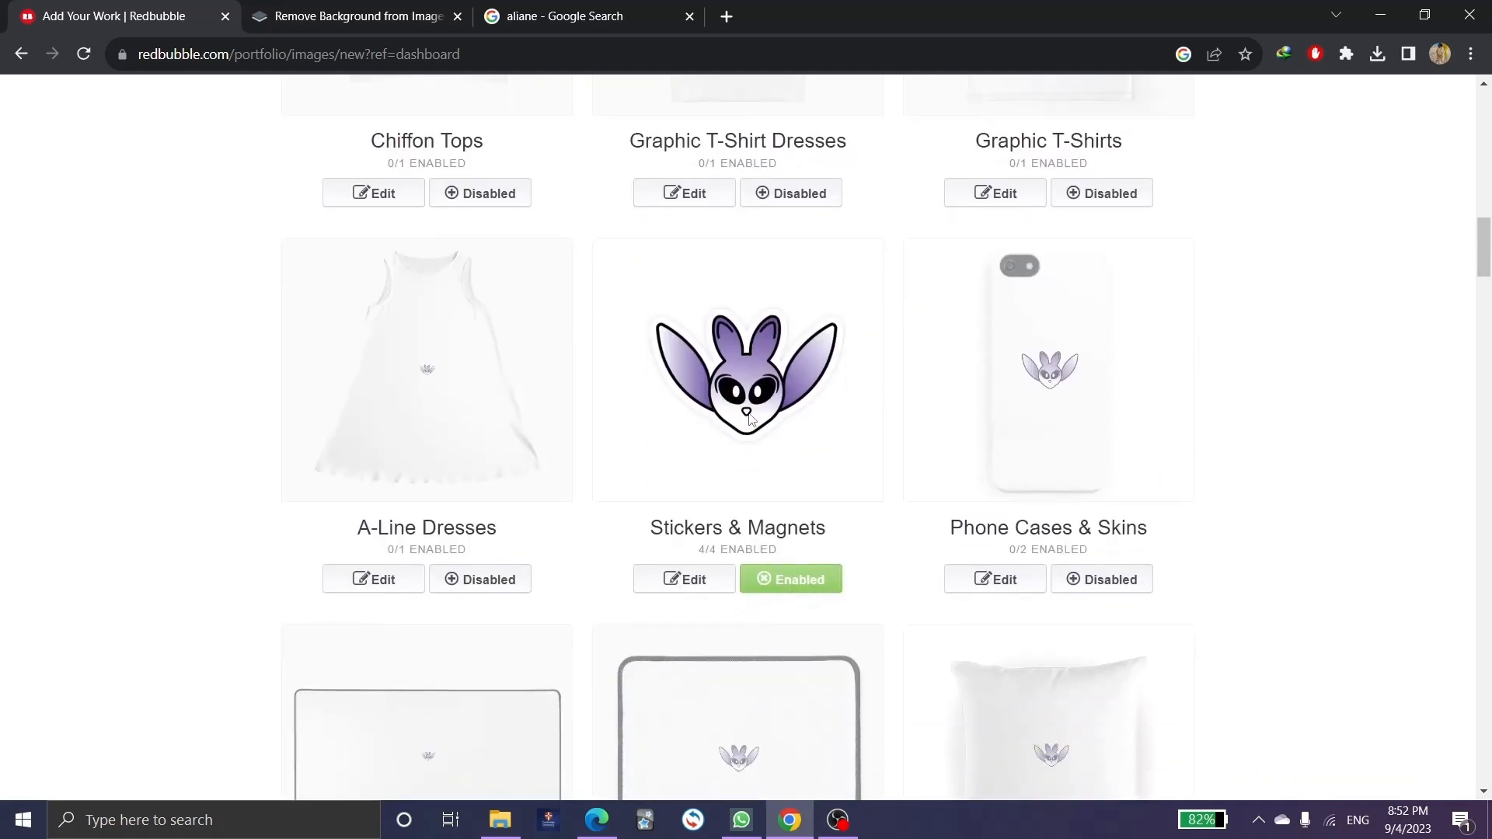
# Keep Stickers & Magnets enabled and enable Mouse Pads.
pyautogui.click(808, 595)
pyautogui.click(797, 595)
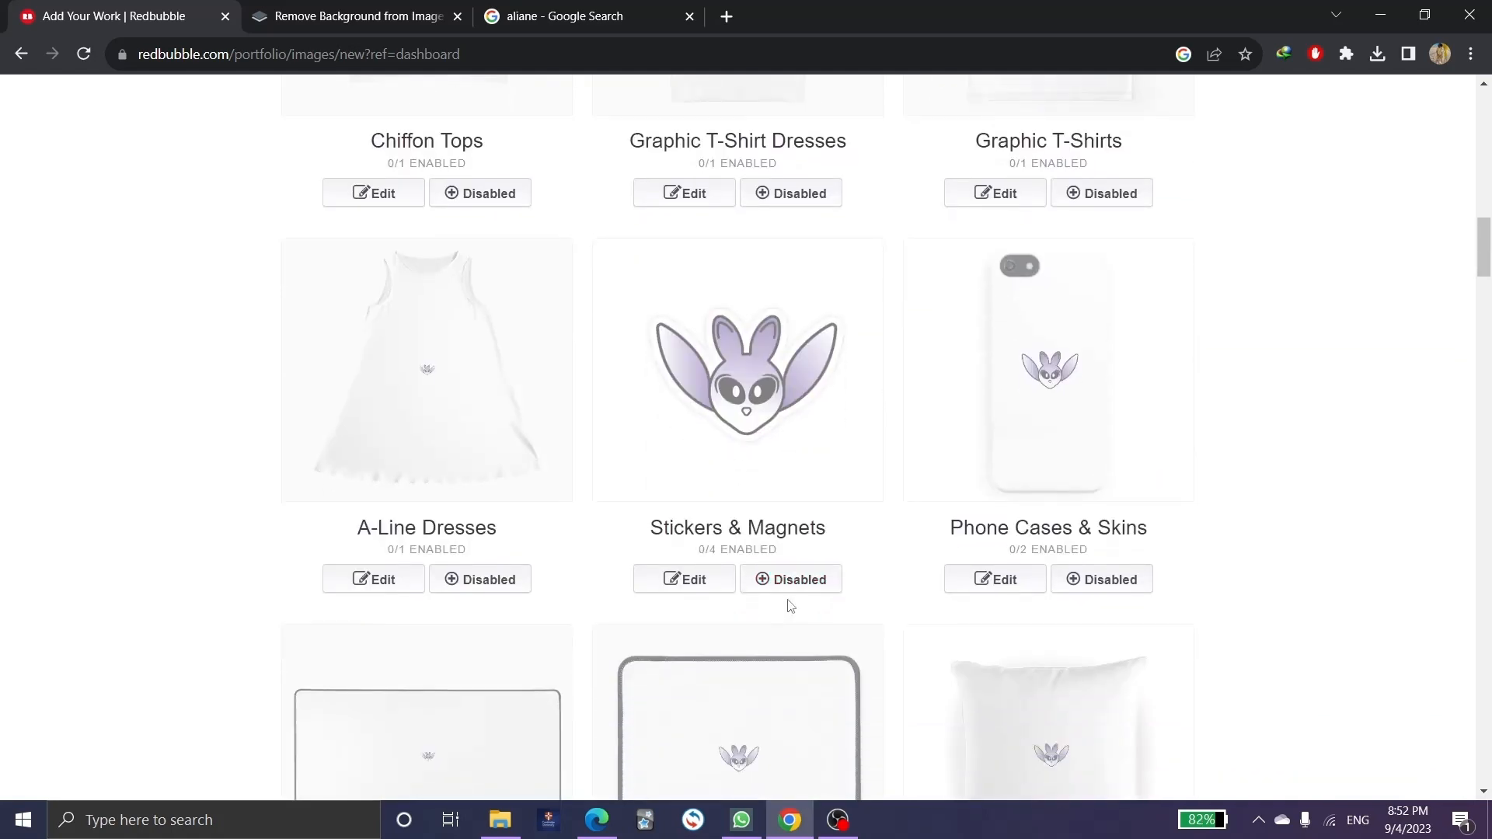
pyautogui.click(797, 589)
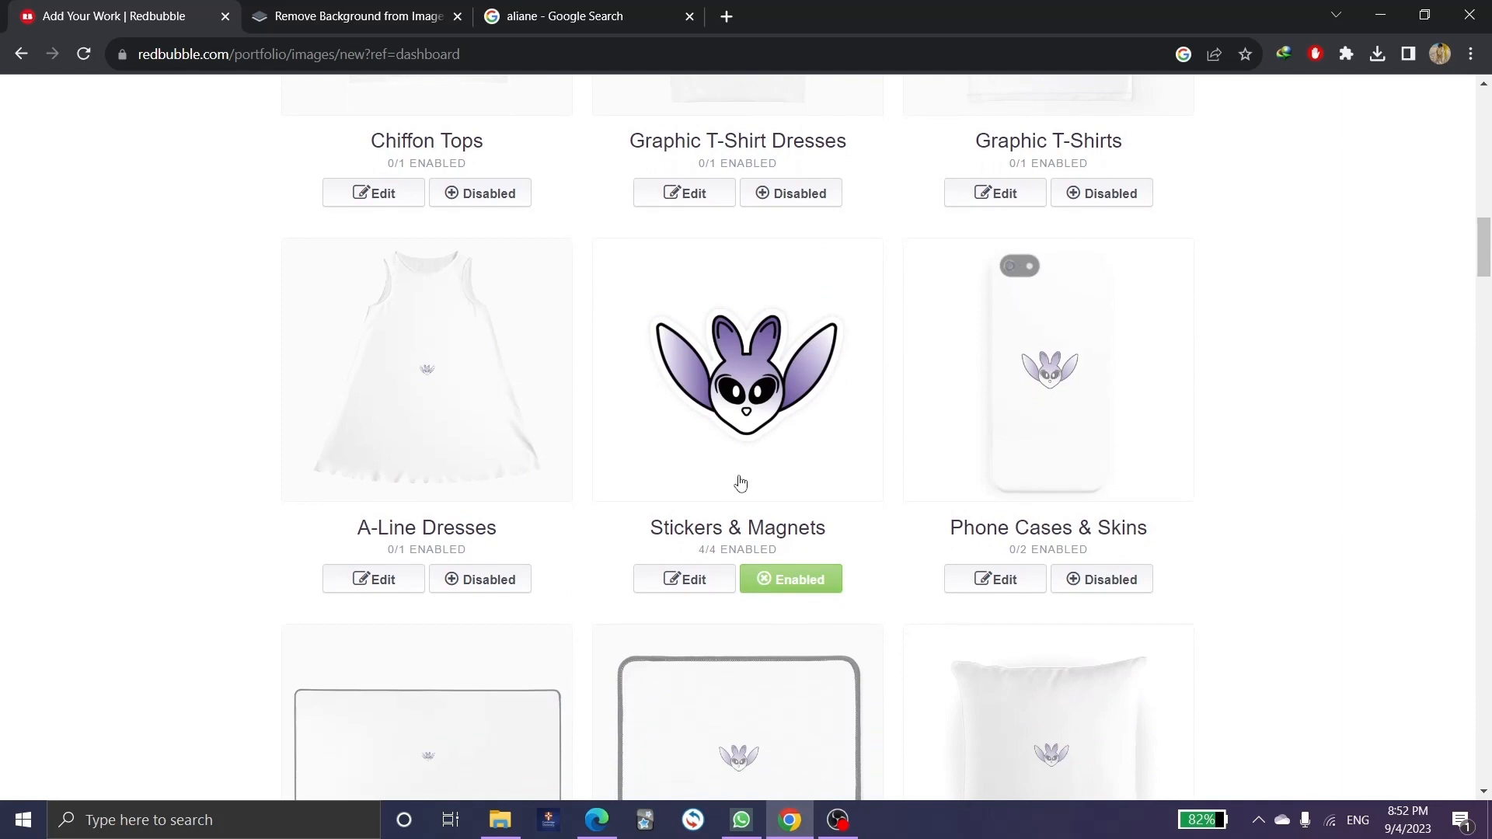
pyautogui.scroll(-6, 781, 485)
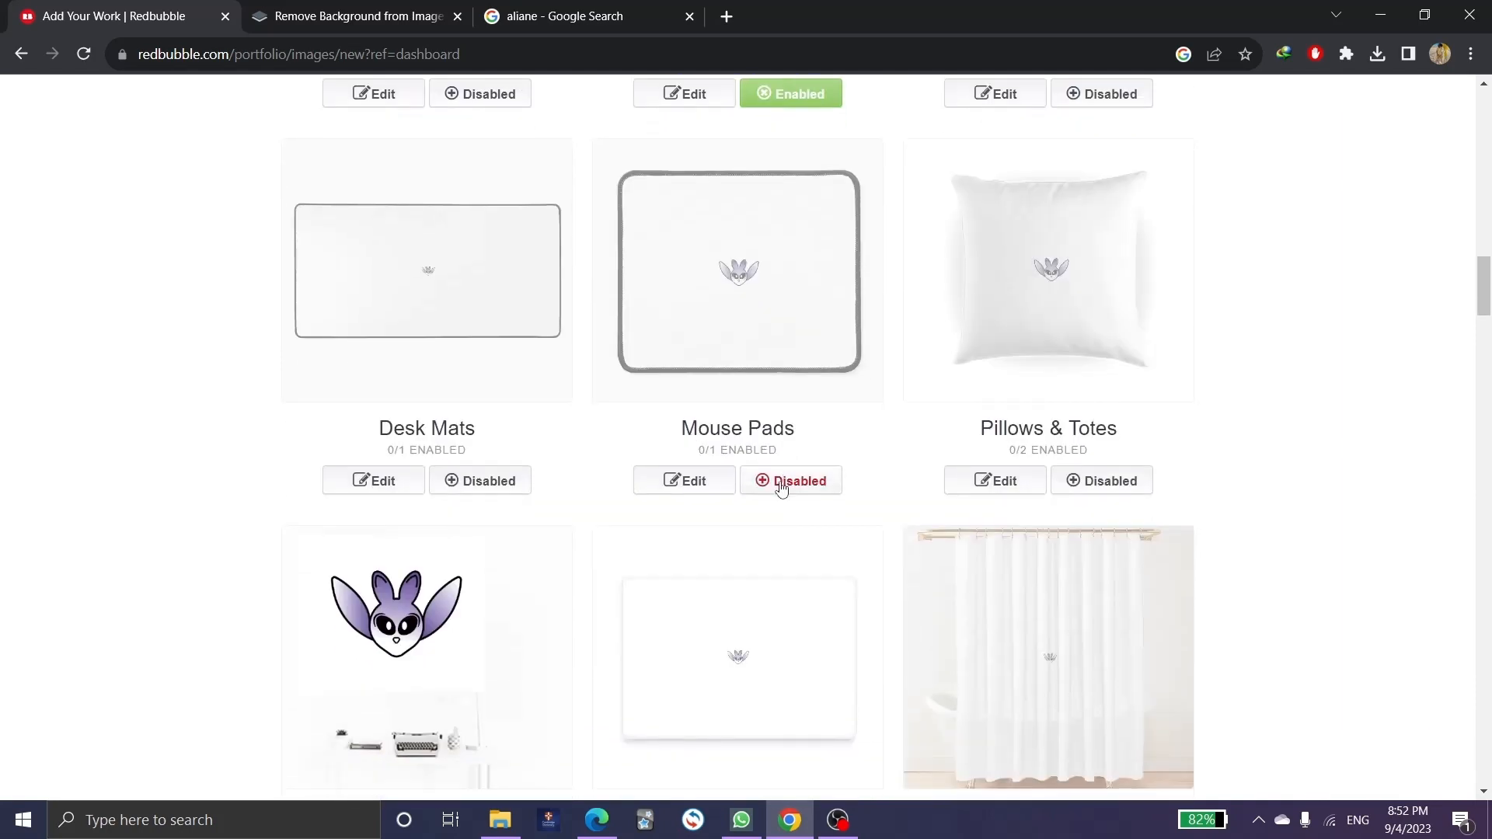
pyautogui.click(781, 482)
# Enable Tablet Cases & Skins, Clocks and Masks.
pyautogui.scroll(-15, 785, 497)
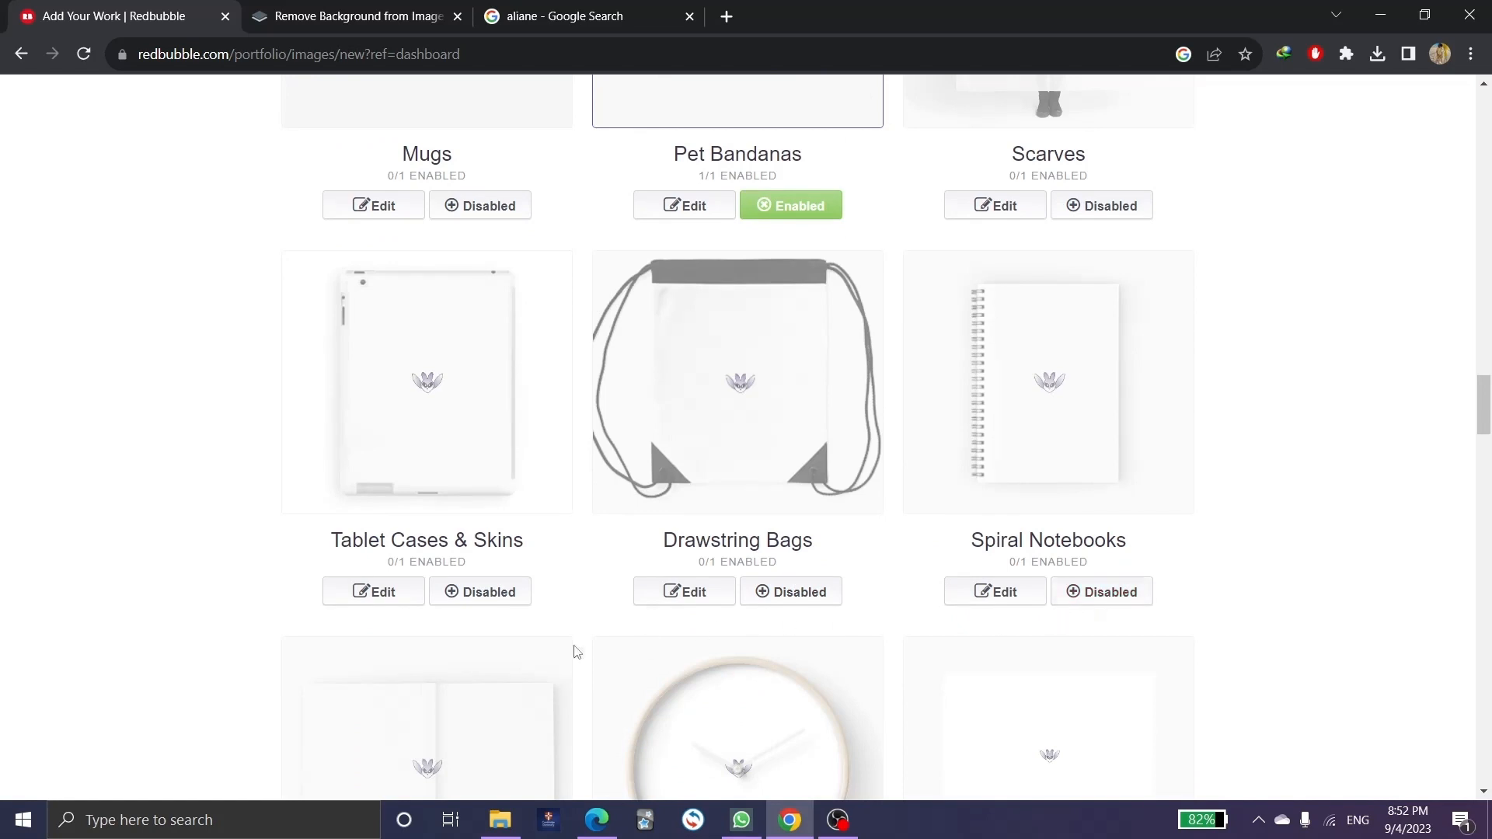
pyautogui.click(477, 595)
pyautogui.scroll(-5, 476, 595)
pyautogui.click(754, 595)
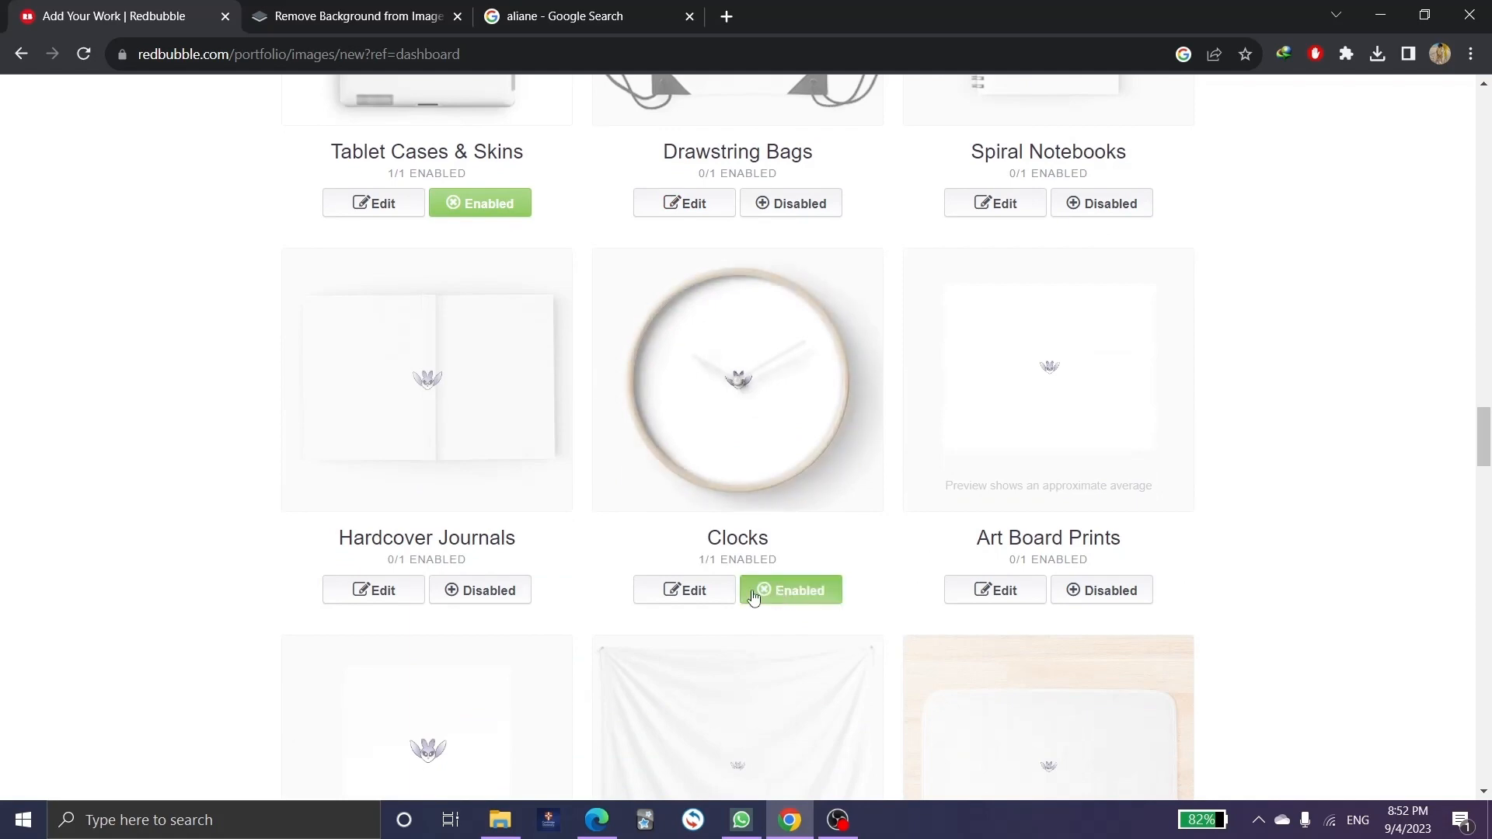
pyautogui.scroll(-15, 757, 591)
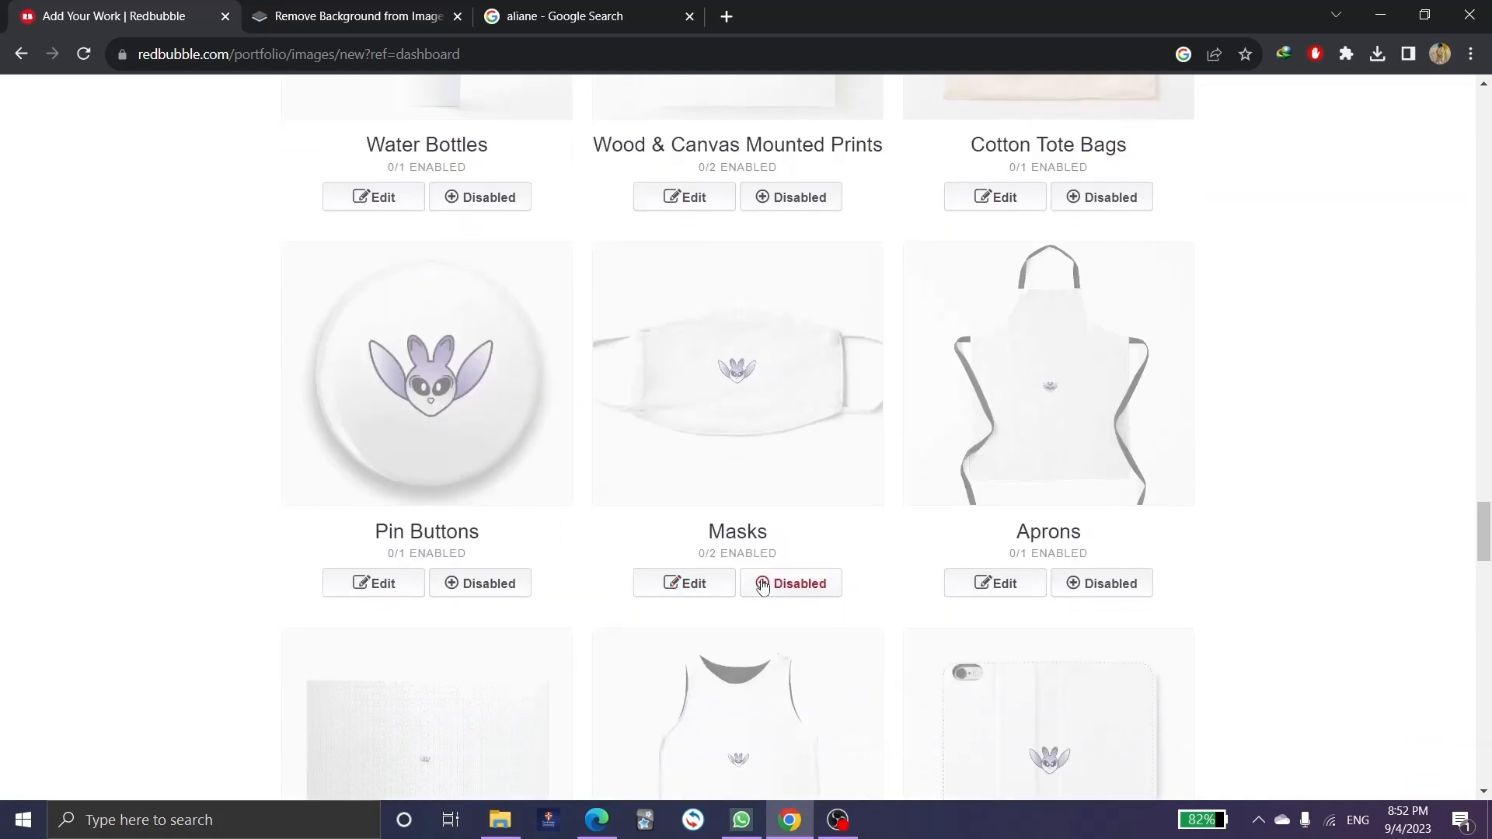
pyautogui.click(762, 585)
pyautogui.scroll(-10, 653, 536)
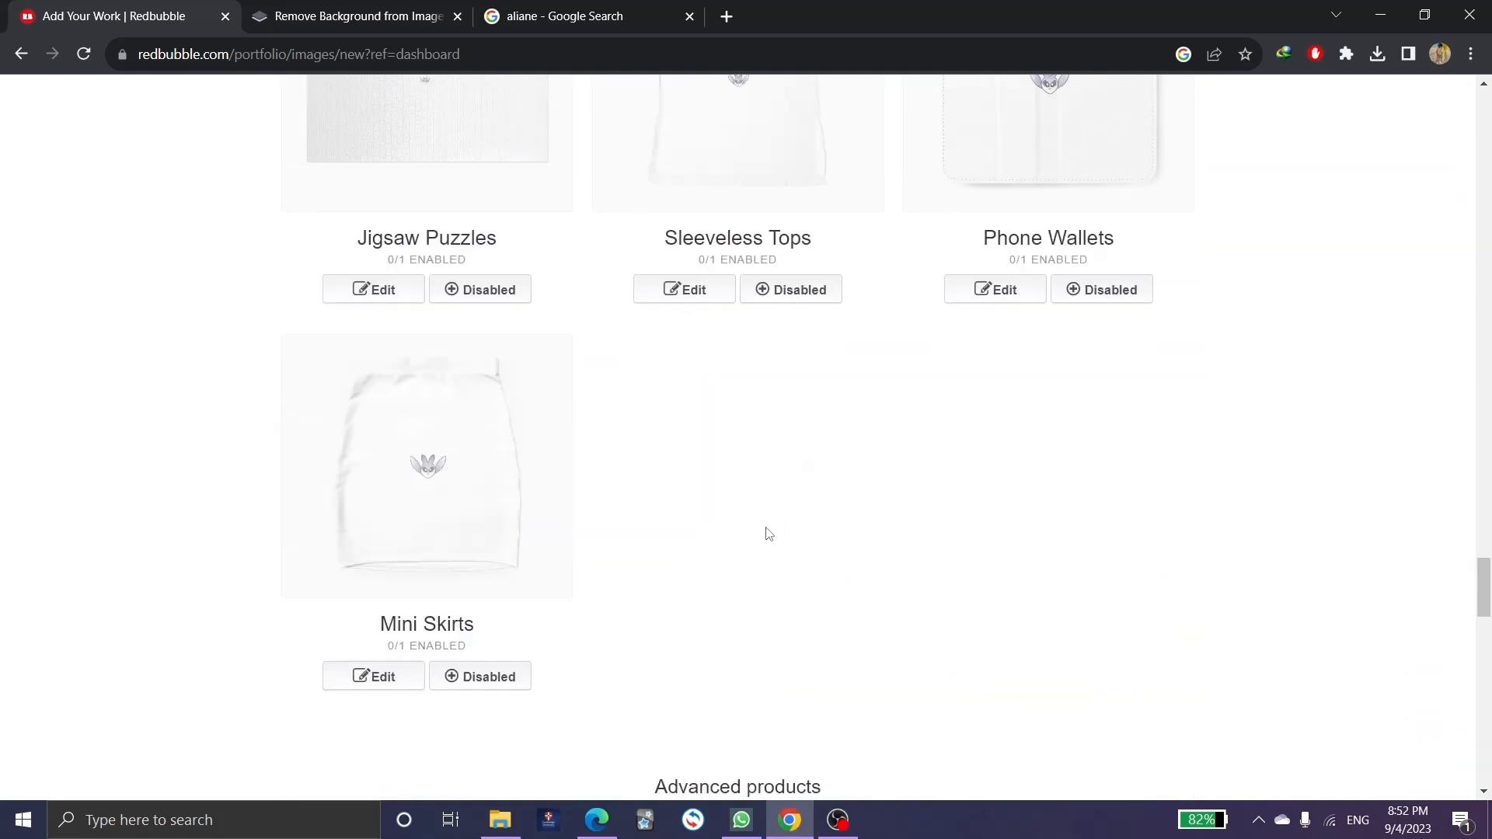
pyautogui.scroll(-12, 769, 533)
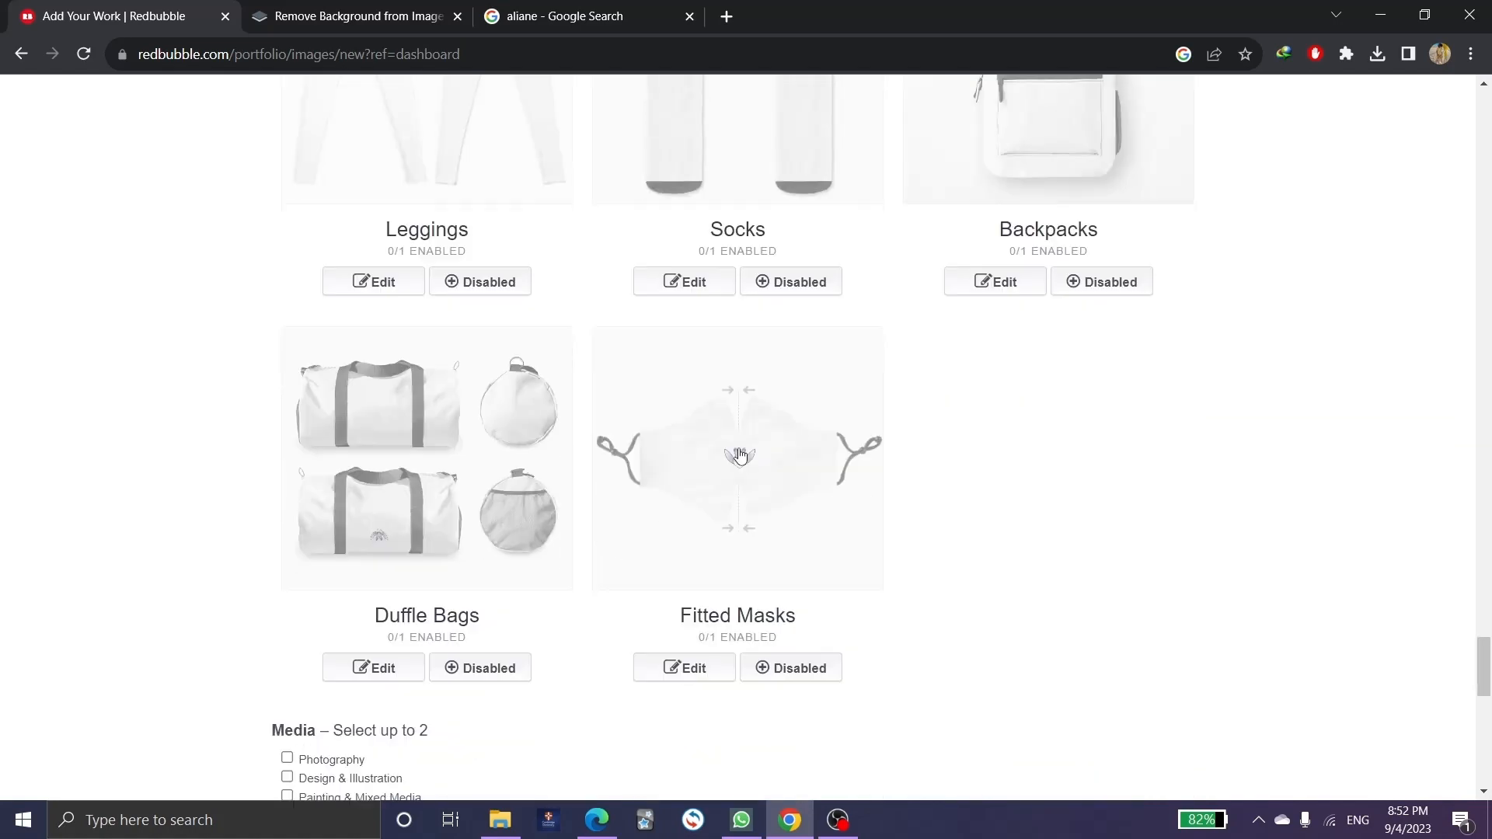
pyautogui.scroll(-4, 740, 456)
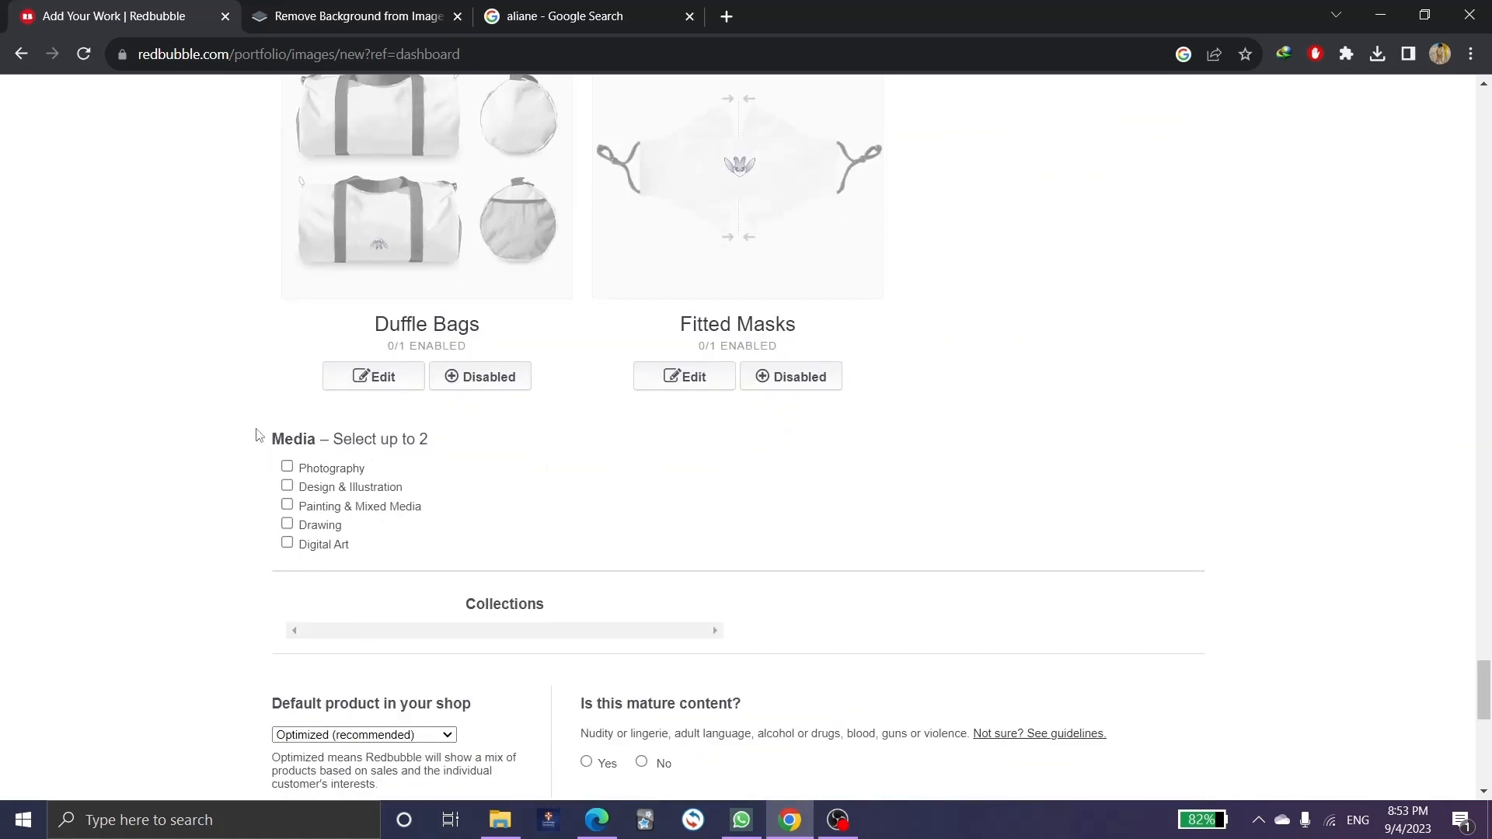
# Set the work's media to Design & Illustration and Digital Art.
pyautogui.moveTo(259, 434); pyautogui.dragTo(320, 439)
pyautogui.click(465, 467)
pyautogui.click(287, 487)
pyautogui.click(287, 467)
pyautogui.click(288, 524)
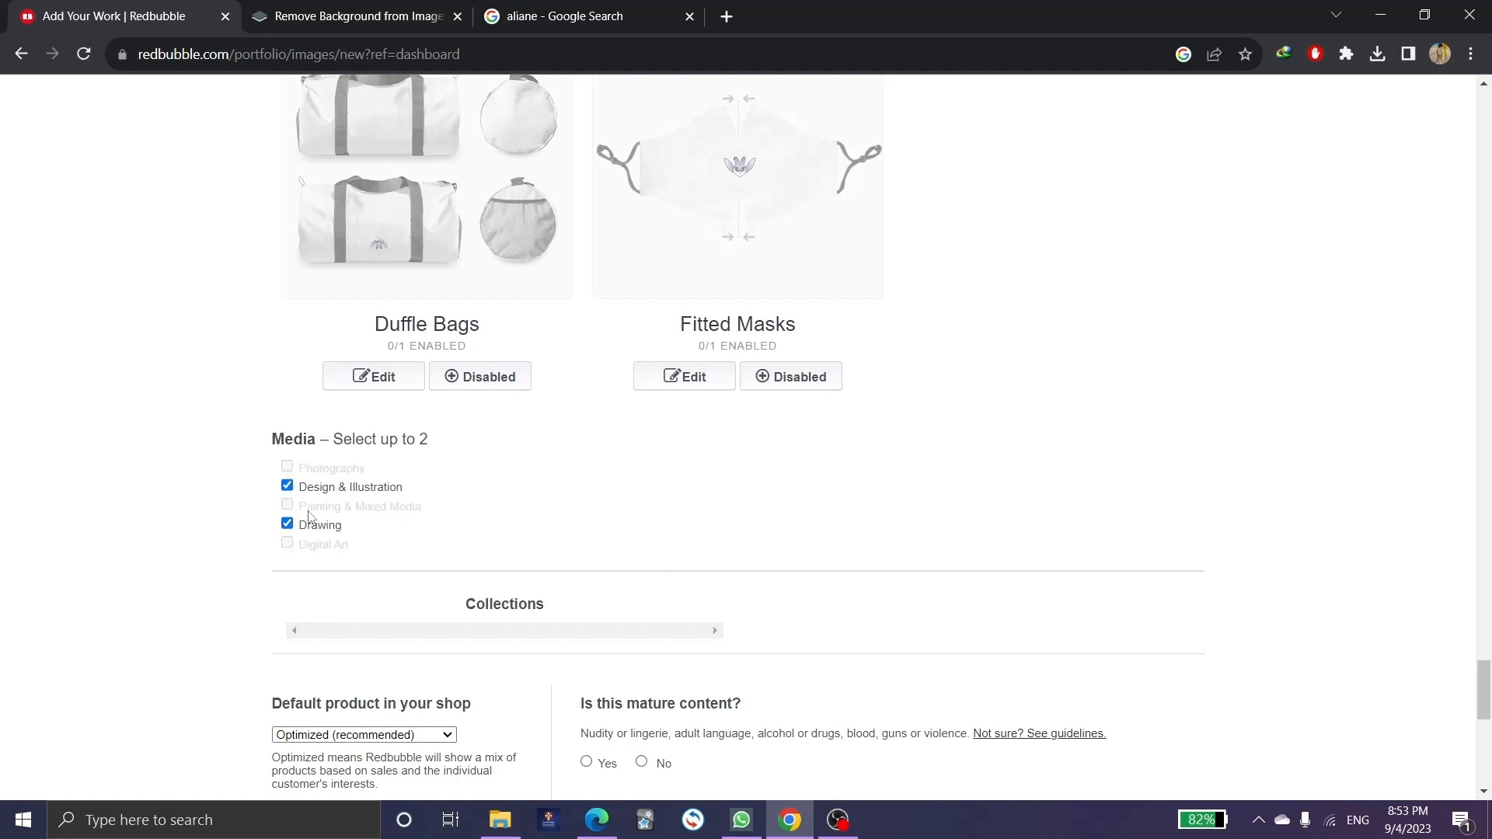
pyautogui.click(310, 526)
pyautogui.click(309, 543)
# Accept the Redbubble user agreement and mark the work as not mature.
pyautogui.scroll(-3, 407, 498)
pyautogui.click(282, 634)
pyautogui.click(641, 471)
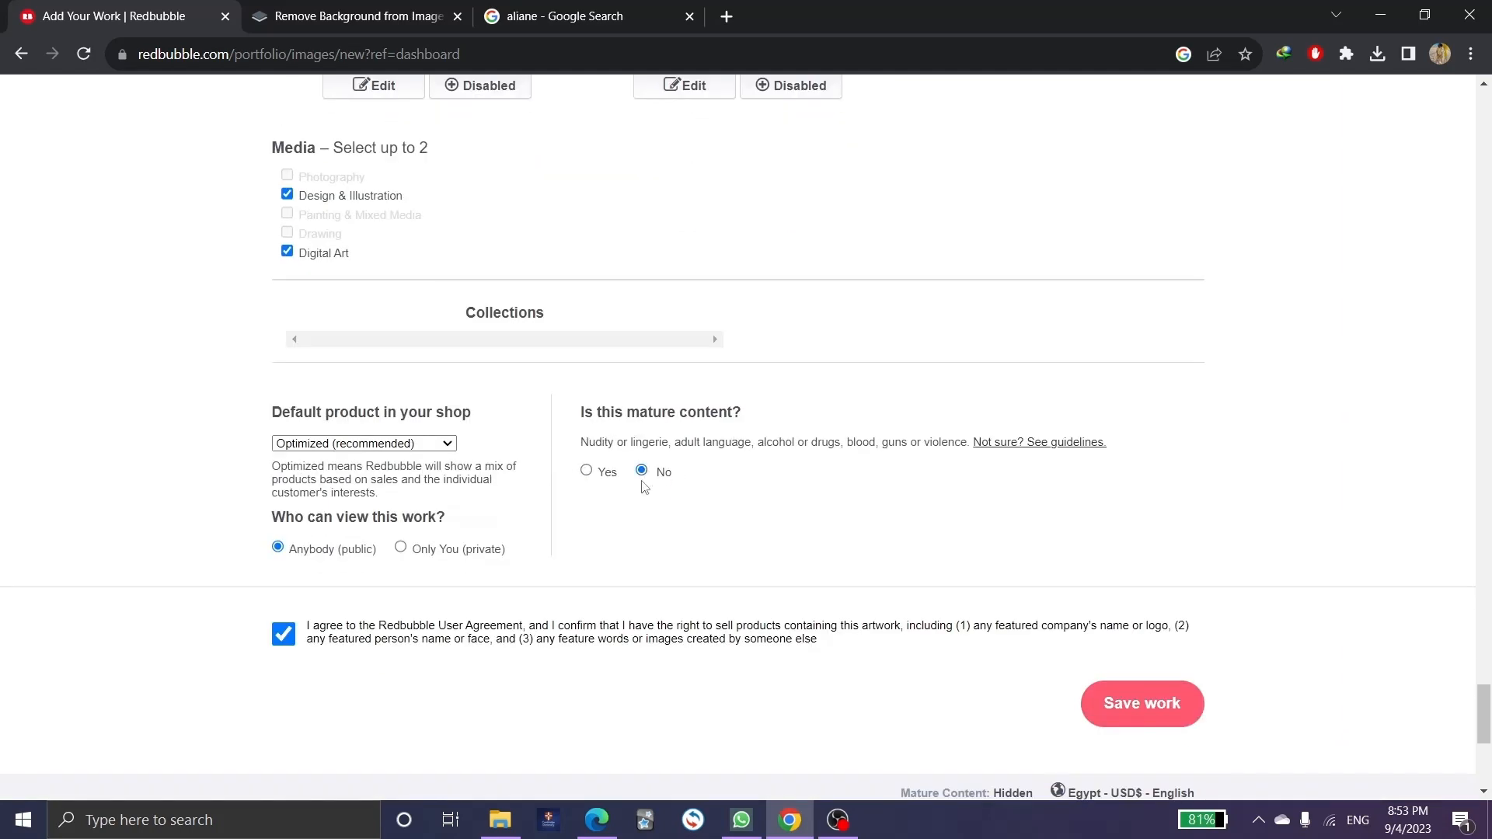
# Make Sticker the default shop product and save the work to start uploading.
pyautogui.click(325, 444)
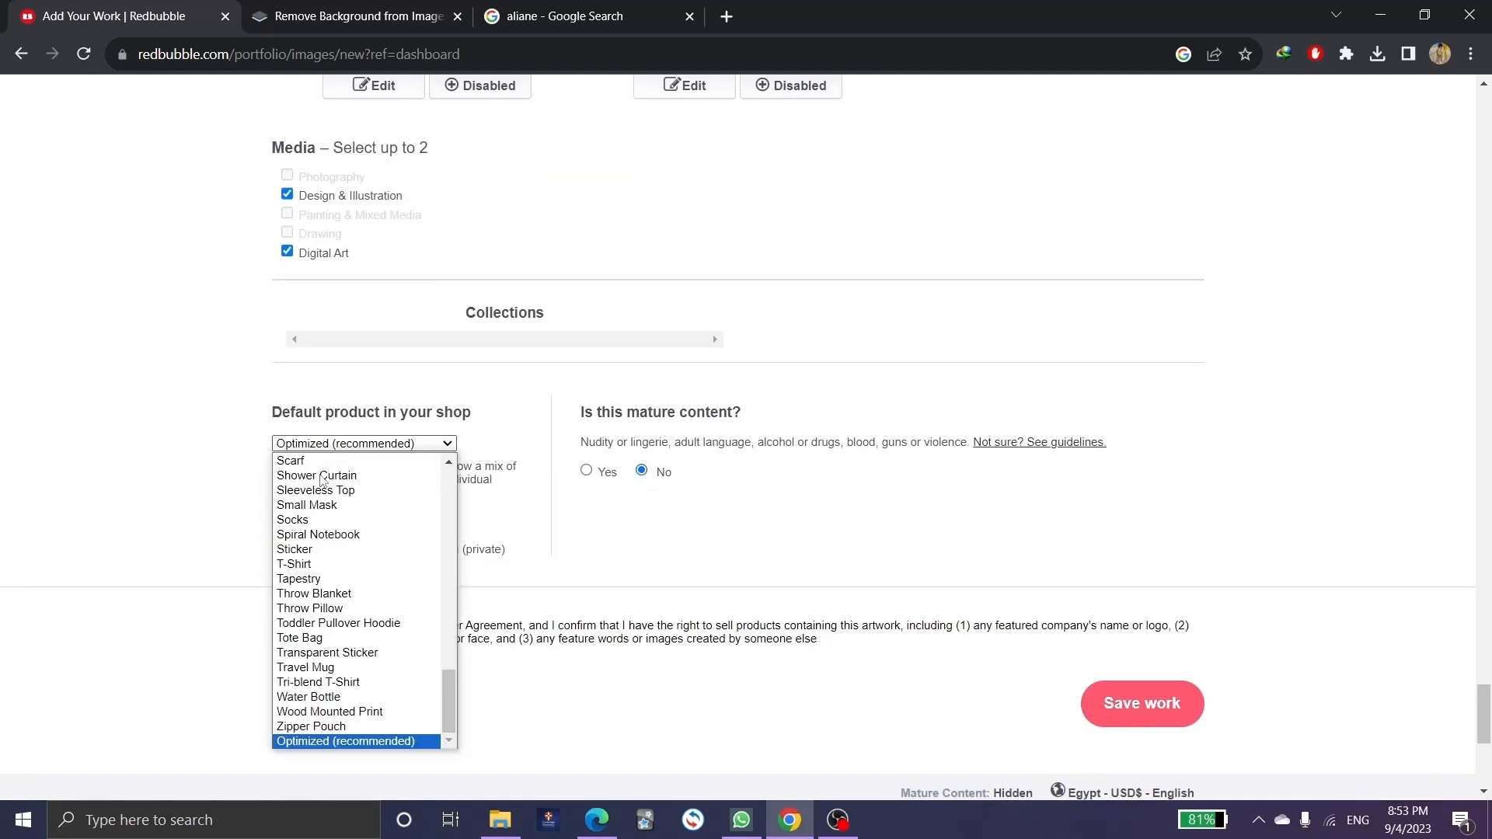
pyautogui.scroll(5, 353, 567)
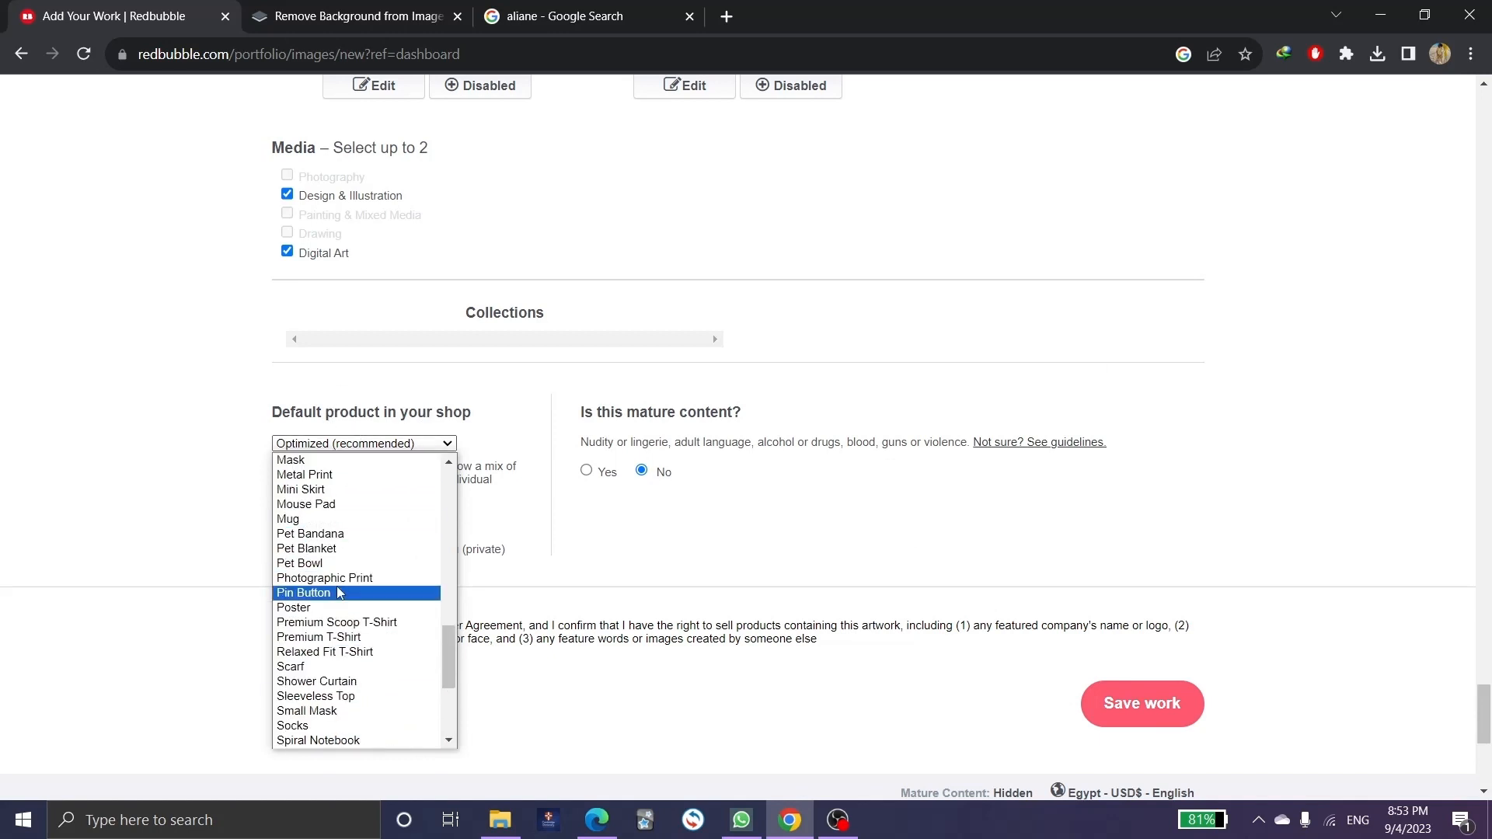
pyautogui.scroll(-3, 338, 592)
pyautogui.scroll(3, 340, 593)
pyautogui.scroll(3, 339, 593)
pyautogui.scroll(-6, 340, 593)
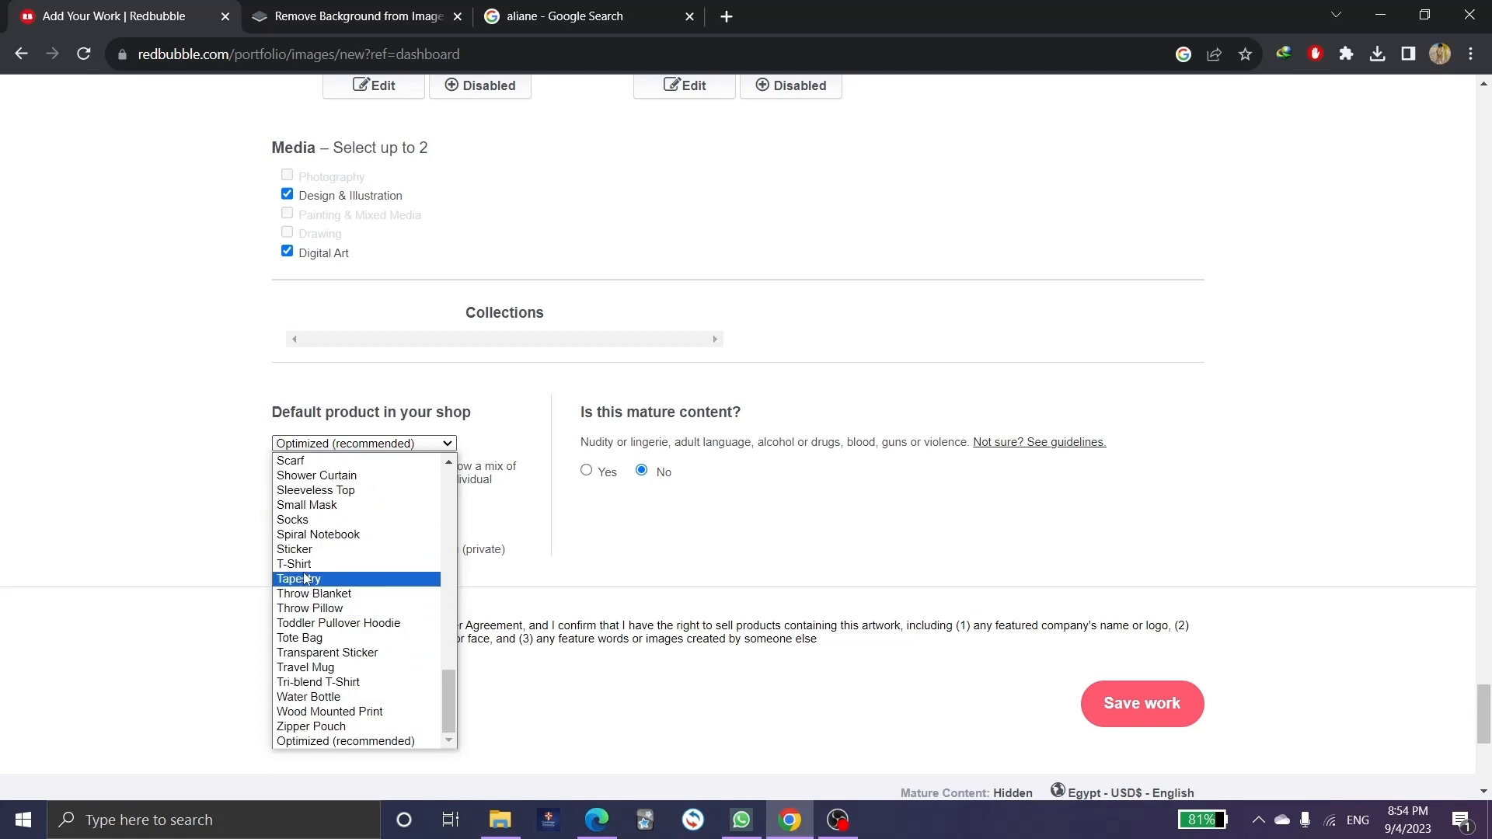
pyautogui.click(316, 550)
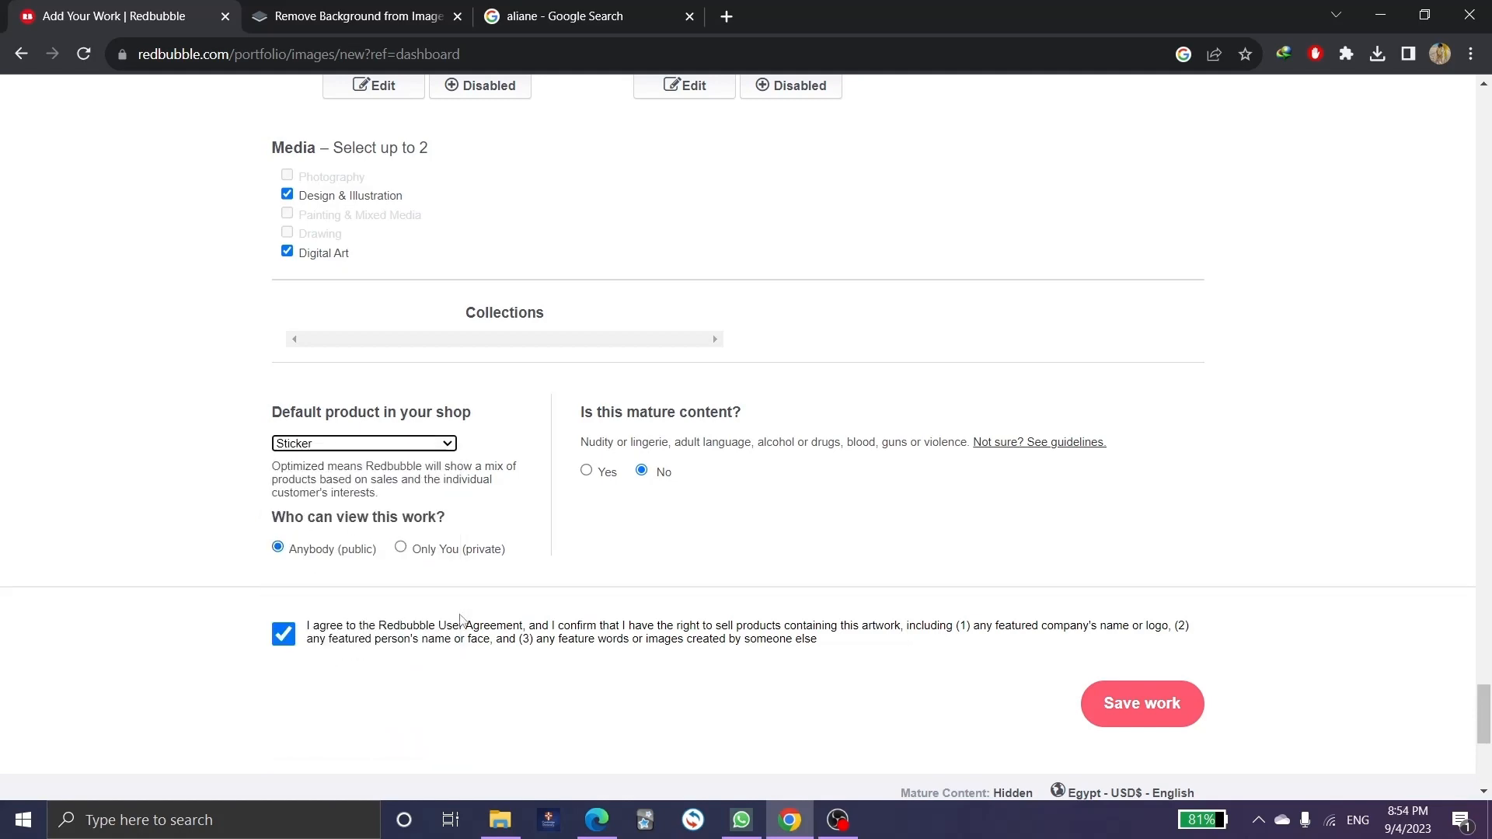
pyautogui.scroll(-2, 836, 317)
pyautogui.scroll(8, 766, 433)
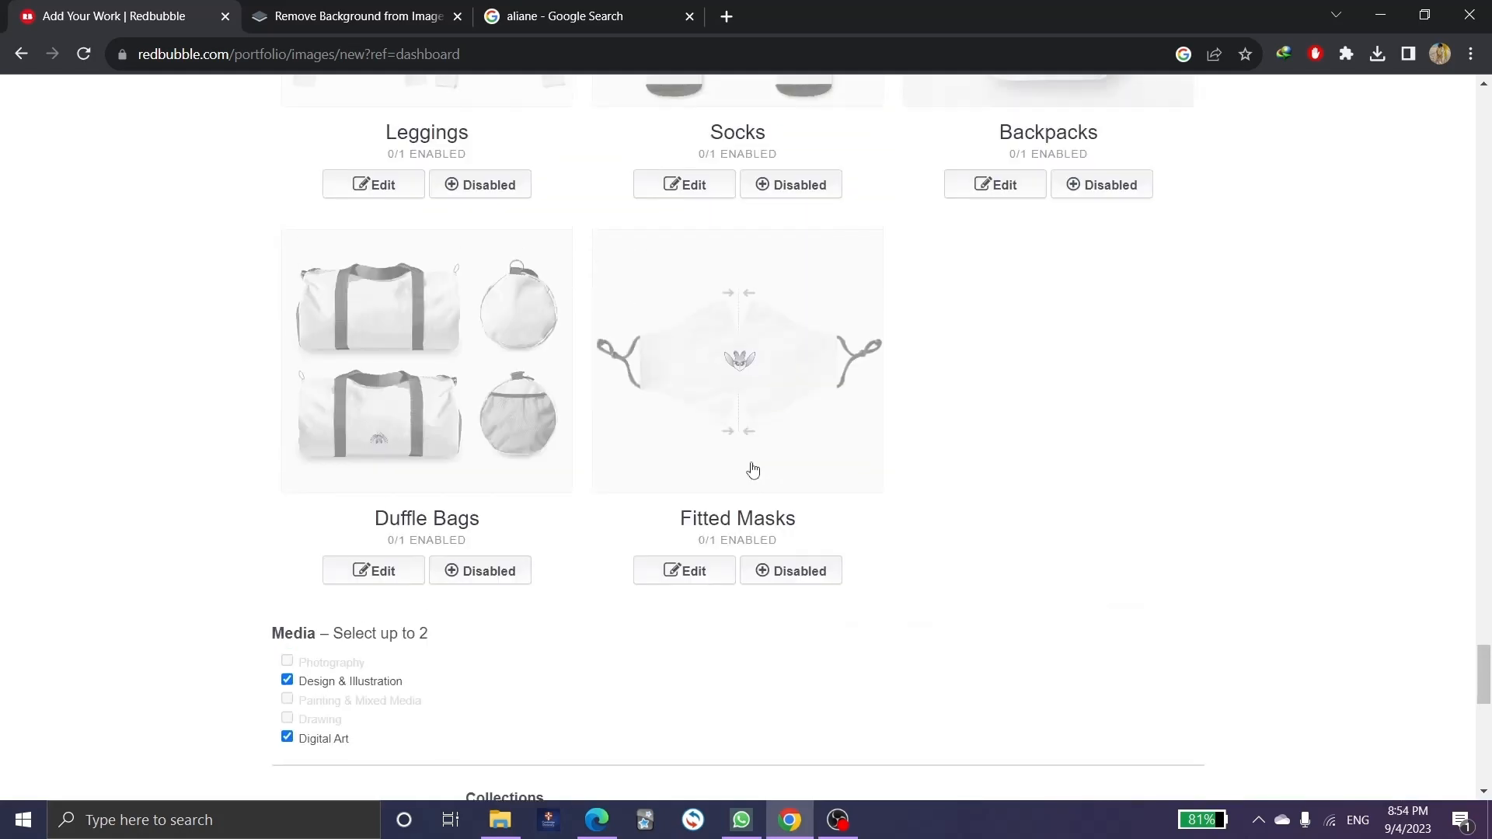
pyautogui.scroll(6, 753, 470)
pyautogui.scroll(-5, 737, 436)
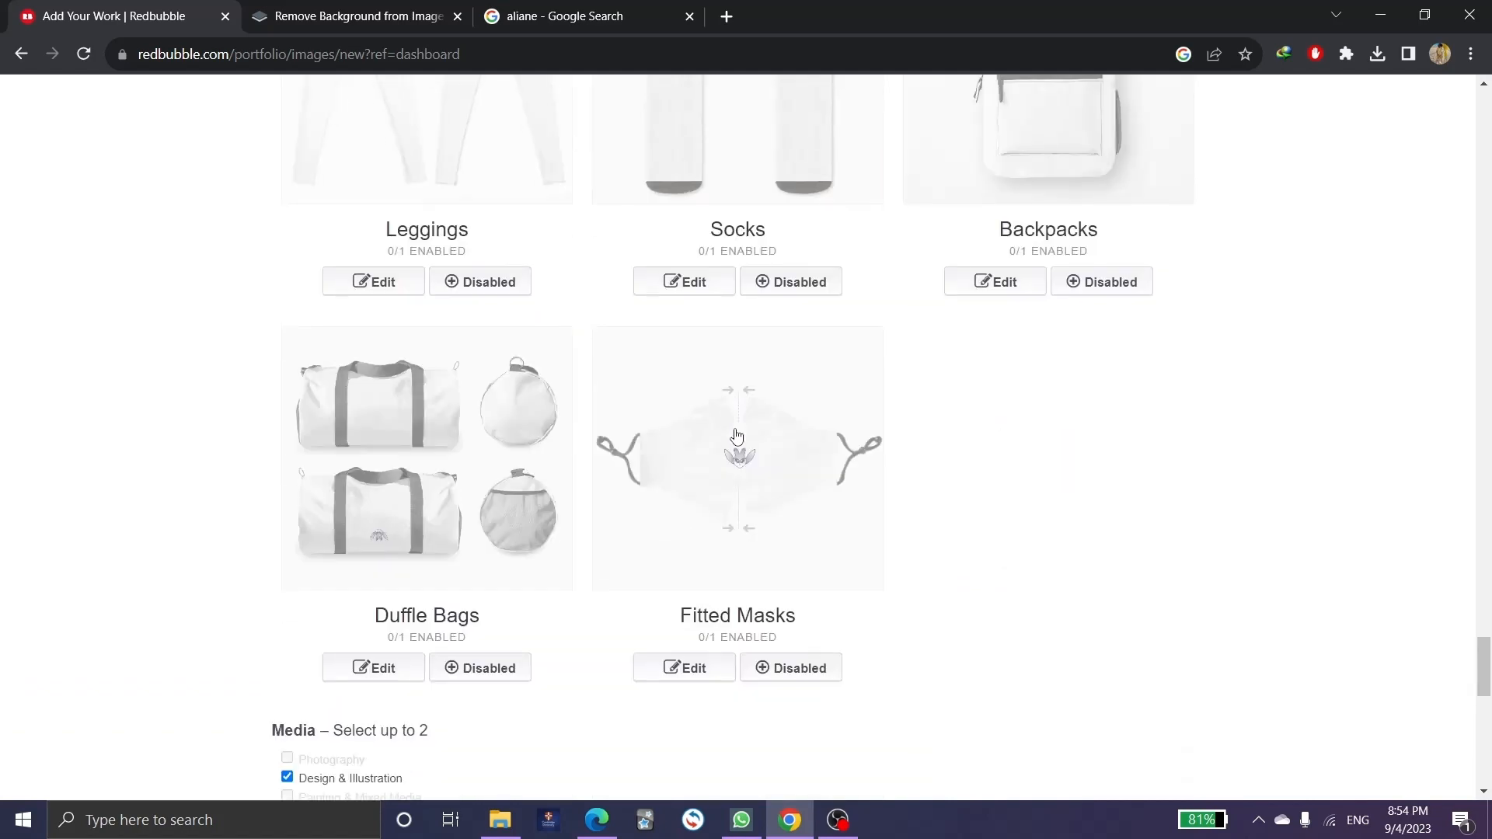
pyautogui.scroll(-7, 737, 436)
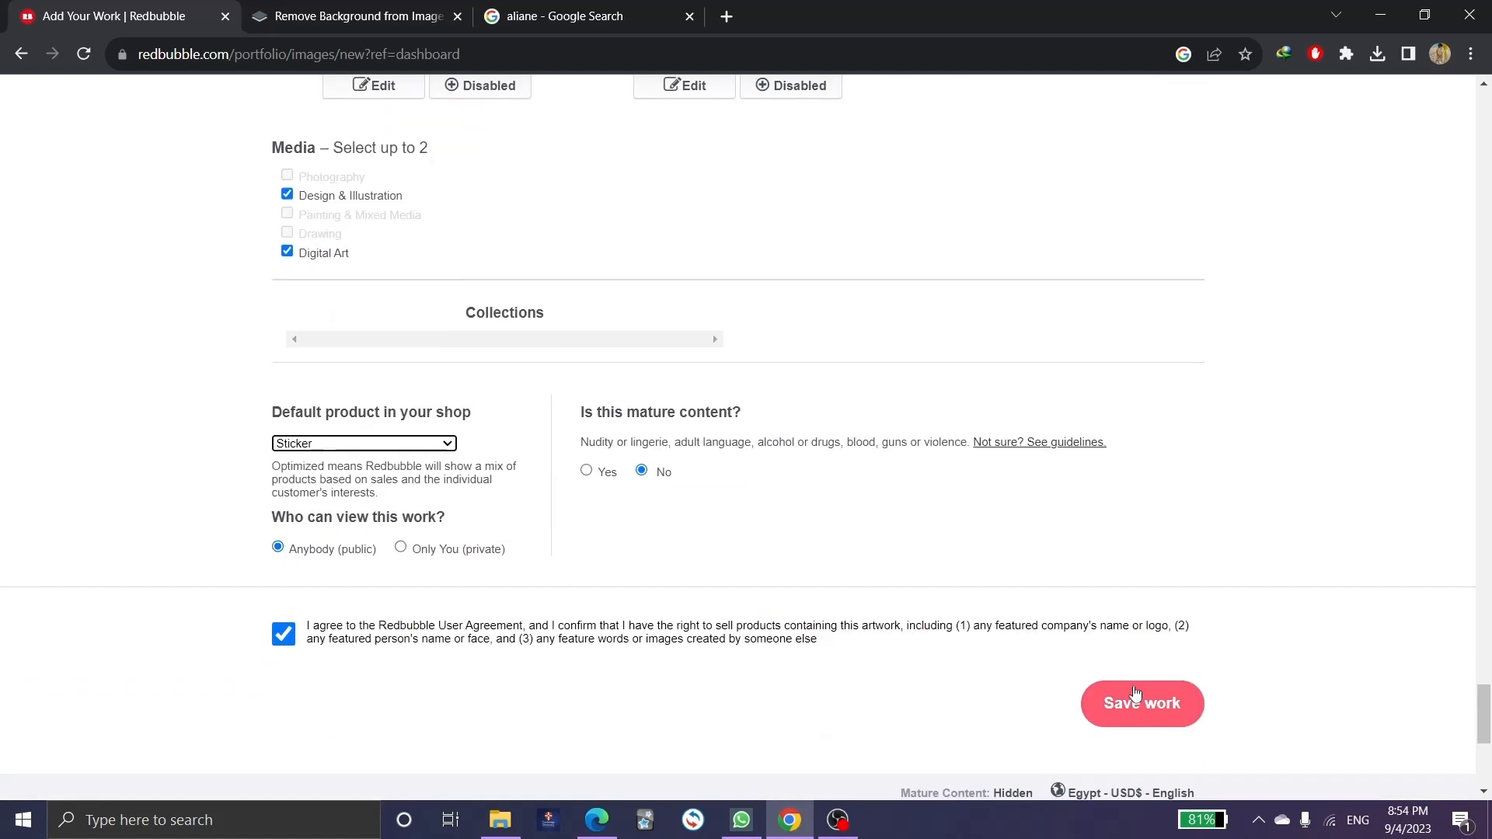
pyautogui.click(1160, 700)
# Scroll through the promote page's Magnet, Mouse Pad, hat and sticker mockups of the design.
pyautogui.scroll(5, 817, 542)
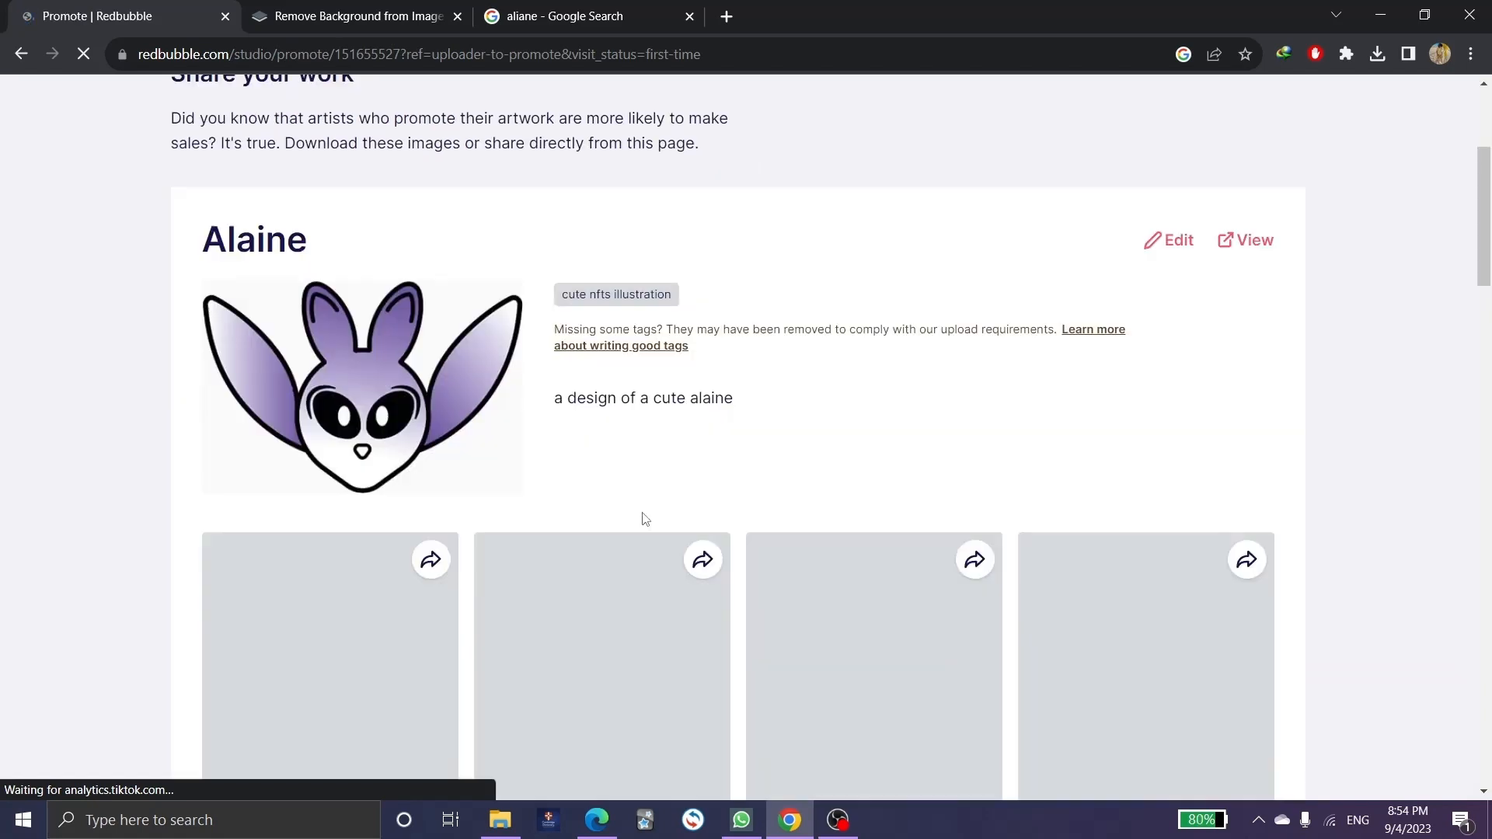
pyautogui.scroll(-3, 697, 422)
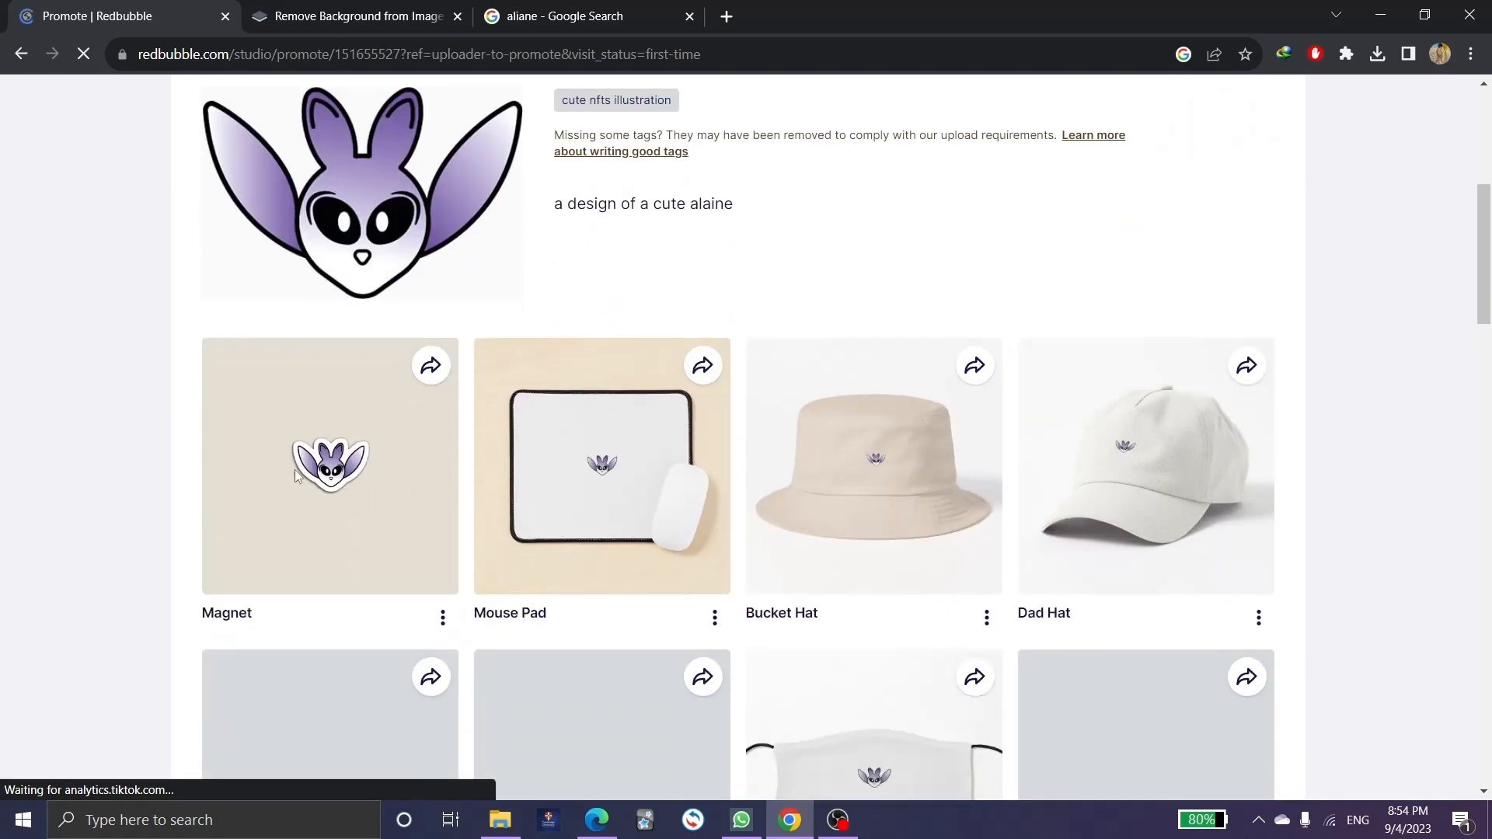
pyautogui.scroll(-1, 462, 466)
pyautogui.scroll(-3, 462, 467)
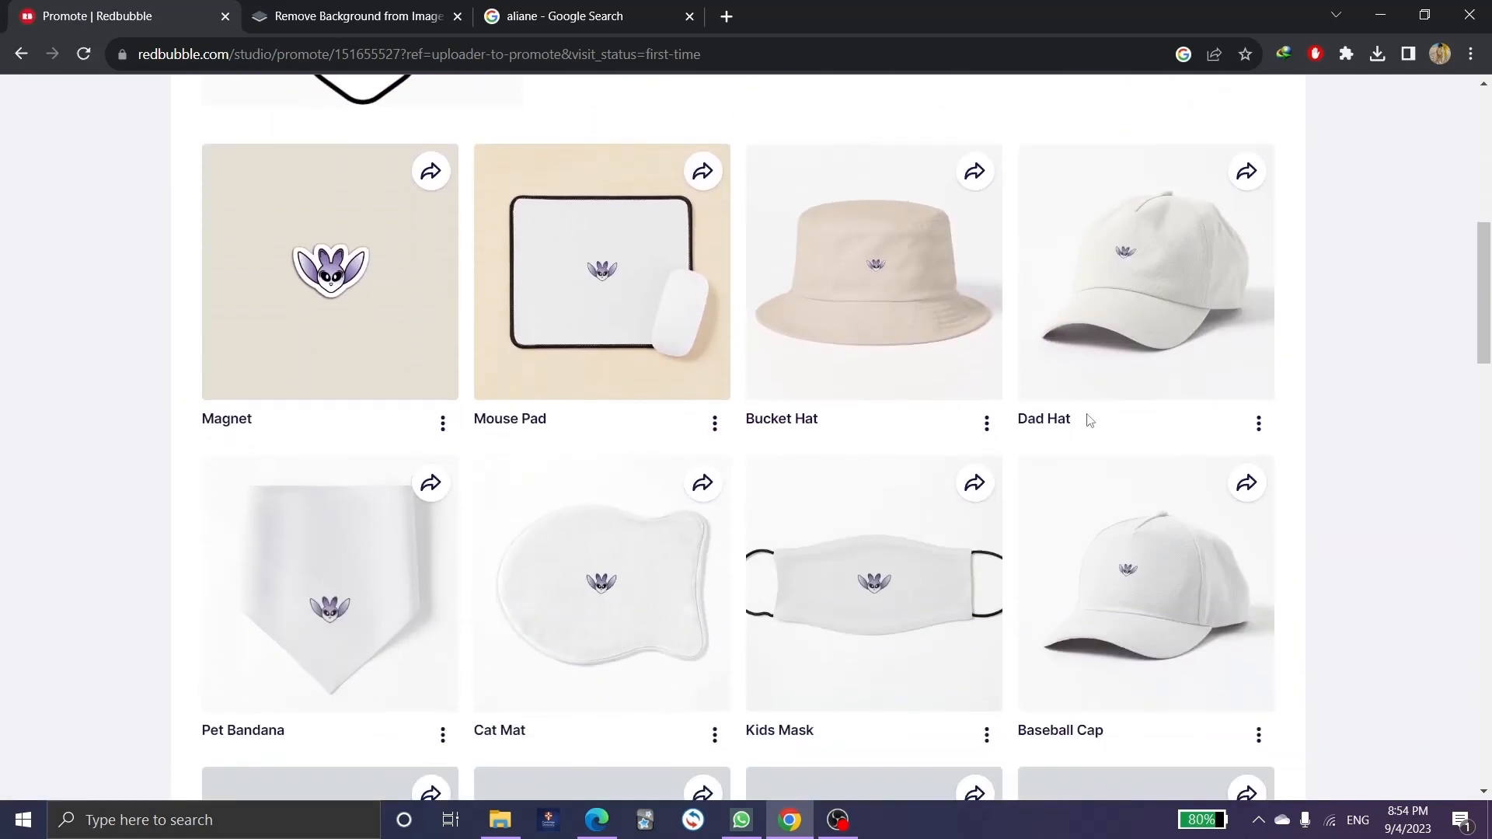
pyautogui.scroll(-2, 1086, 419)
pyautogui.scroll(2, 920, 429)
pyautogui.scroll(-3, 920, 429)
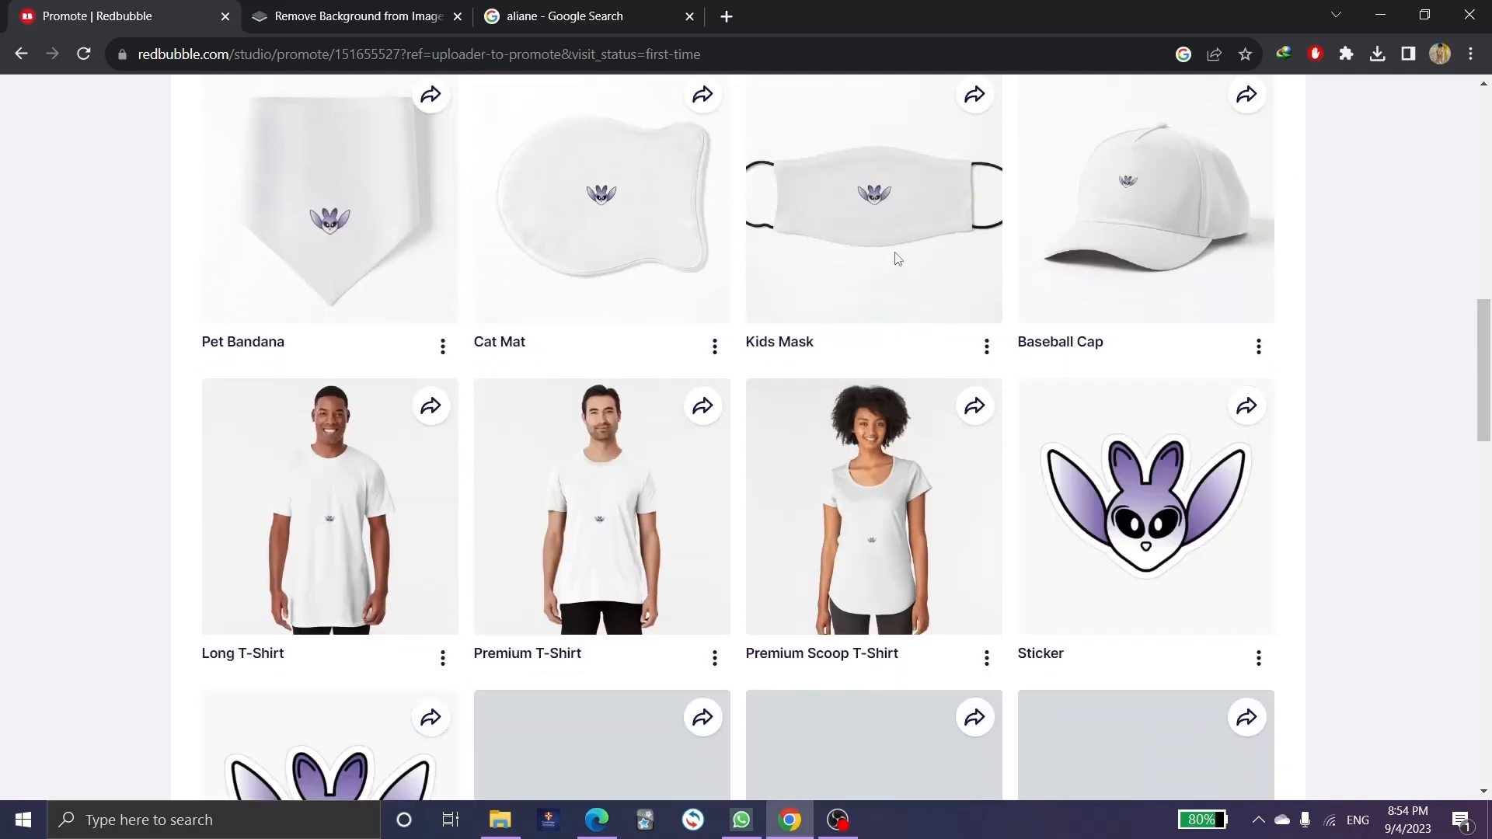
pyautogui.scroll(-1, 547, 456)
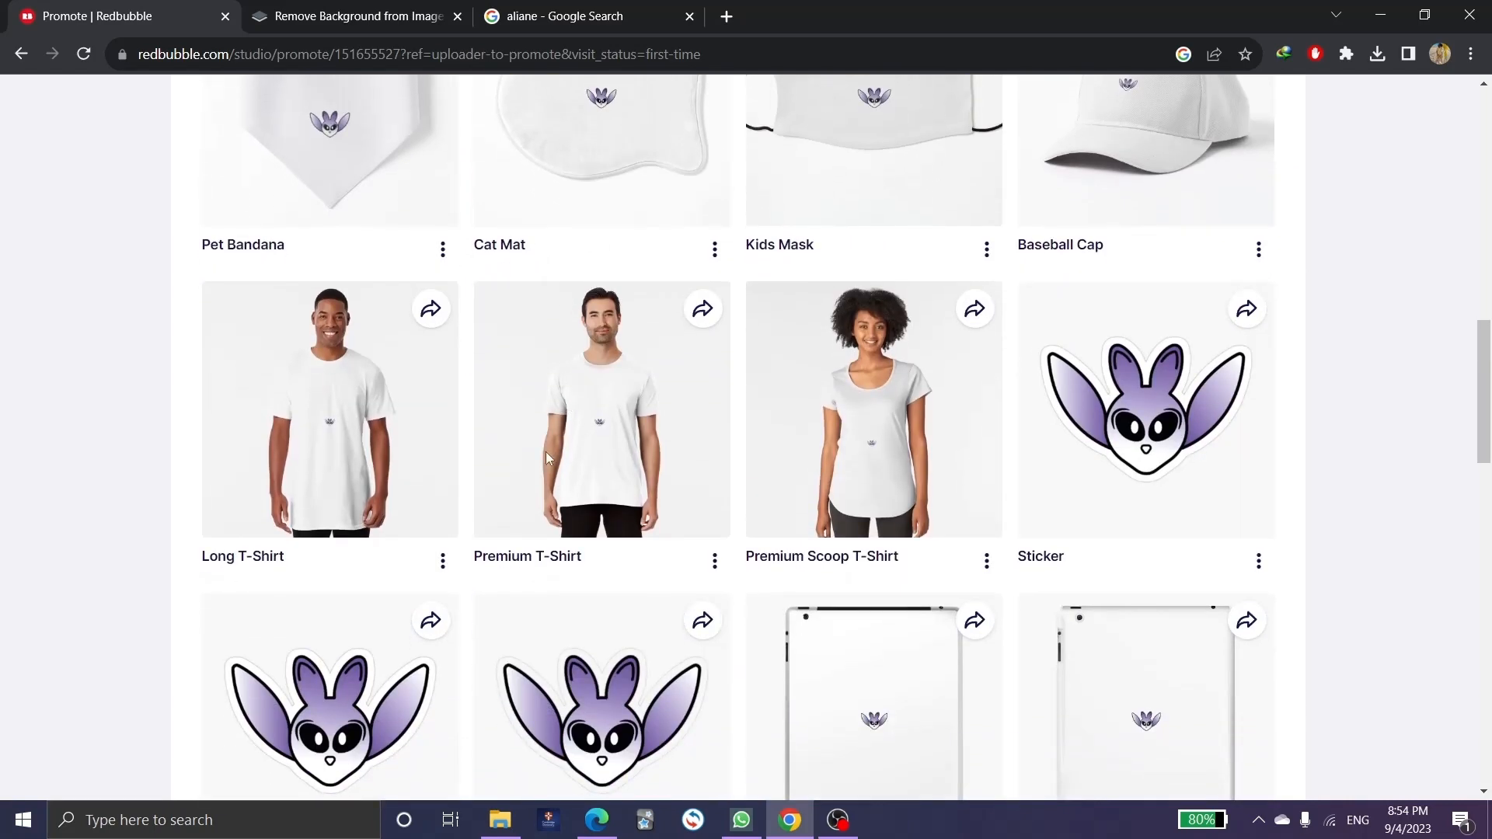
pyautogui.scroll(-3, 502, 579)
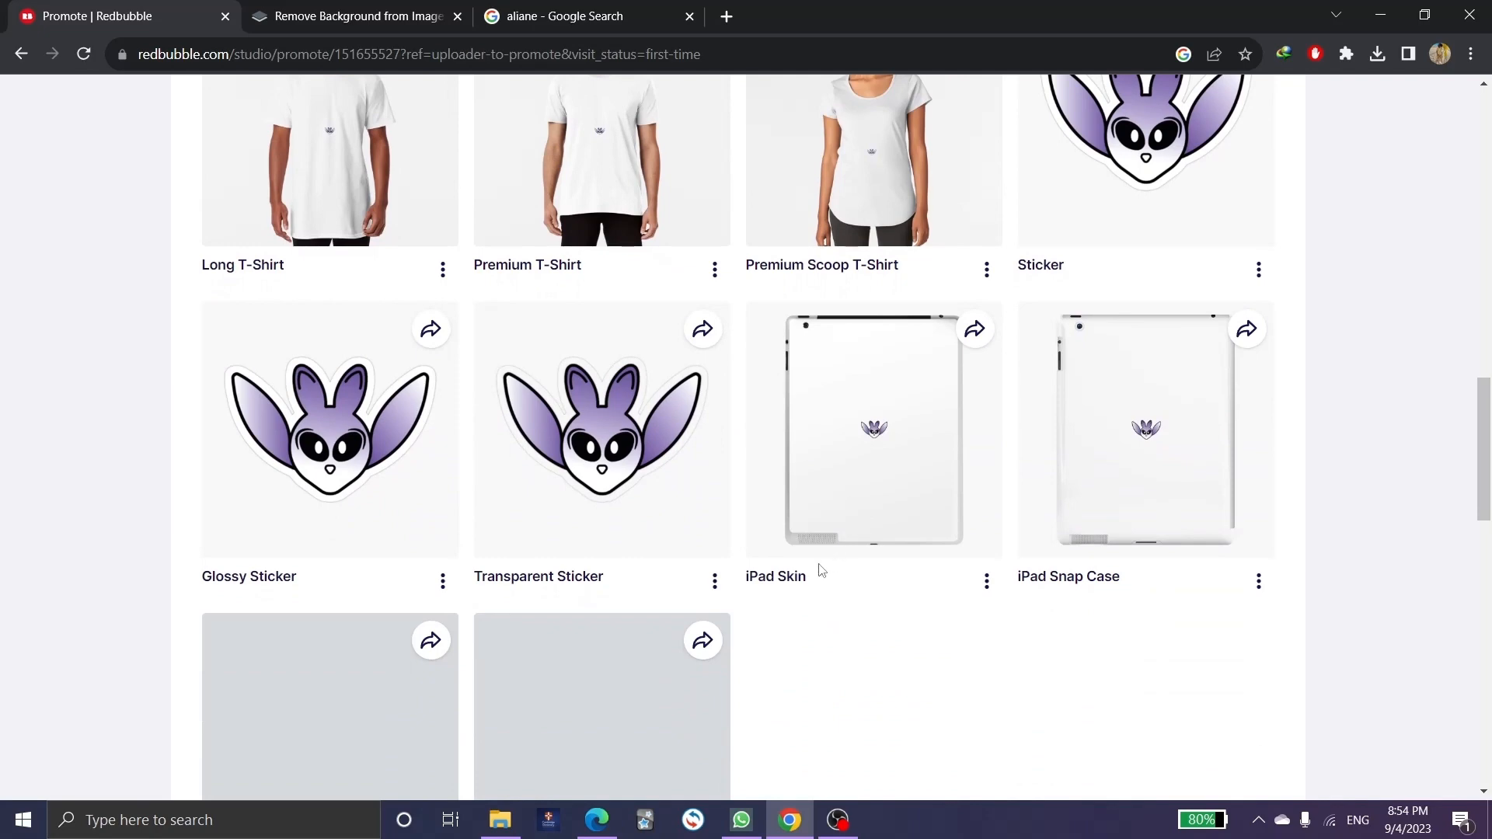
pyautogui.scroll(-2, 762, 512)
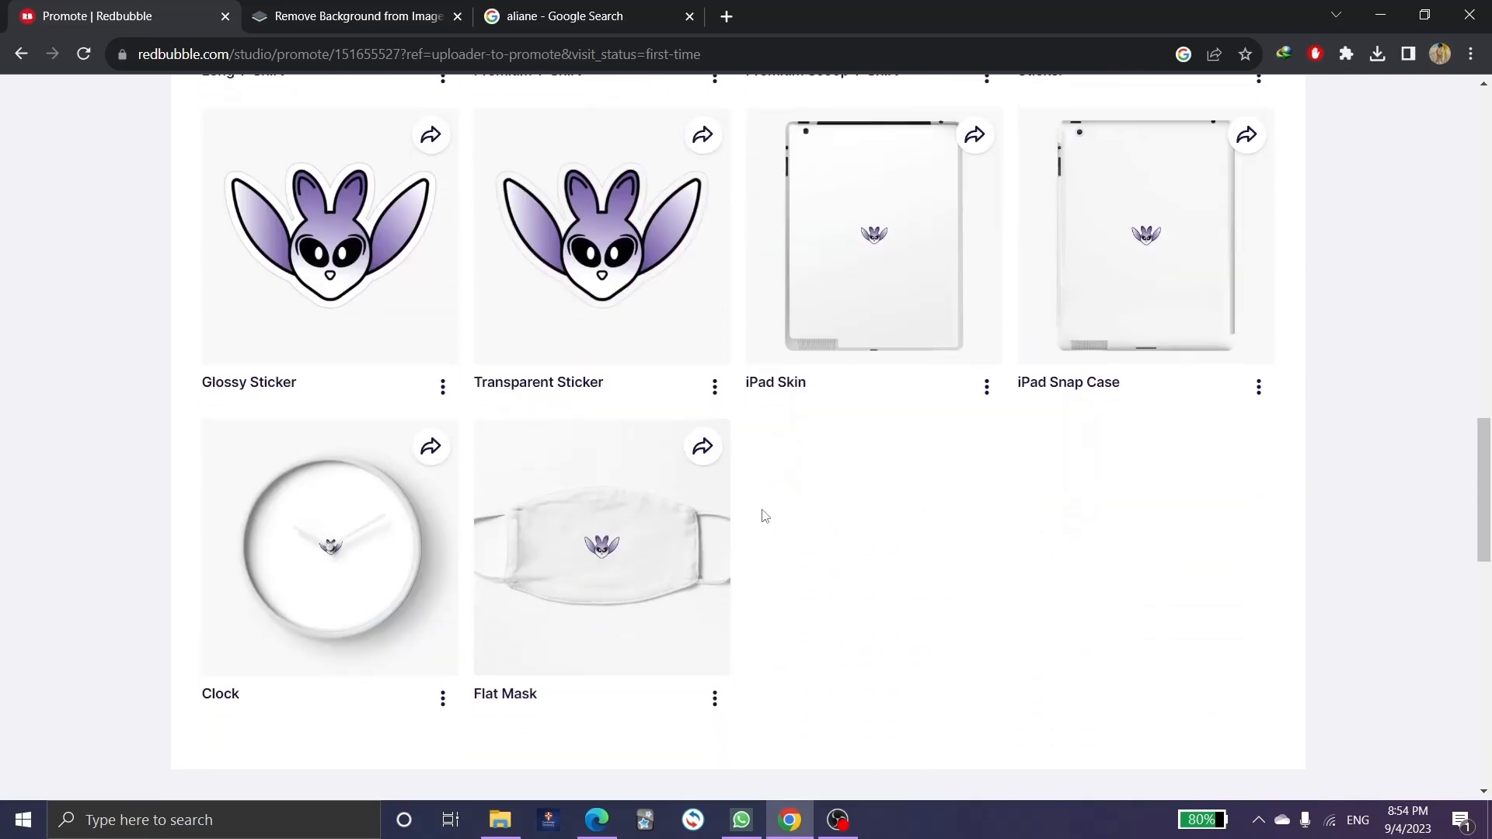
pyautogui.scroll(3, 676, 516)
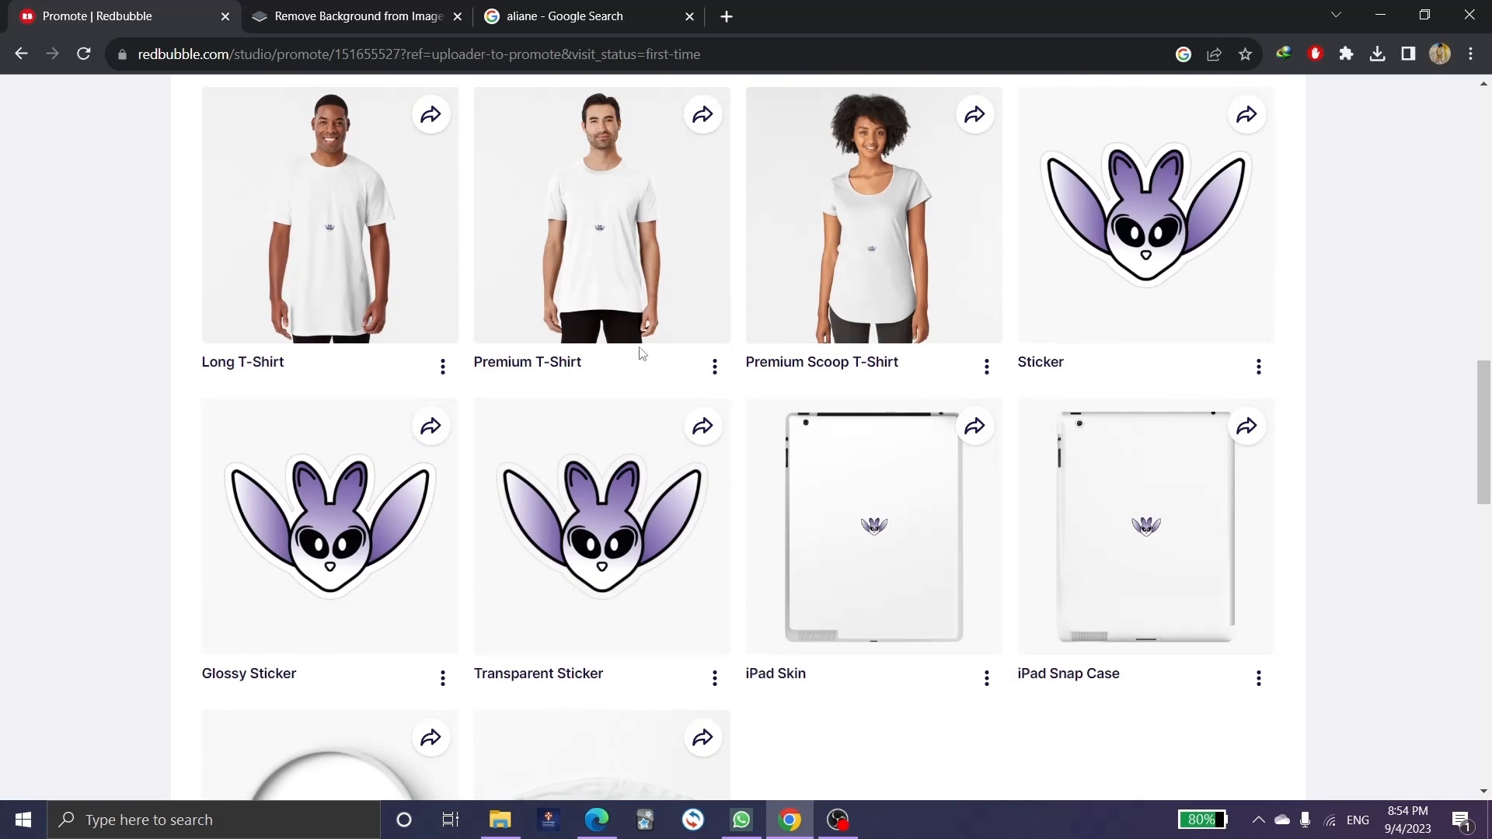
pyautogui.scroll(2, 571, 342)
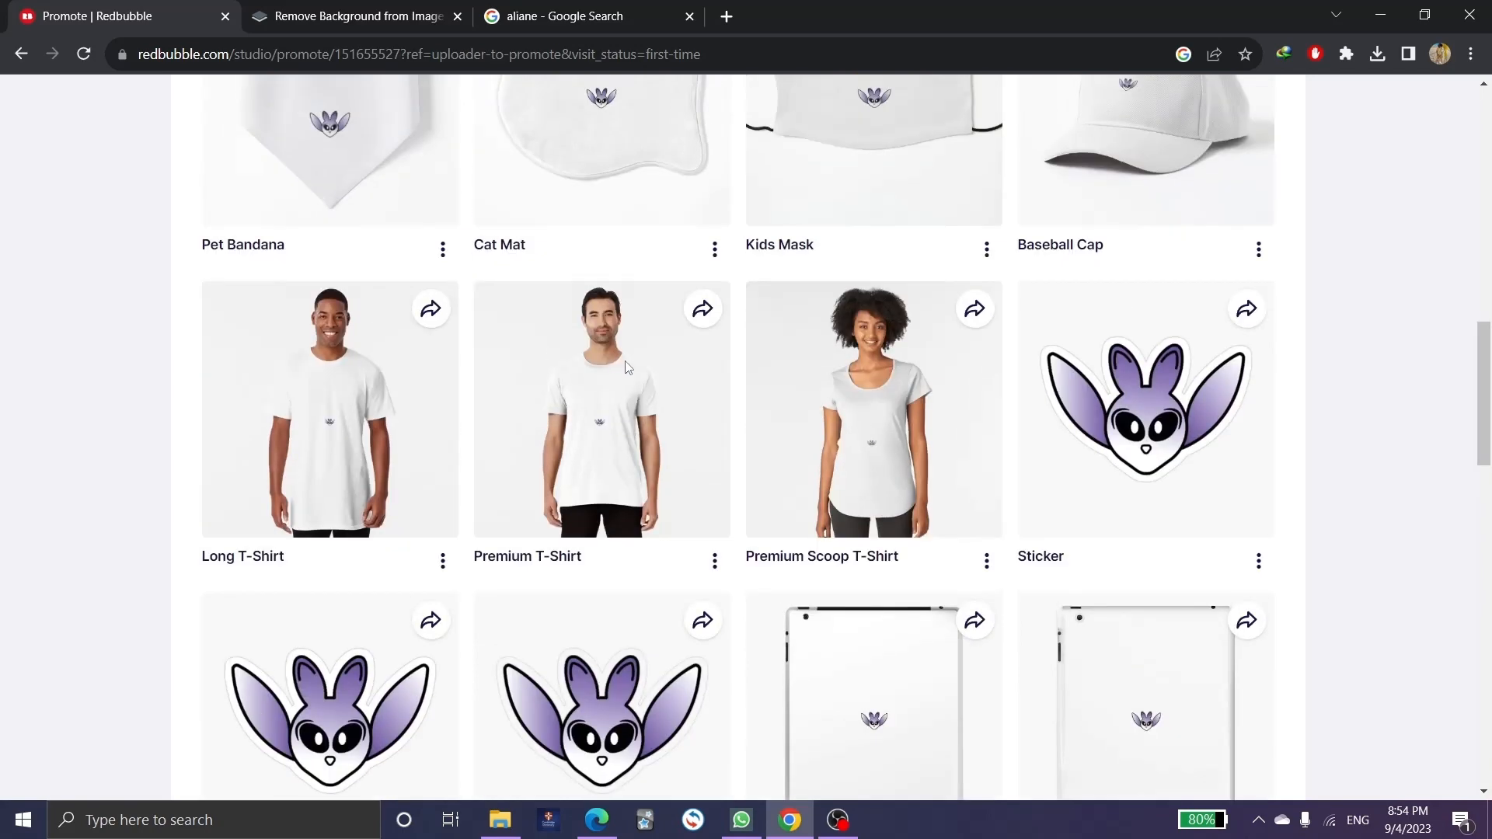
pyautogui.scroll(12, 740, 434)
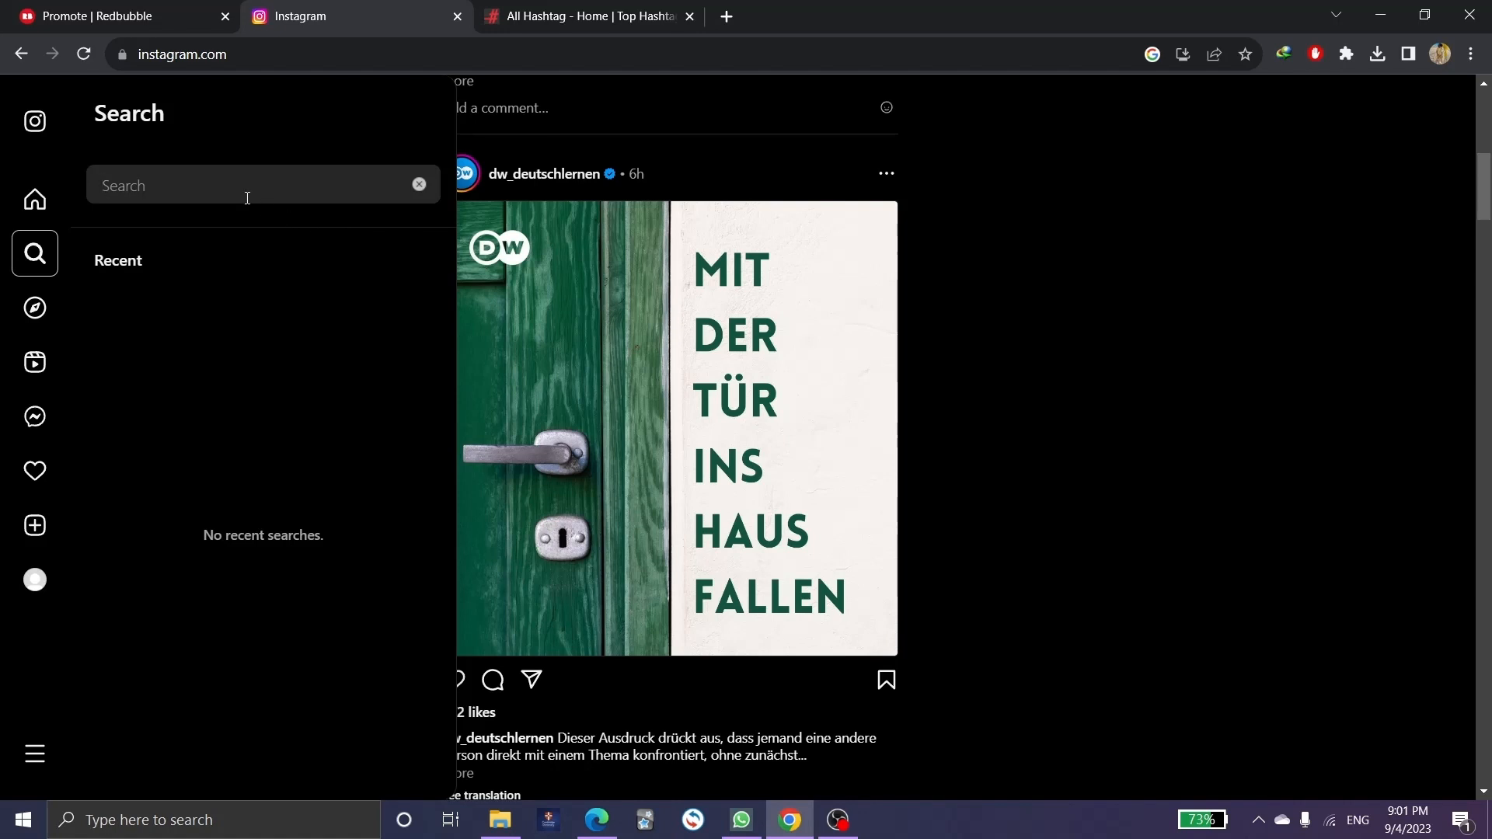
# Search Instagram for 'nfts' and go to the #nfts hashtag page.
pyautogui.click(163, 180)
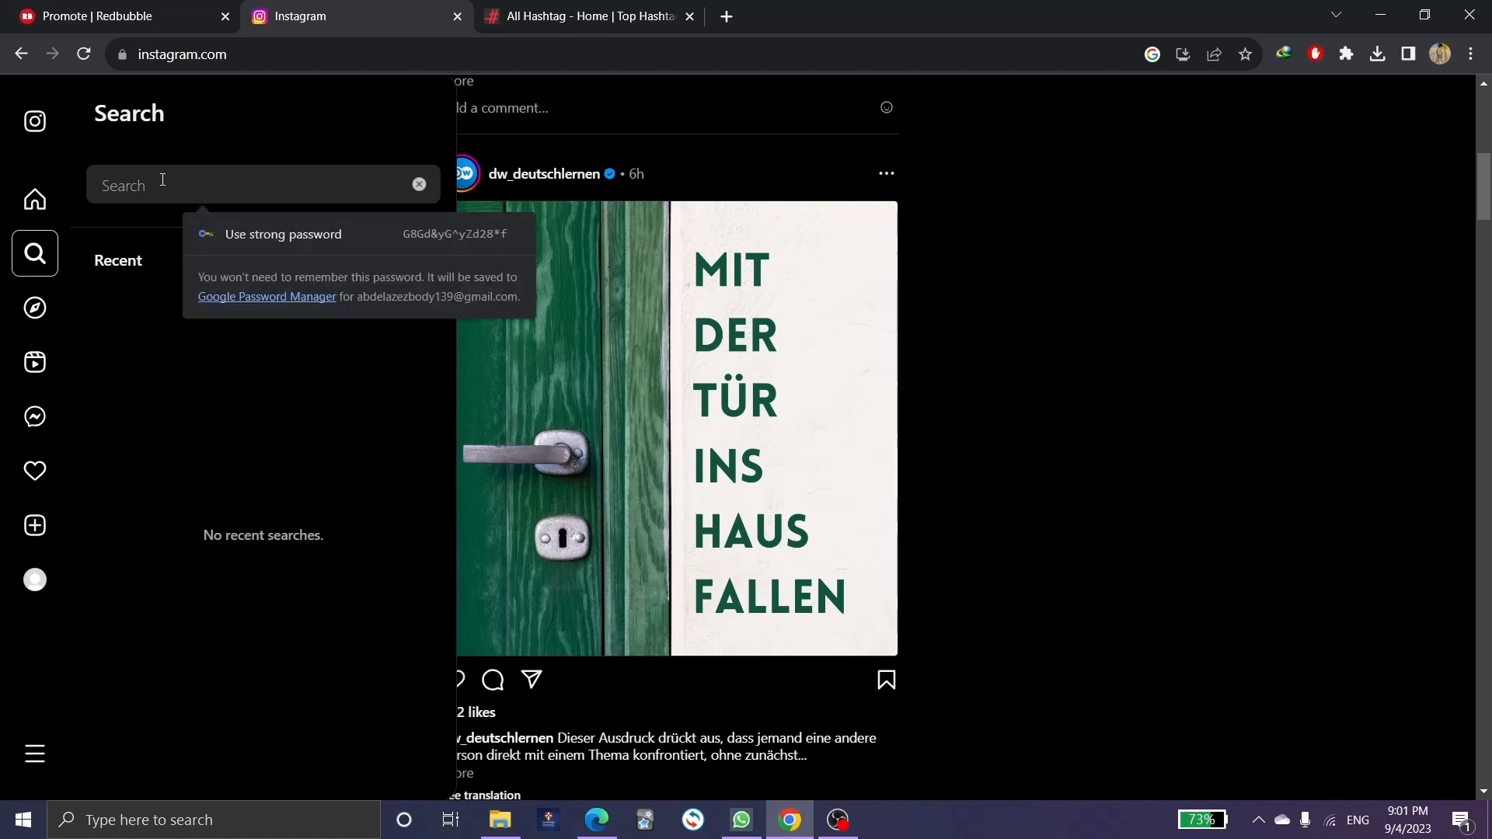
pyautogui.write('nf')
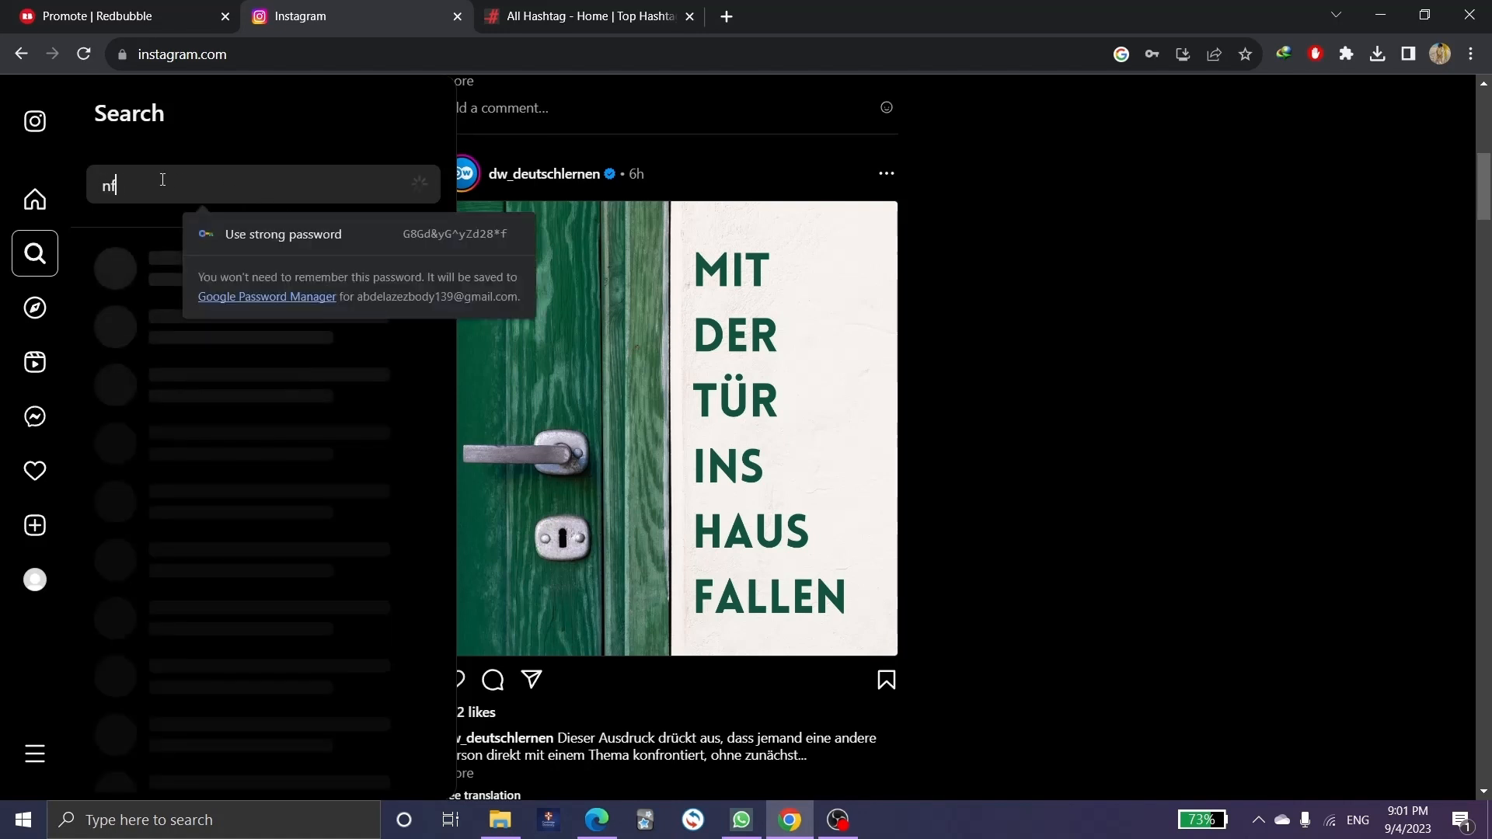
pyautogui.write('ts')
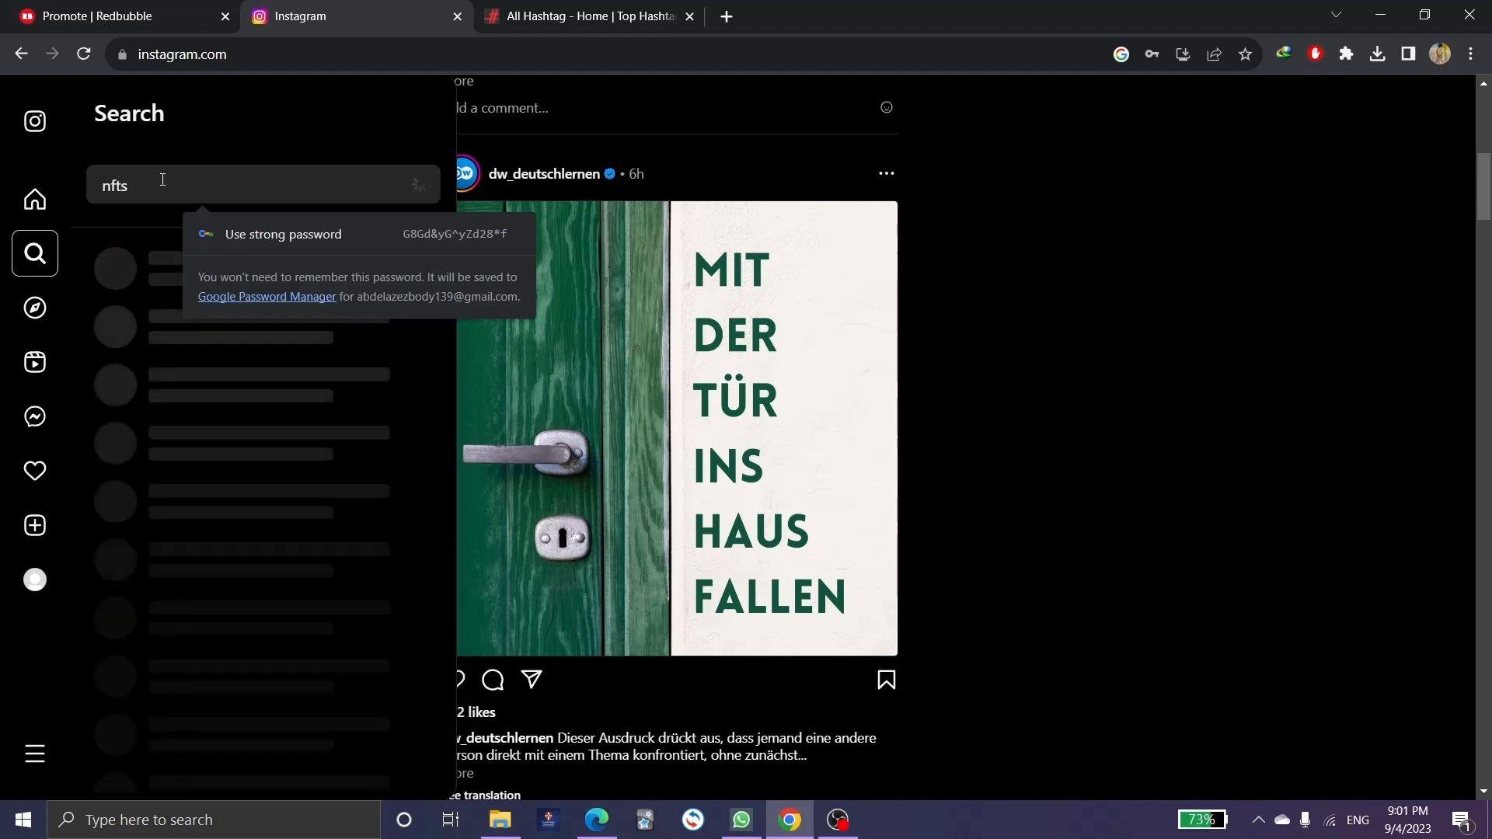
pyautogui.click(105, 217)
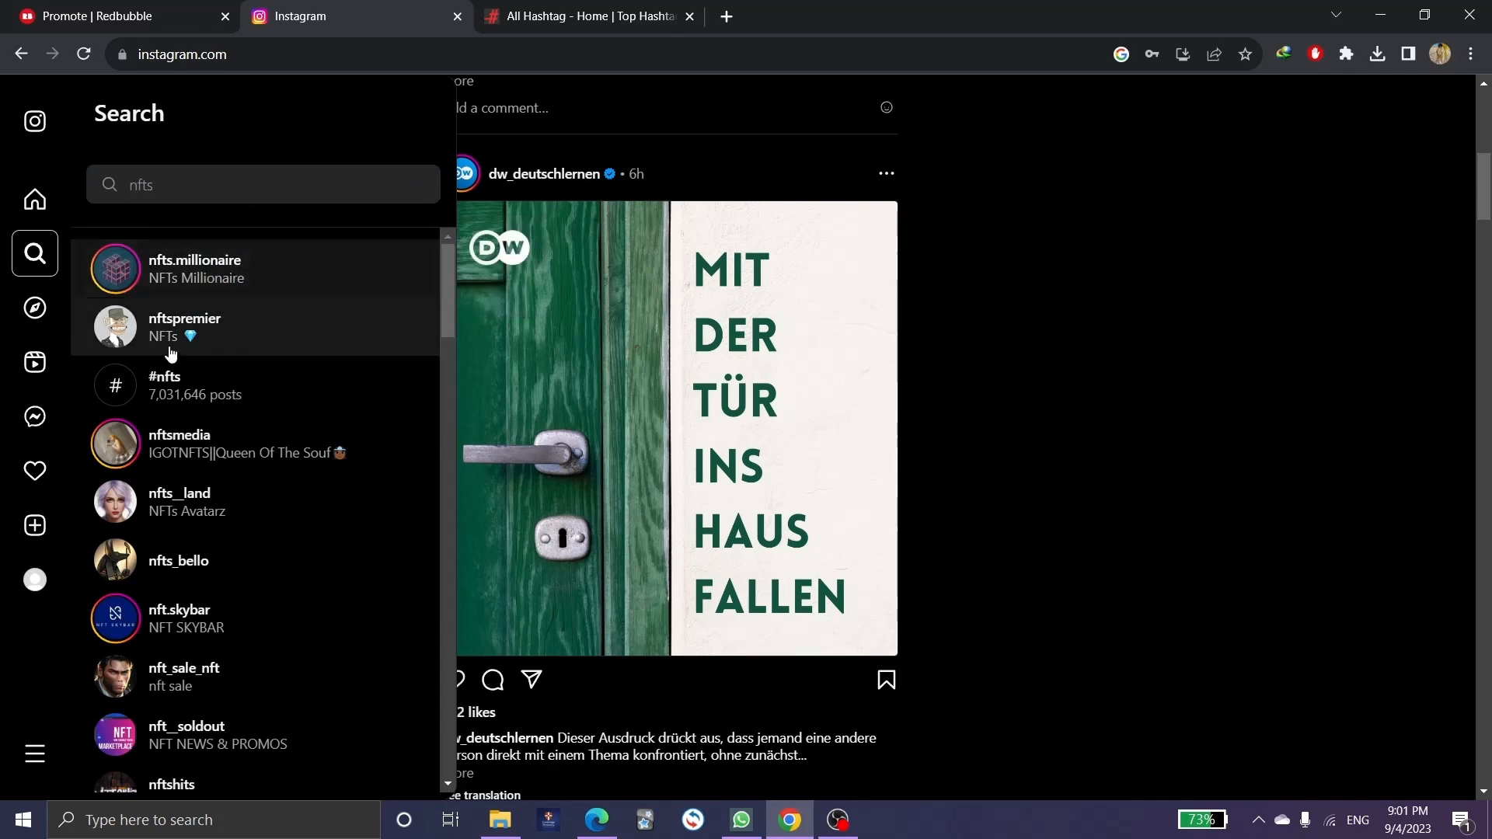
pyautogui.scroll(-4, 175, 346)
pyautogui.scroll(3, 180, 353)
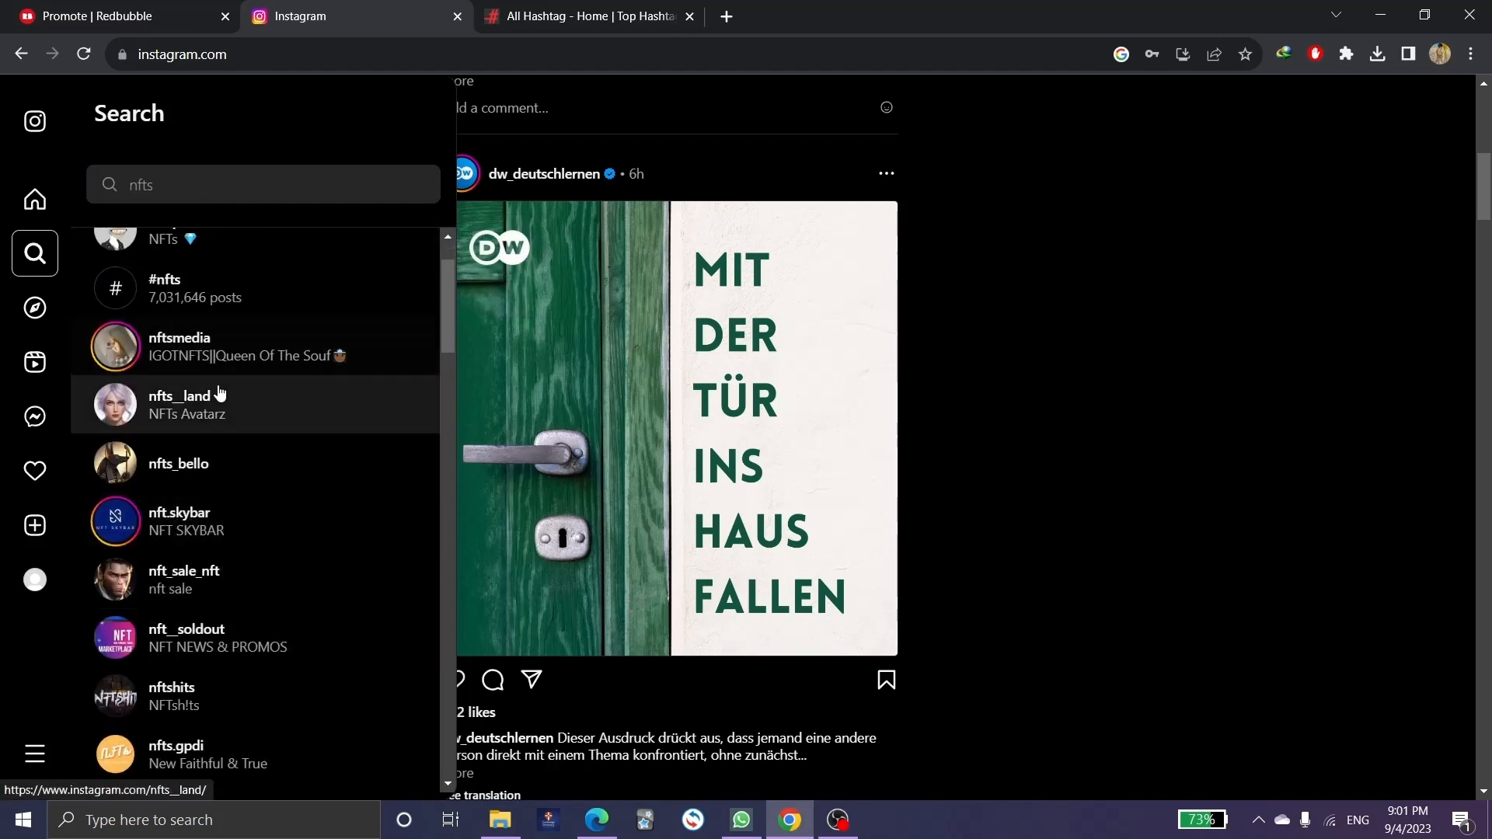
pyautogui.click(196, 303)
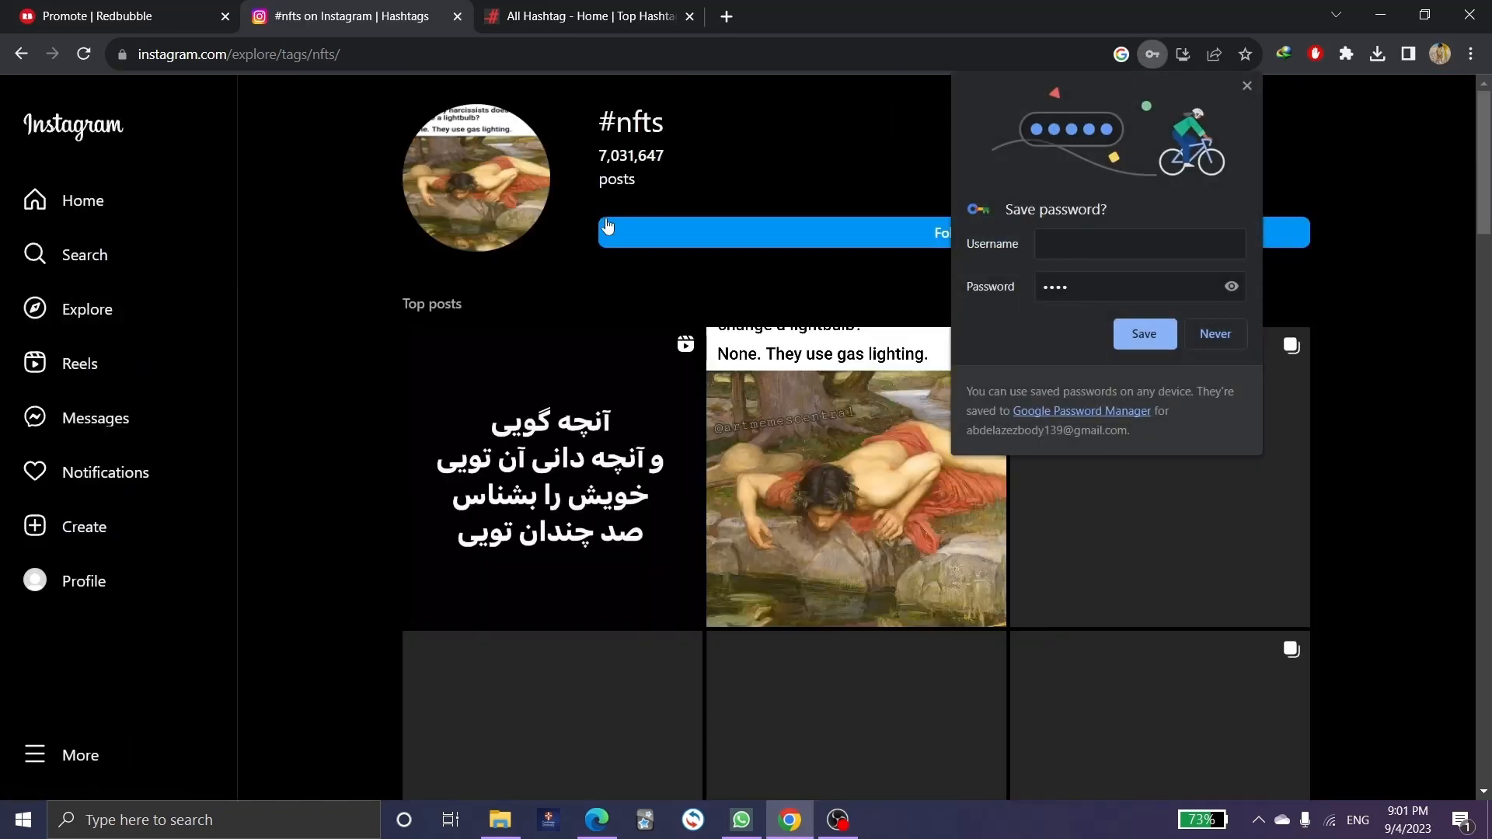
# Dismiss the save-password prompt, browse the #nfts posts, then move to the All Hashtag site.
pyautogui.moveTo(670, 155); pyautogui.dragTo(619, 156)
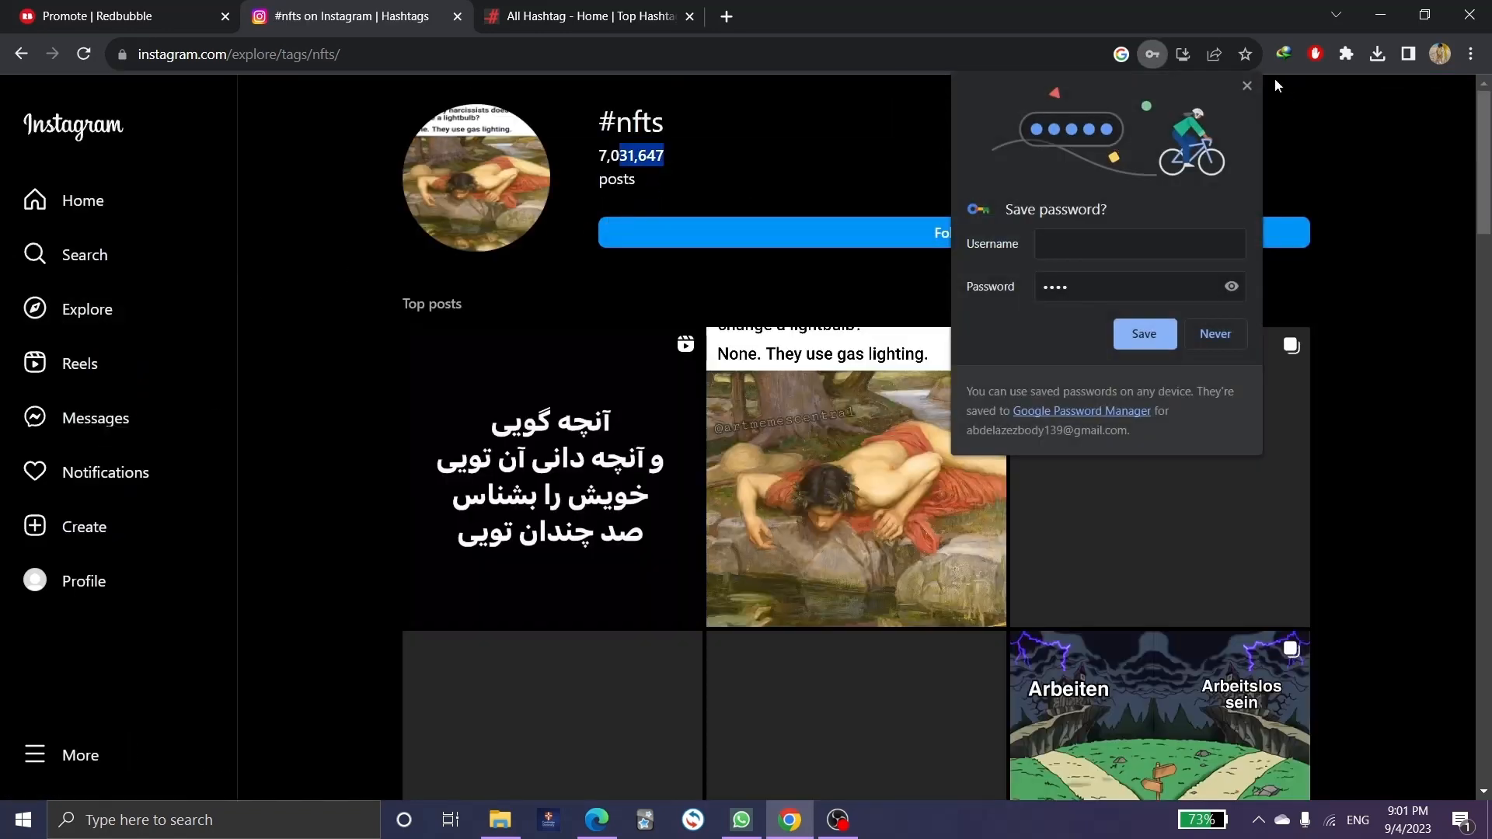
pyautogui.click(1246, 86)
pyautogui.scroll(-5, 940, 263)
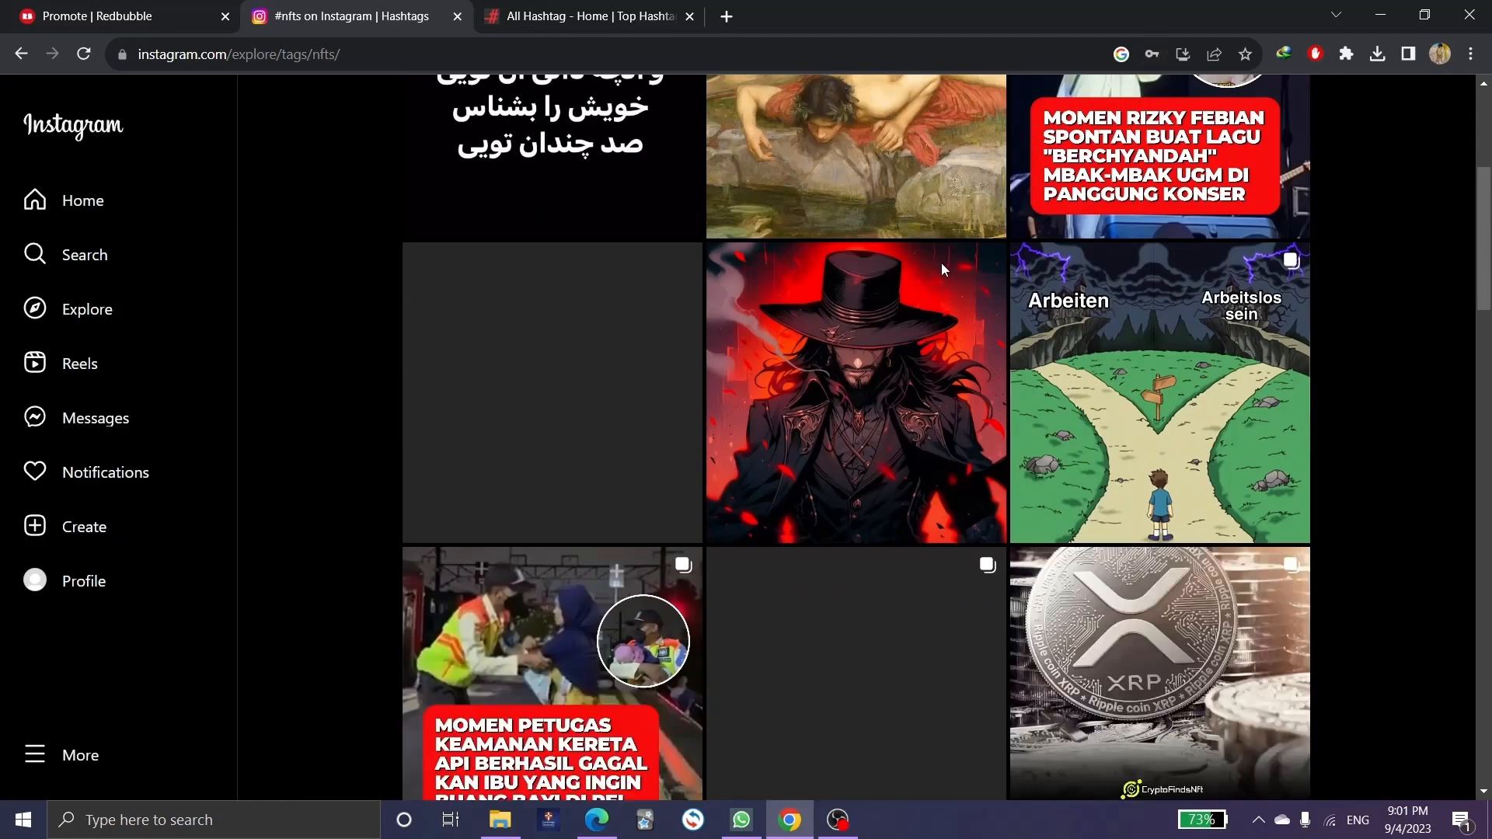
pyautogui.scroll(-10, 943, 270)
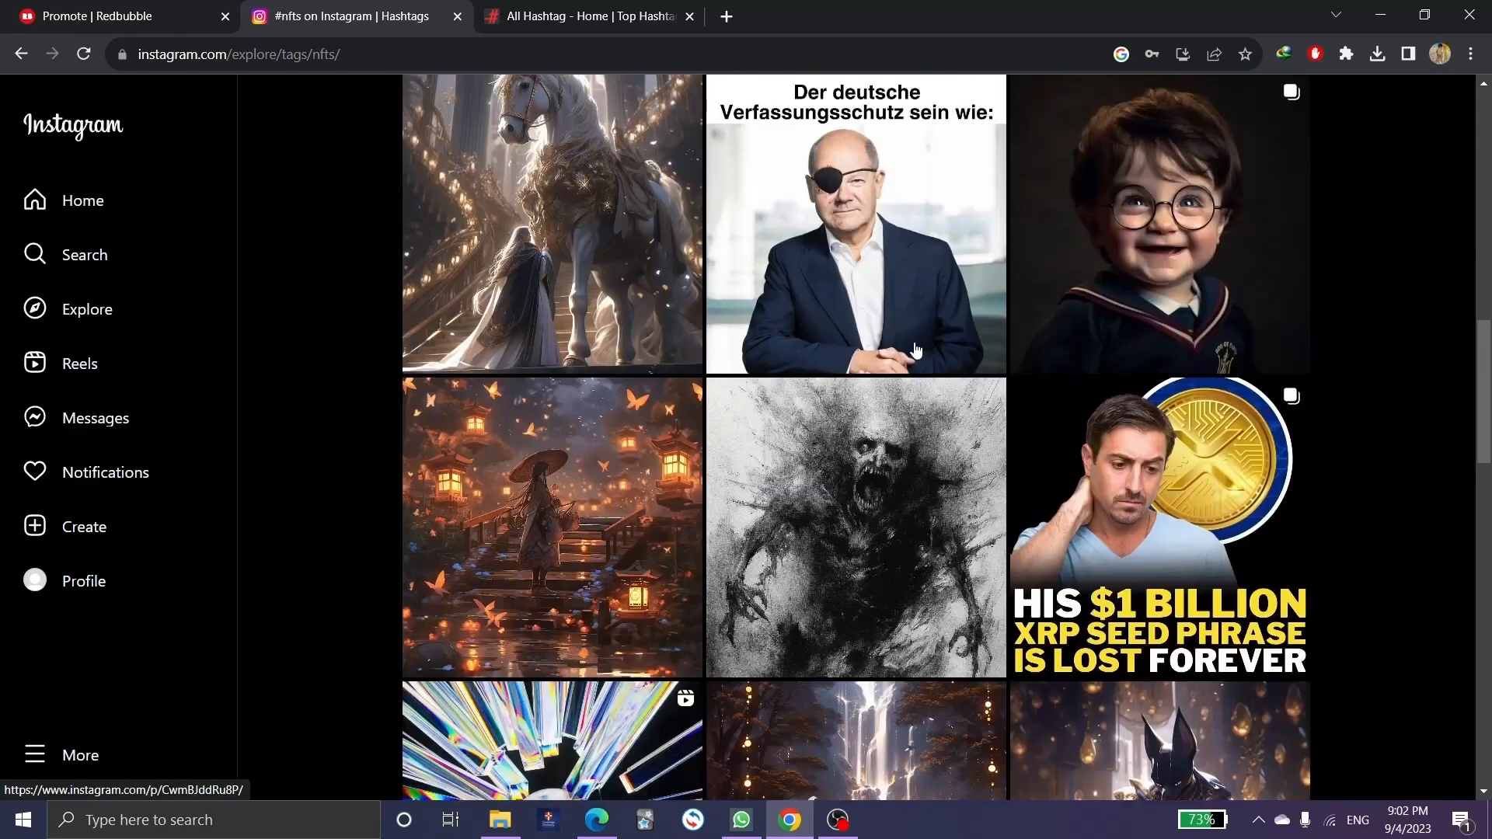
pyautogui.scroll(-2, 913, 356)
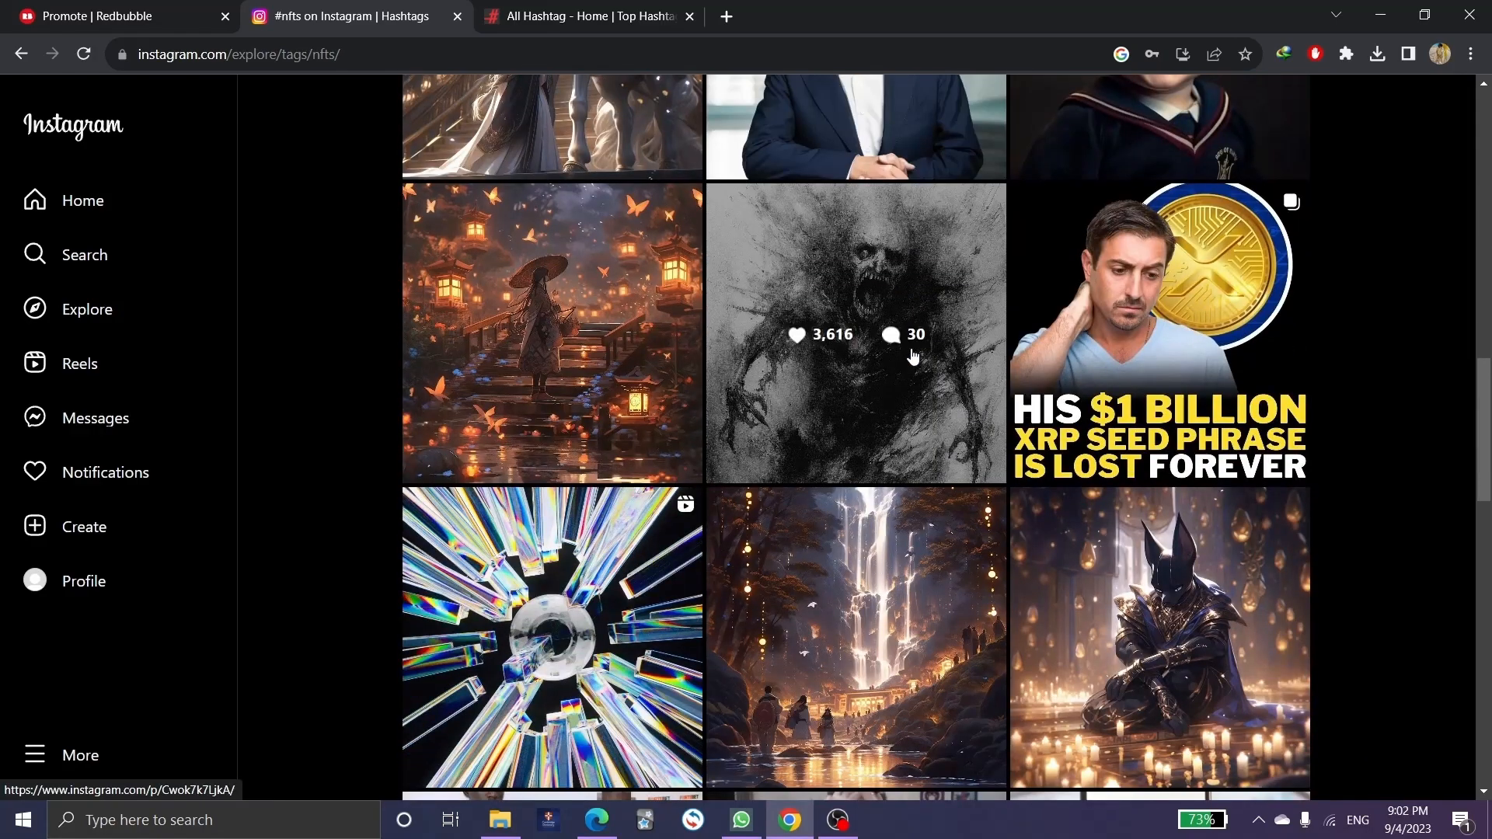
pyautogui.scroll(-4, 913, 356)
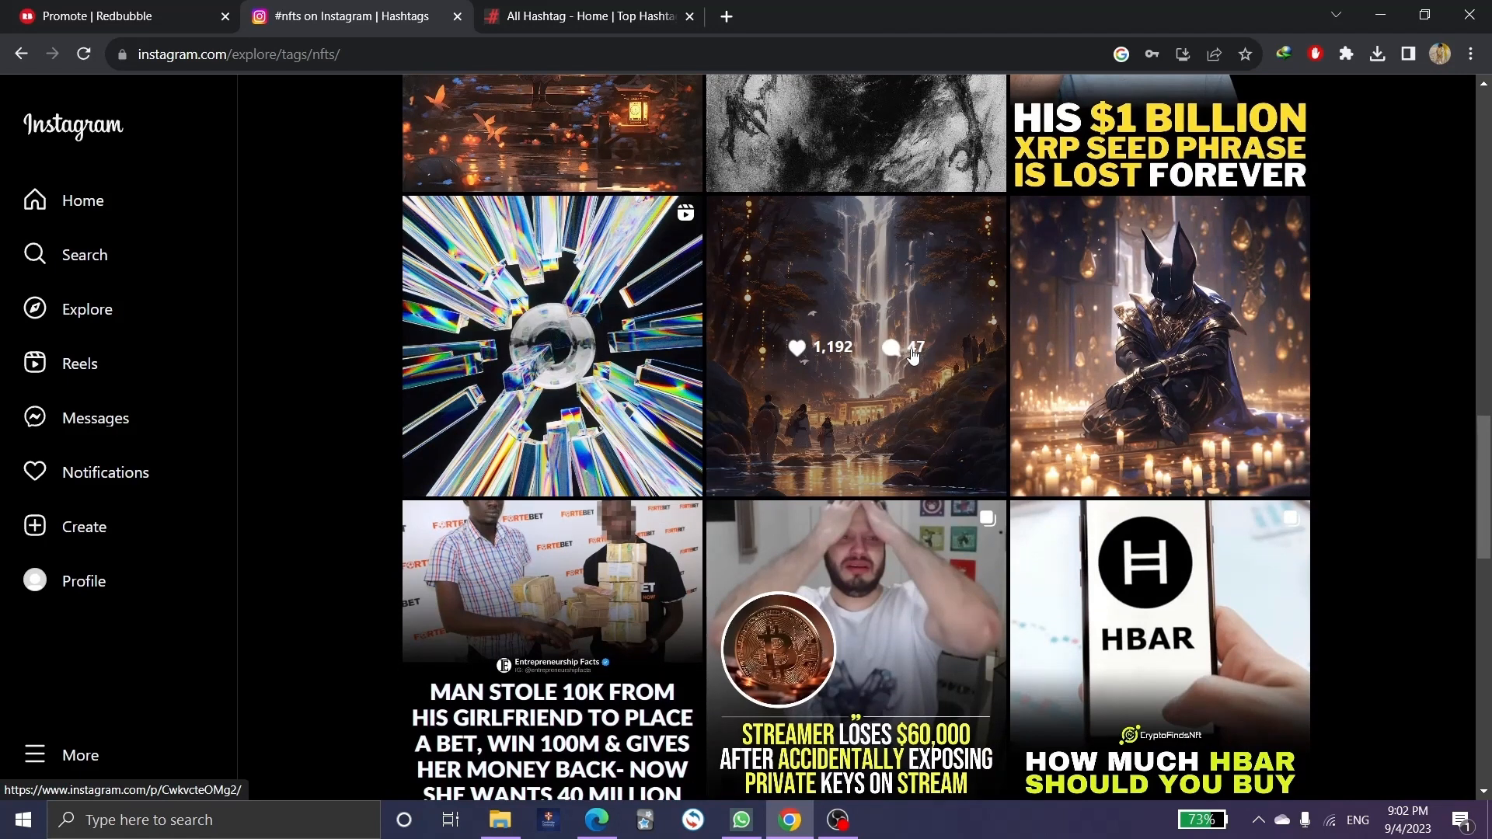
pyautogui.scroll(-4, 913, 356)
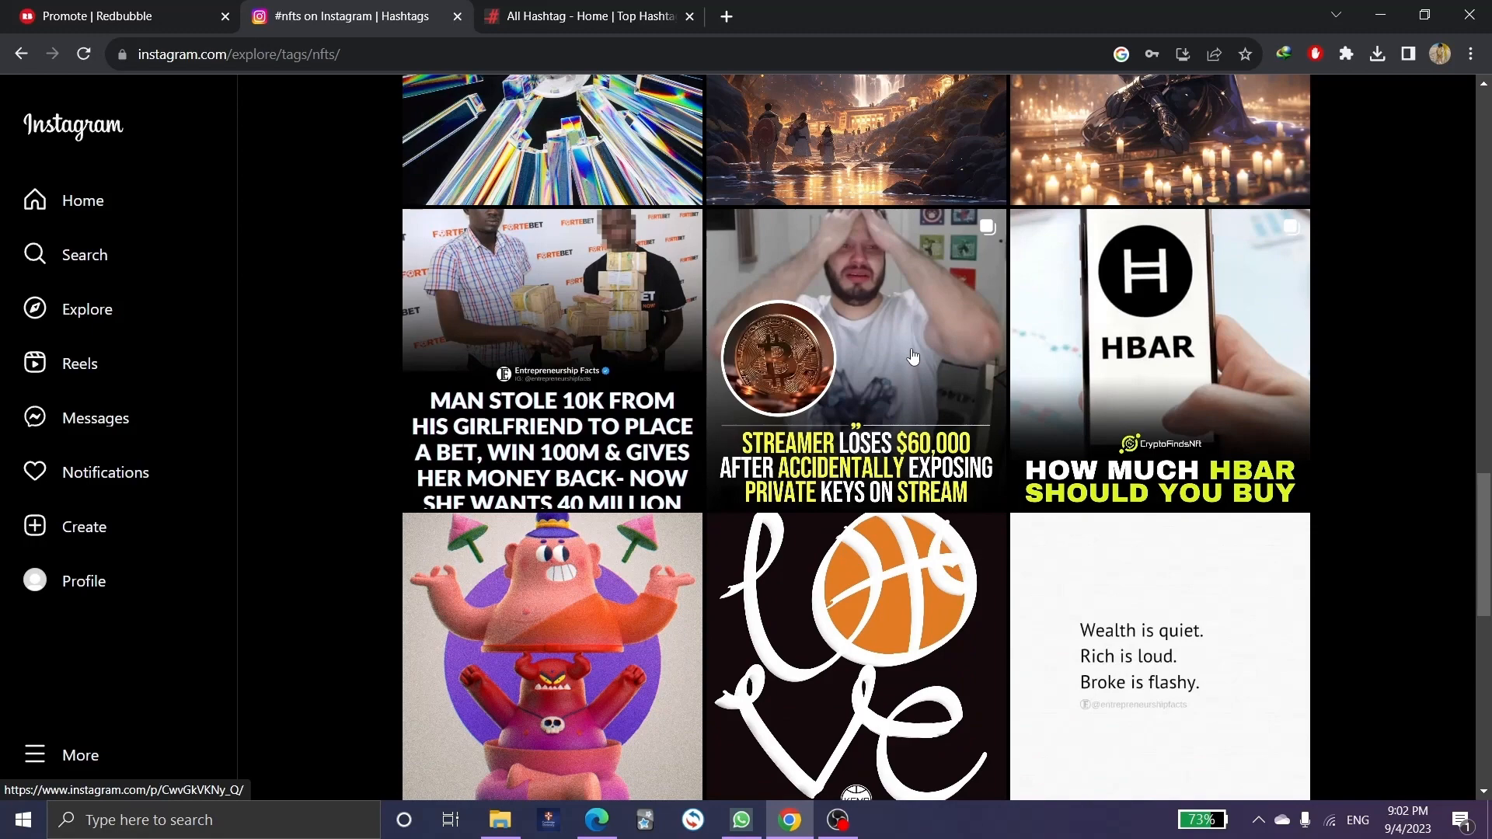
pyautogui.scroll(-3, 913, 356)
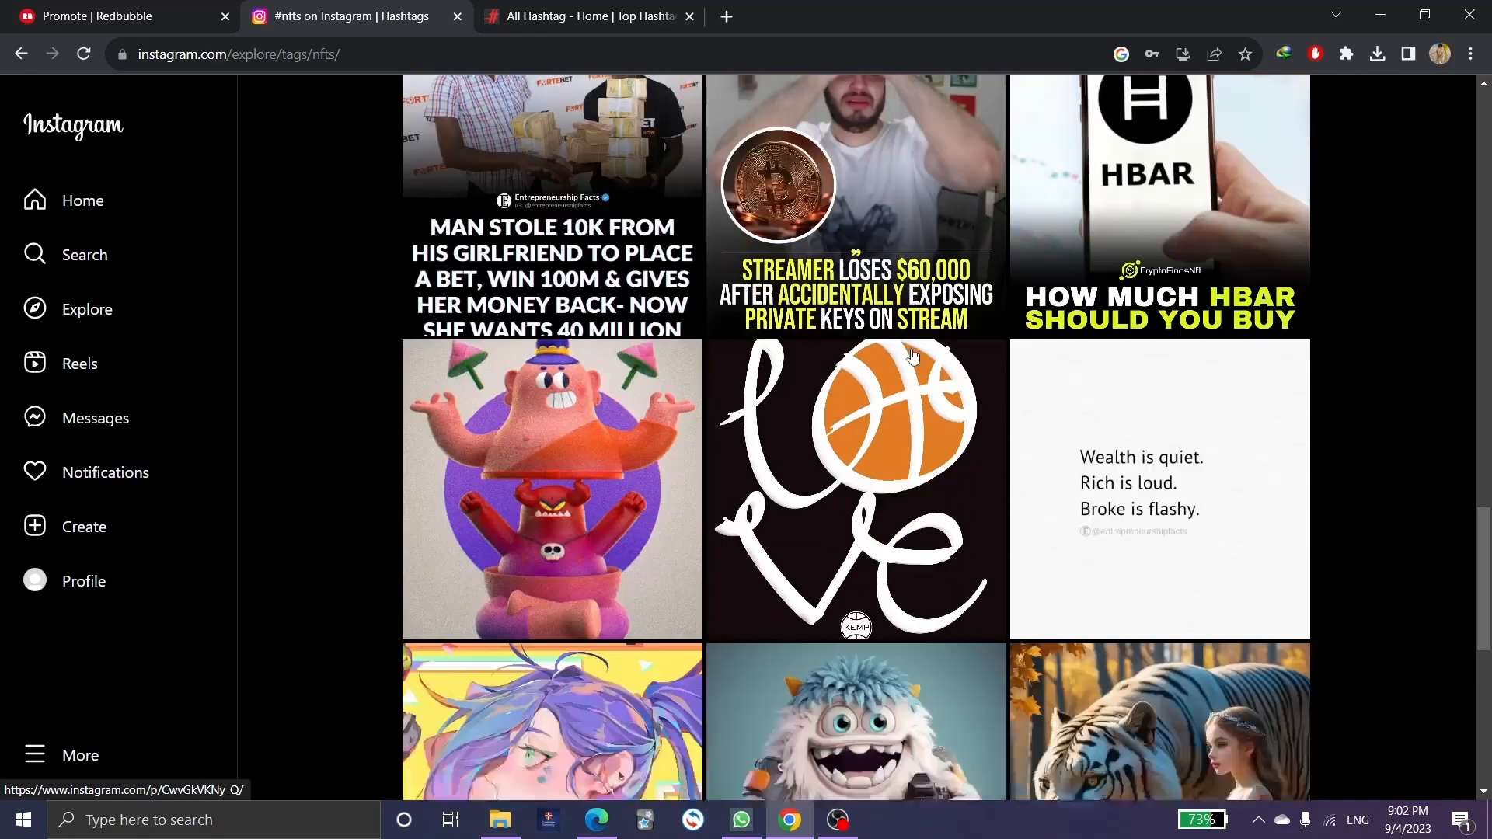
pyautogui.click(569, 5)
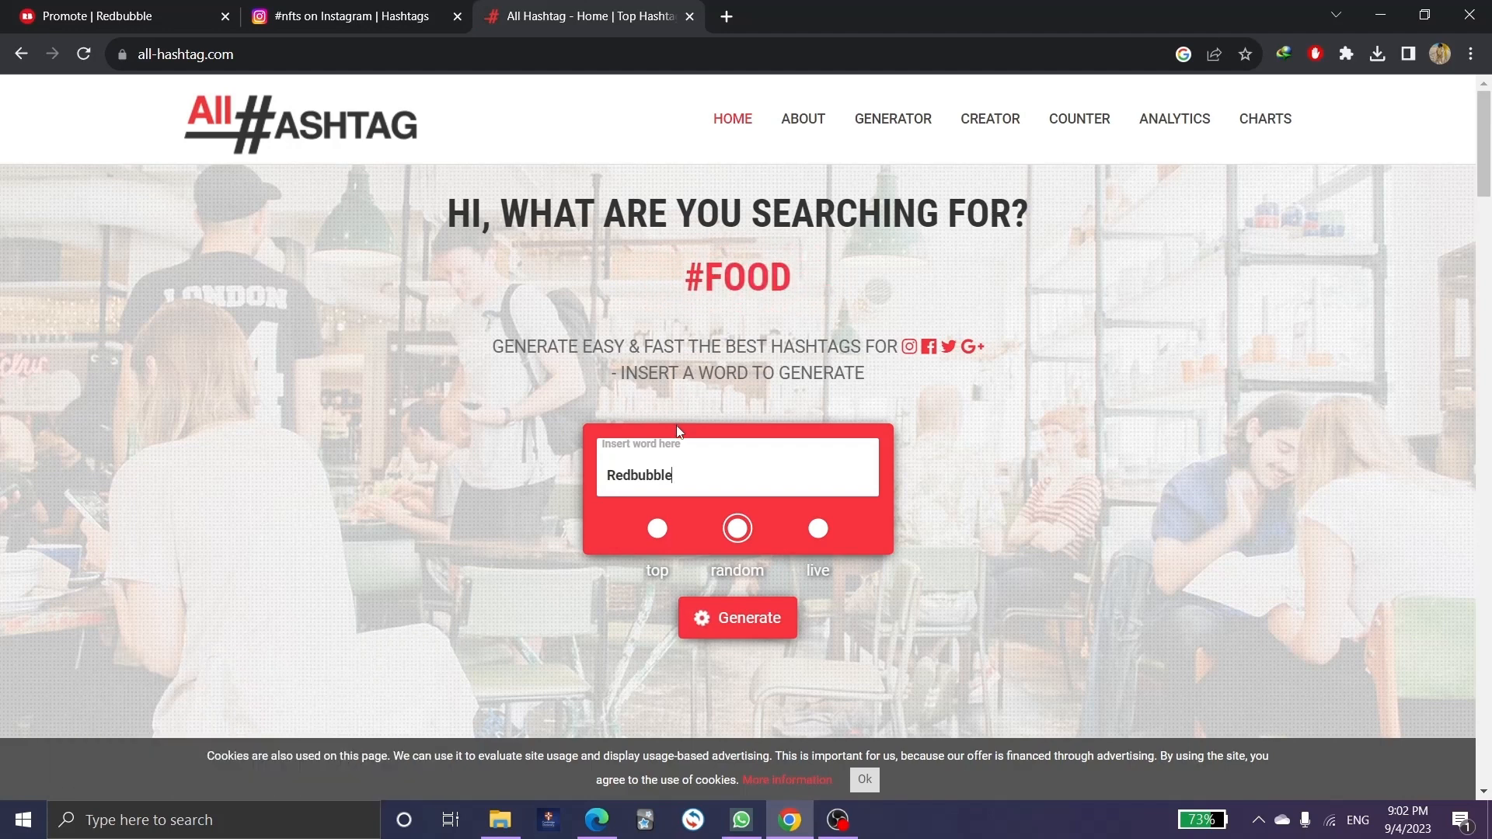
# Generate random hashtags for the keyword Redbubble in All Hashtag.
pyautogui.scroll(-1, 676, 429)
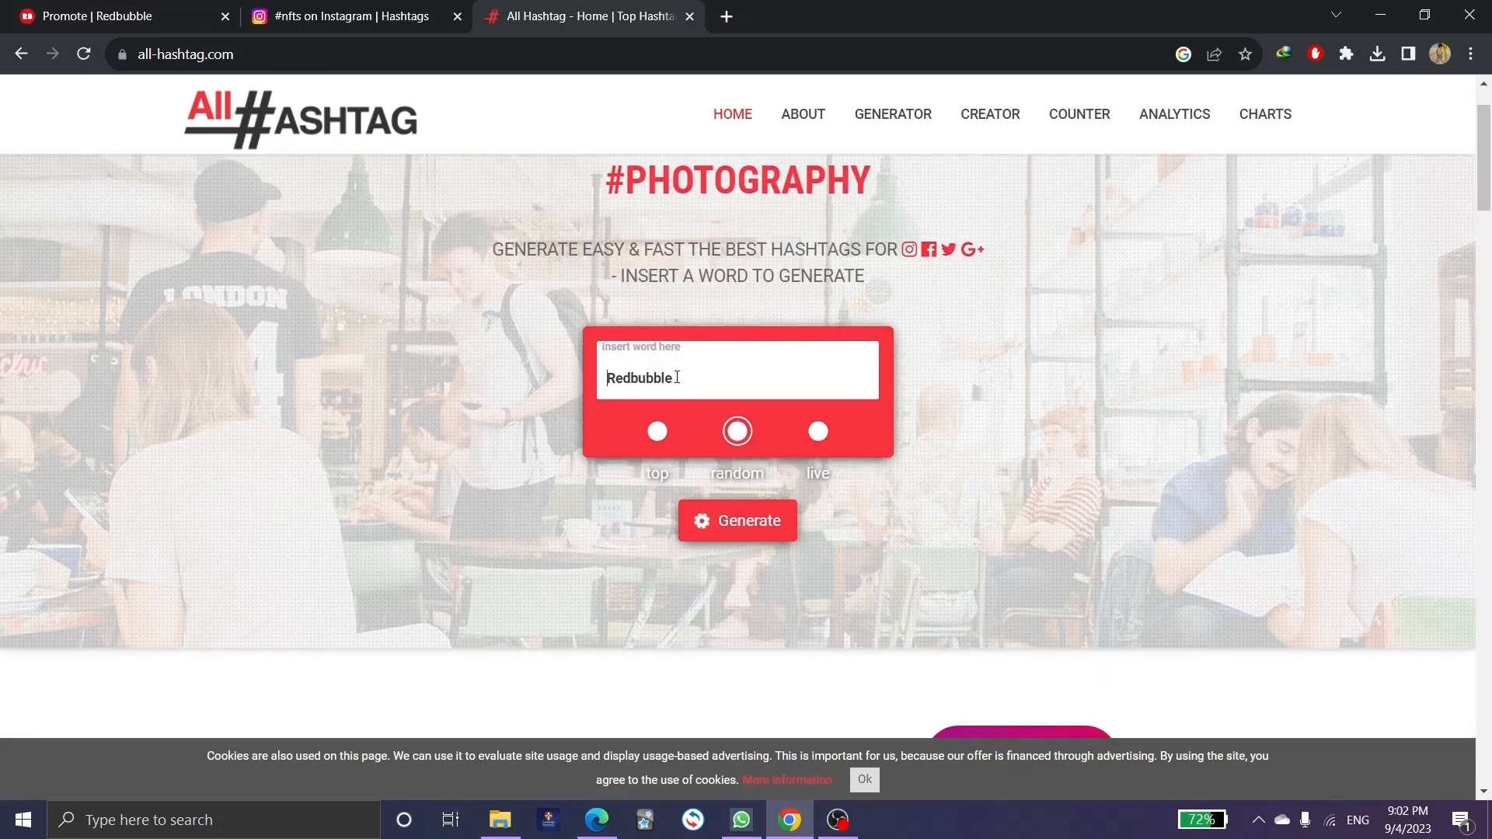
pyautogui.doubleClick(678, 378)
pyautogui.click(681, 378)
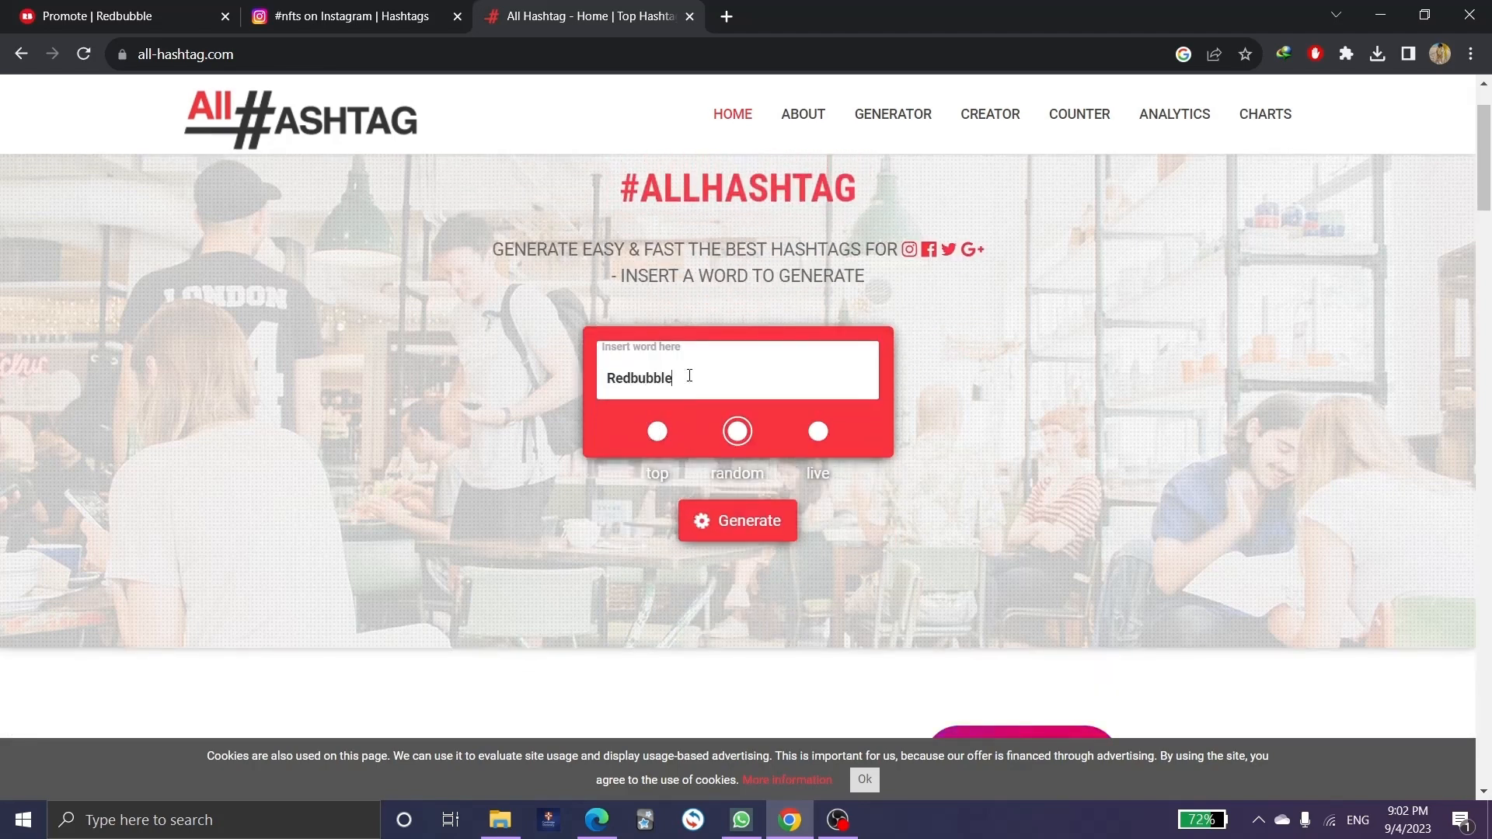
pyautogui.click(736, 522)
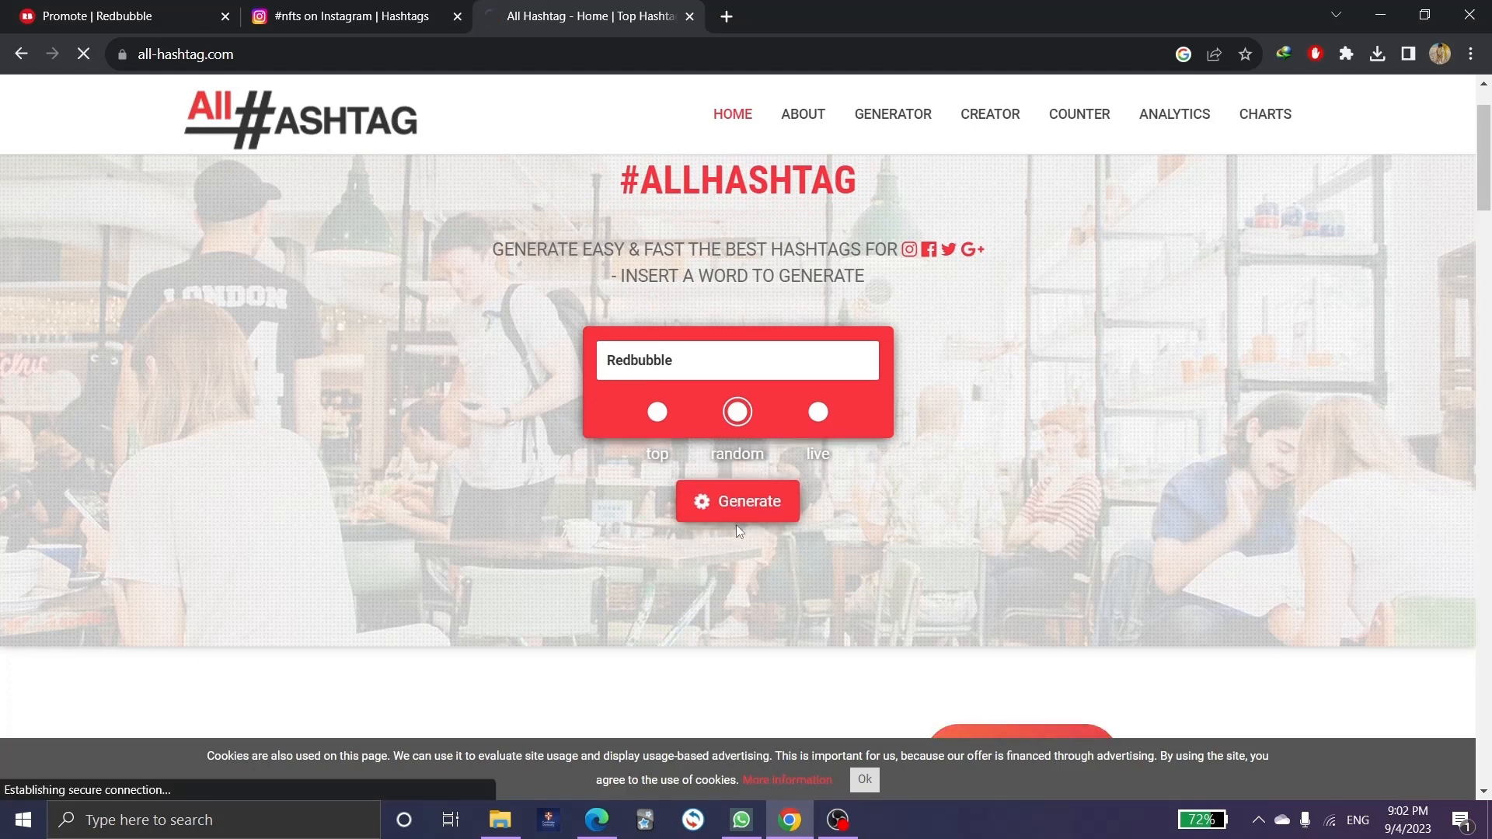
# Copy the 21 generated #redbubble hashtags and go back to Instagram's #nfts page.
pyautogui.scroll(-3, 477, 468)
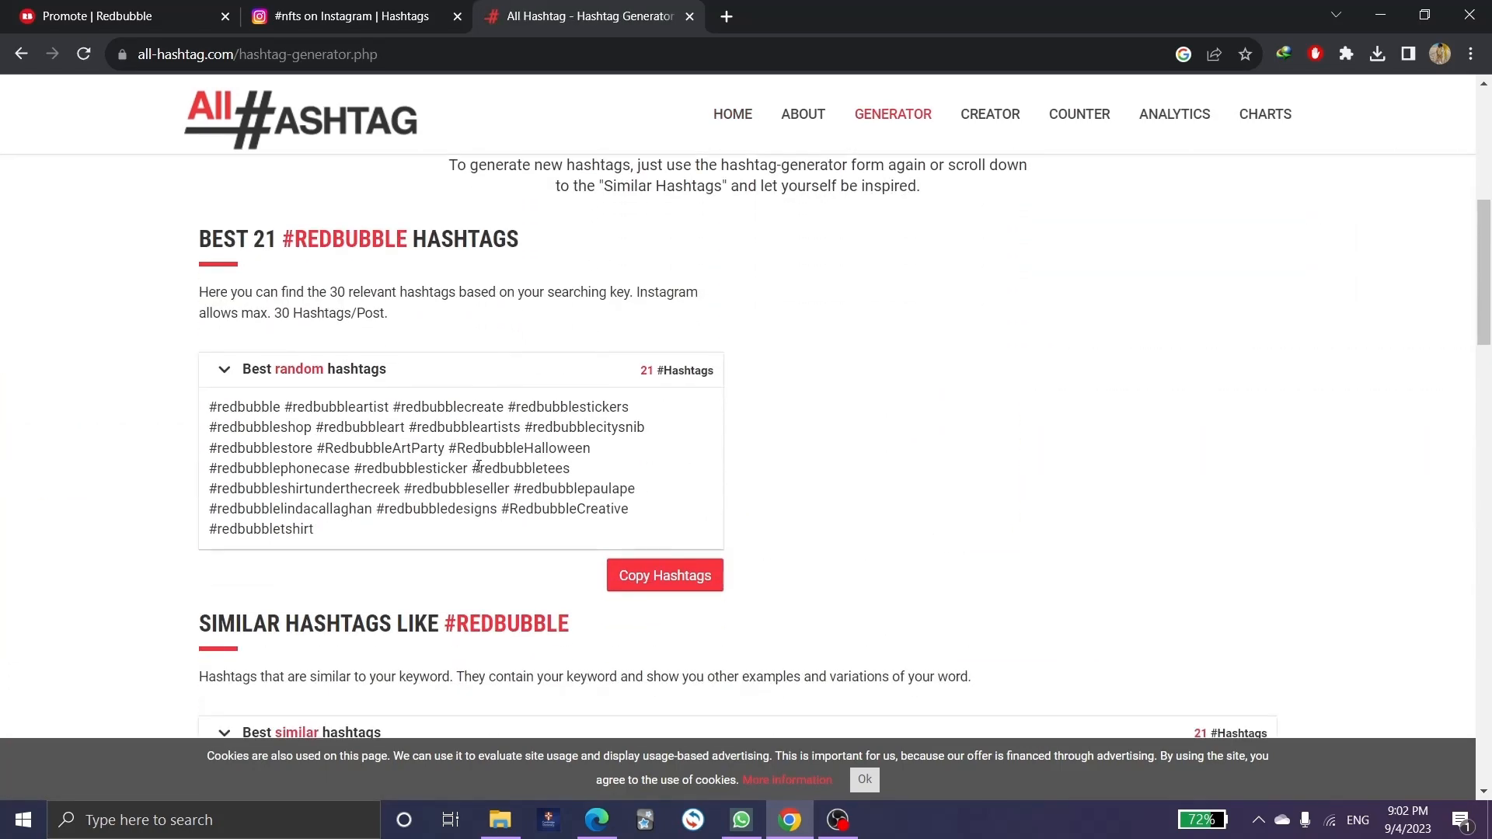
pyautogui.moveTo(197, 242); pyautogui.dragTo(536, 245)
pyautogui.click(536, 245)
pyautogui.moveTo(209, 410); pyautogui.dragTo(632, 531)
pyautogui.click(684, 575)
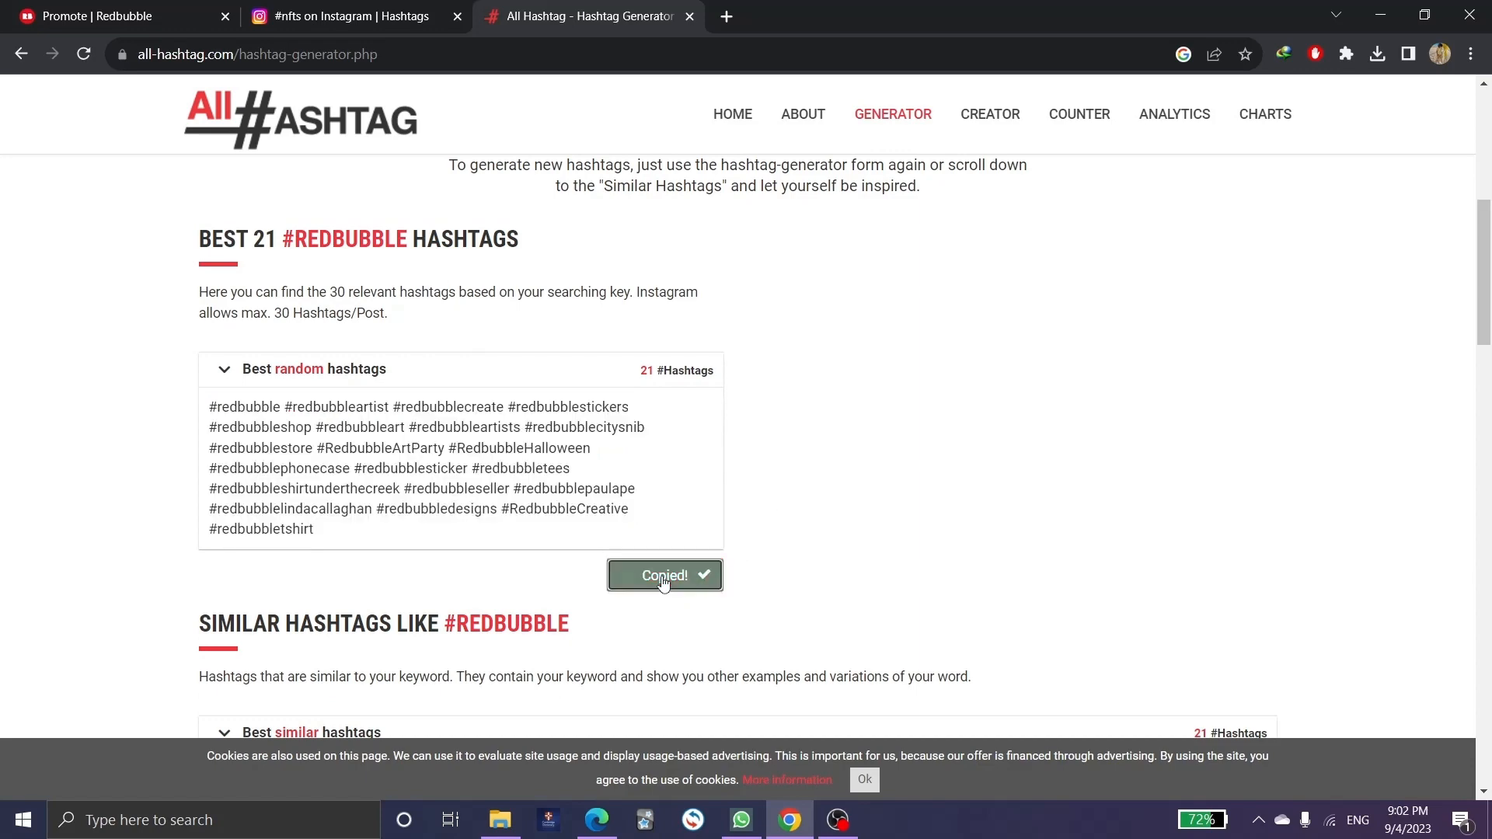
pyautogui.click(370, 10)
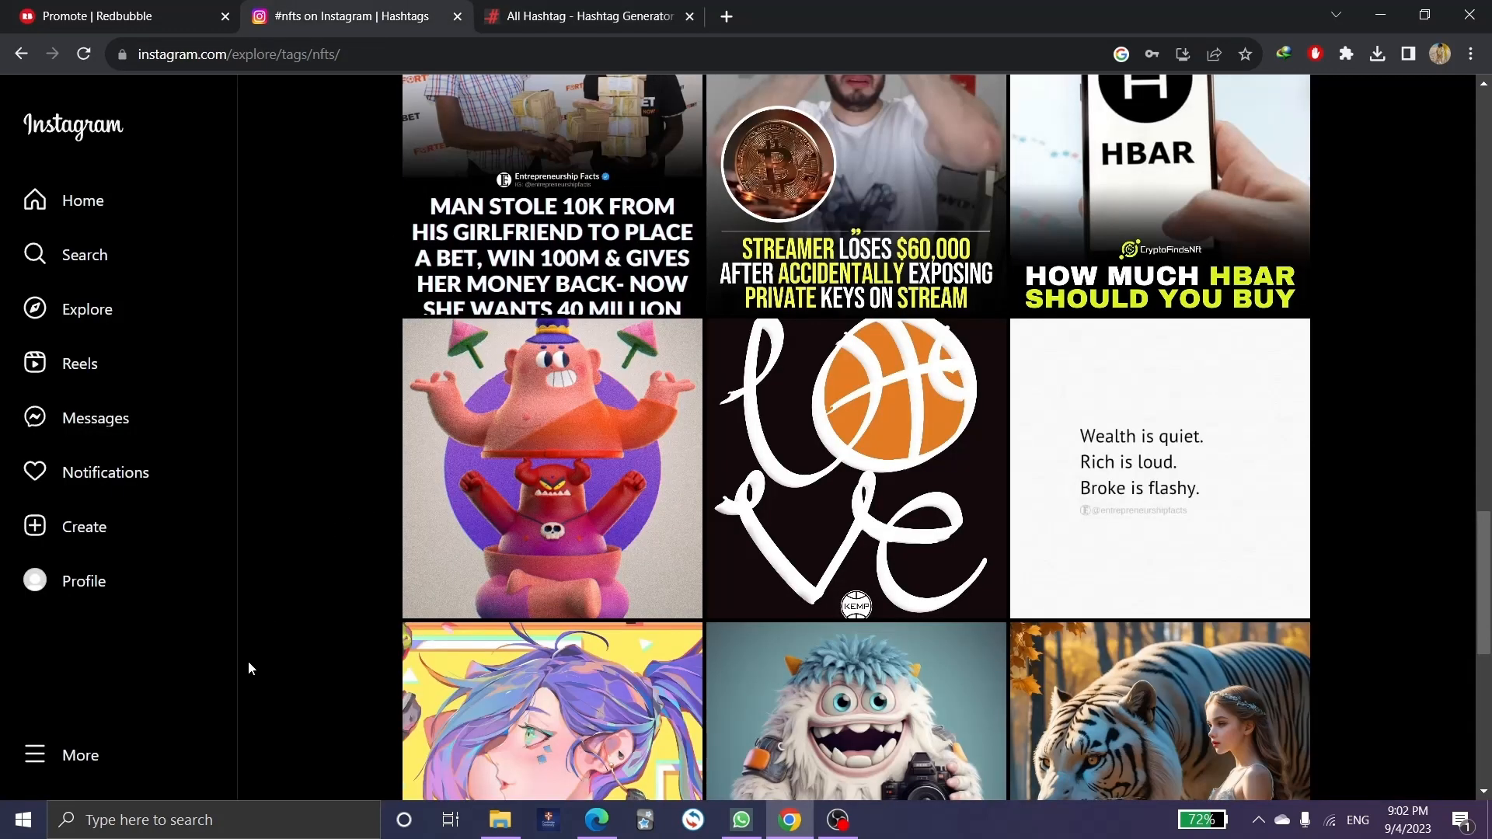
# Start a new Instagram post, leaving the file picker closed without selecting anything.
pyautogui.click(89, 533)
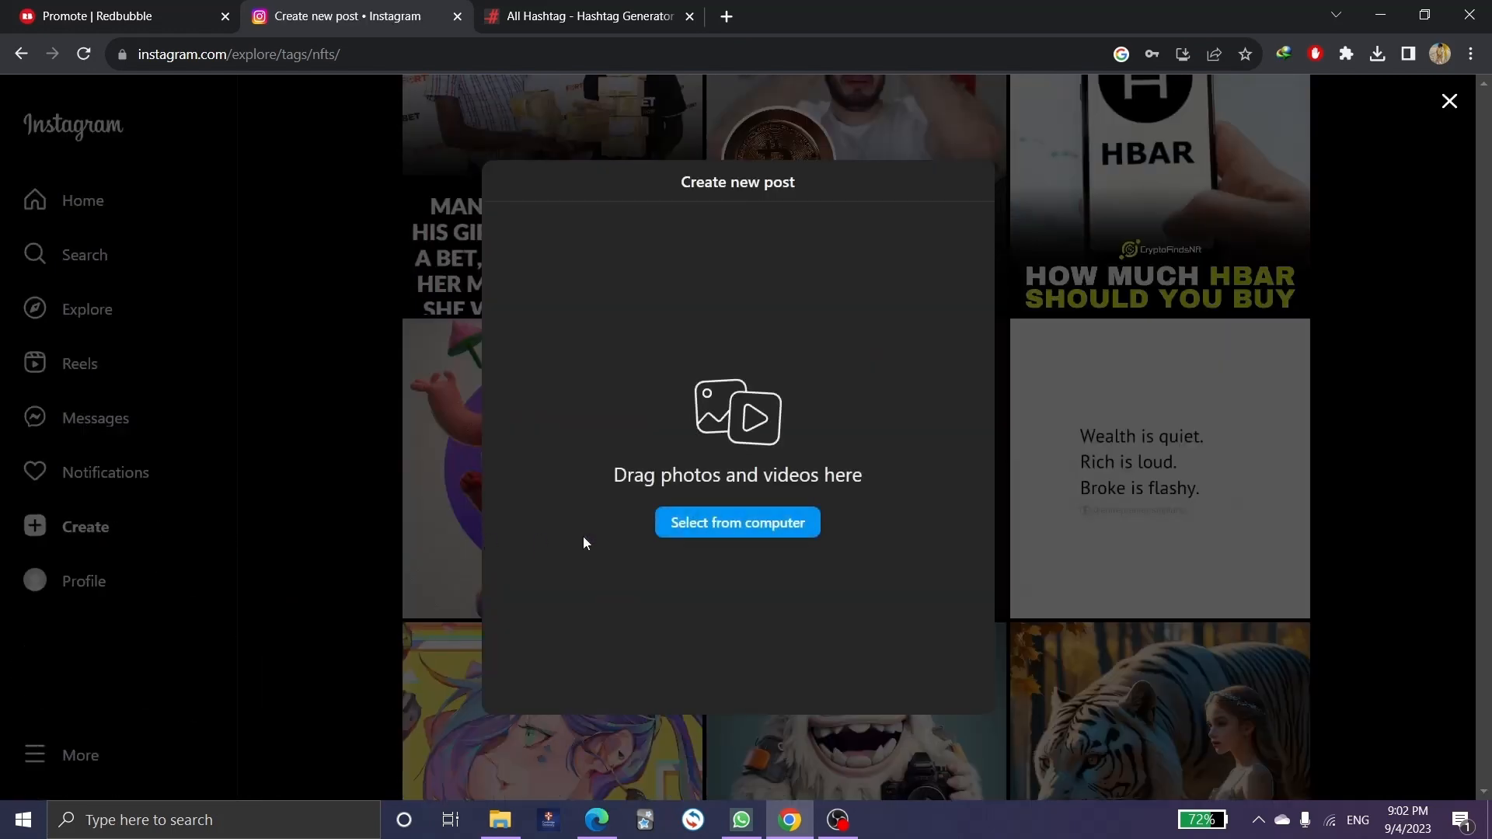
pyautogui.click(688, 529)
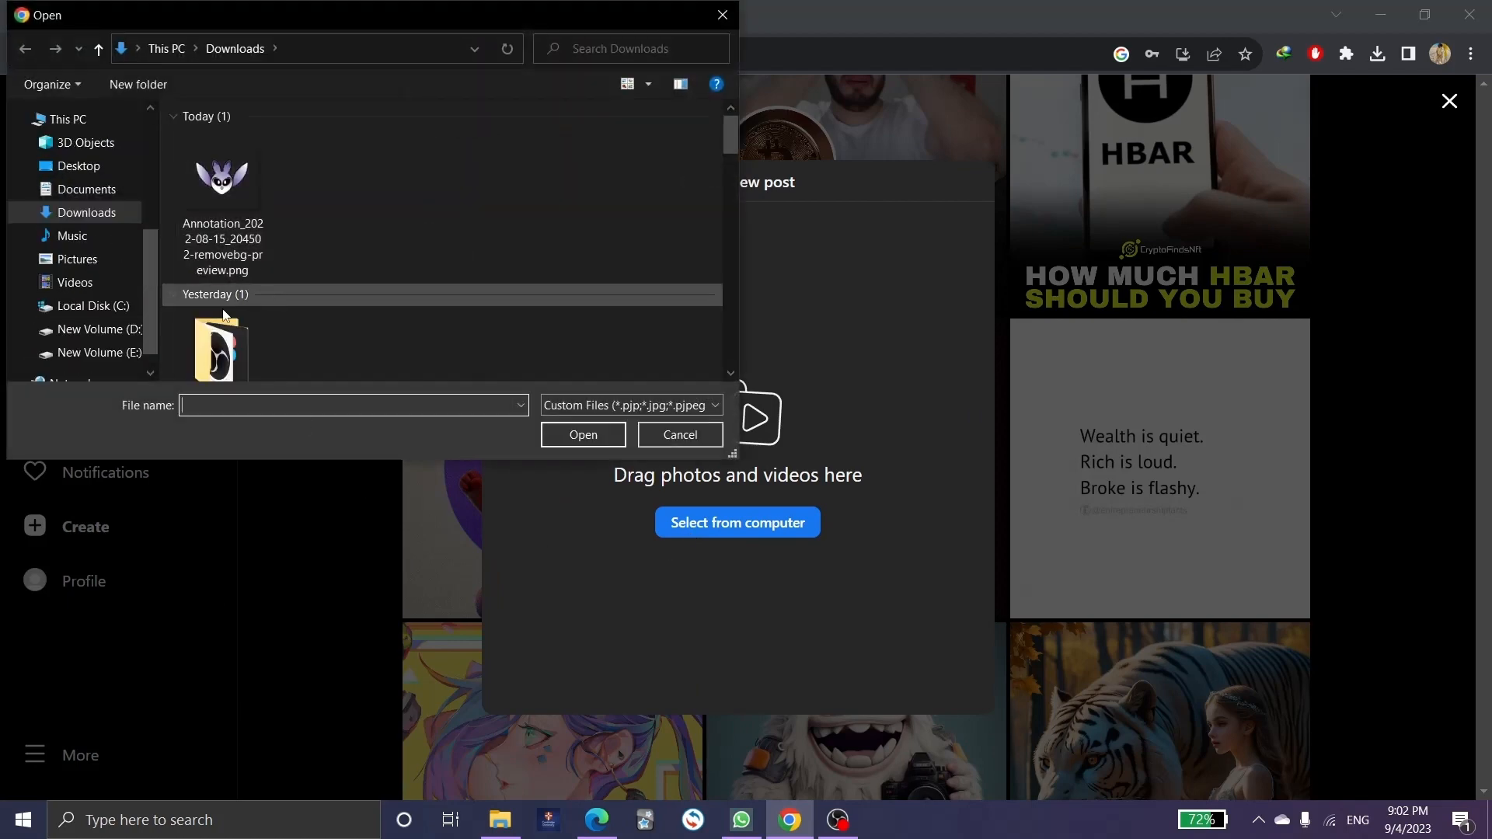
pyautogui.click(722, 15)
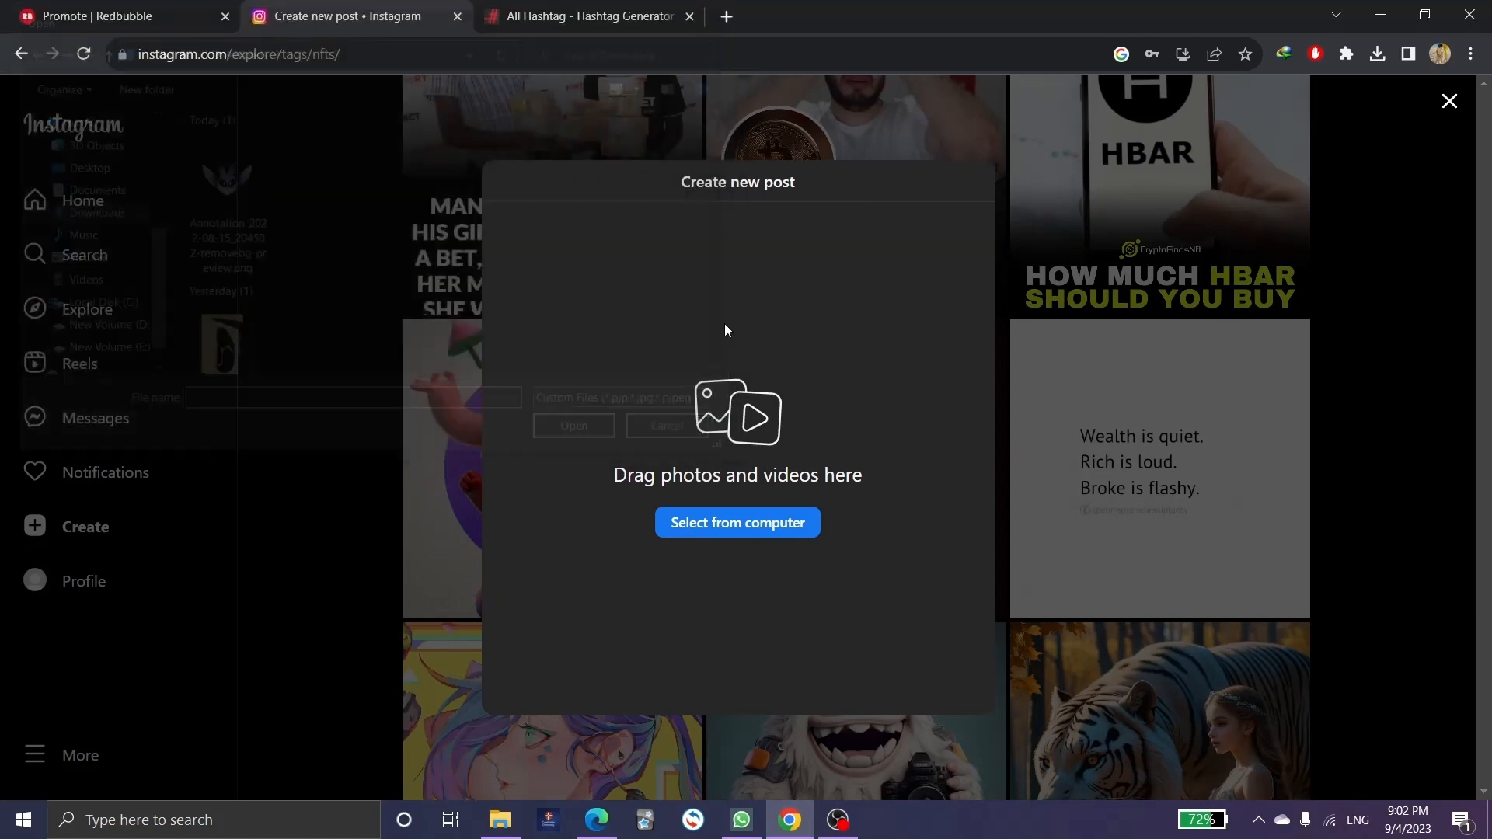
# On the Redbubble promote page, save the Mouse Pad mockup image to the computer.
pyautogui.click(113, 17)
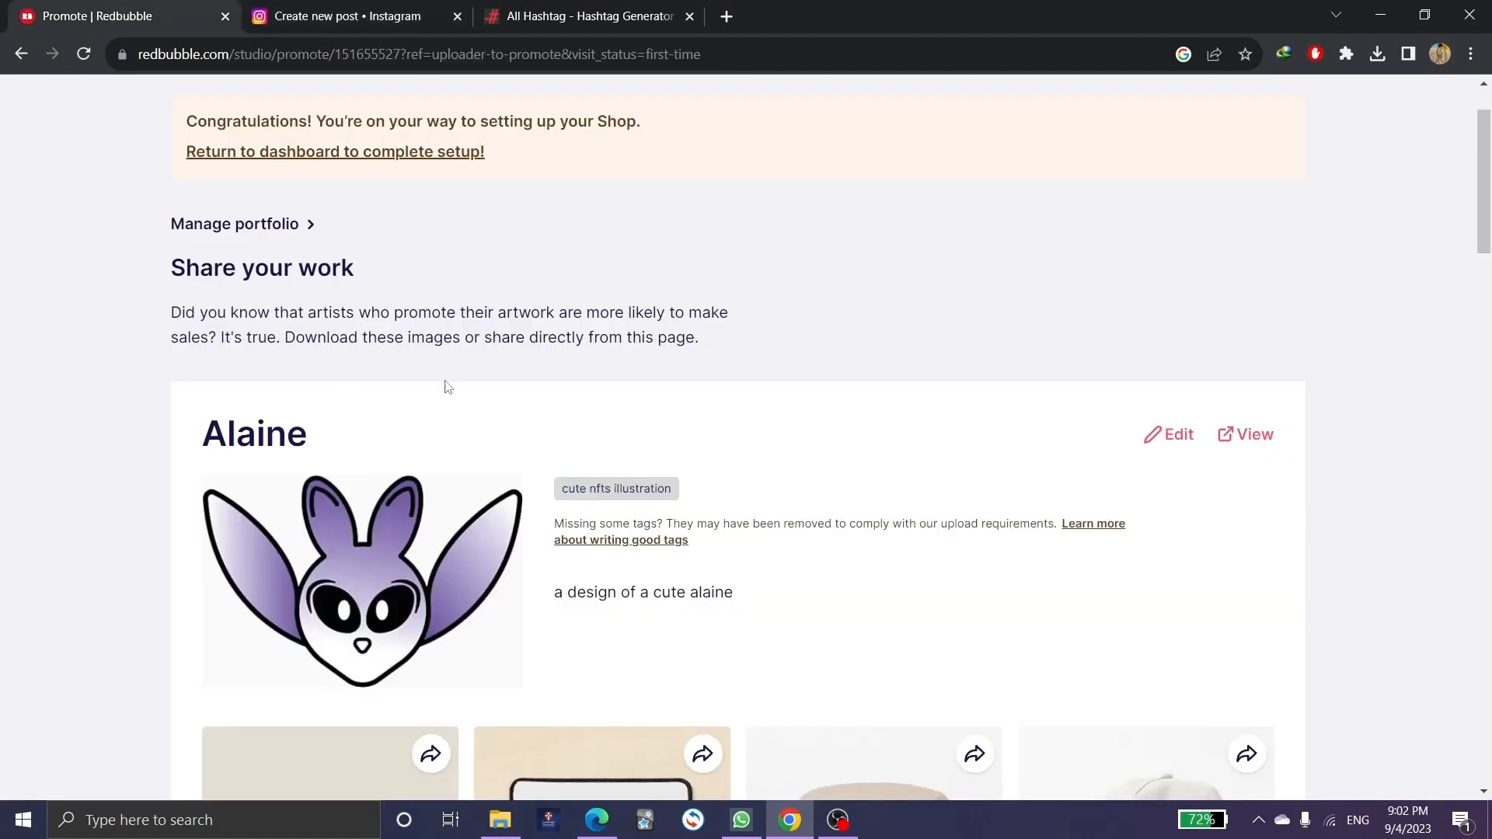
pyautogui.scroll(-6, 447, 386)
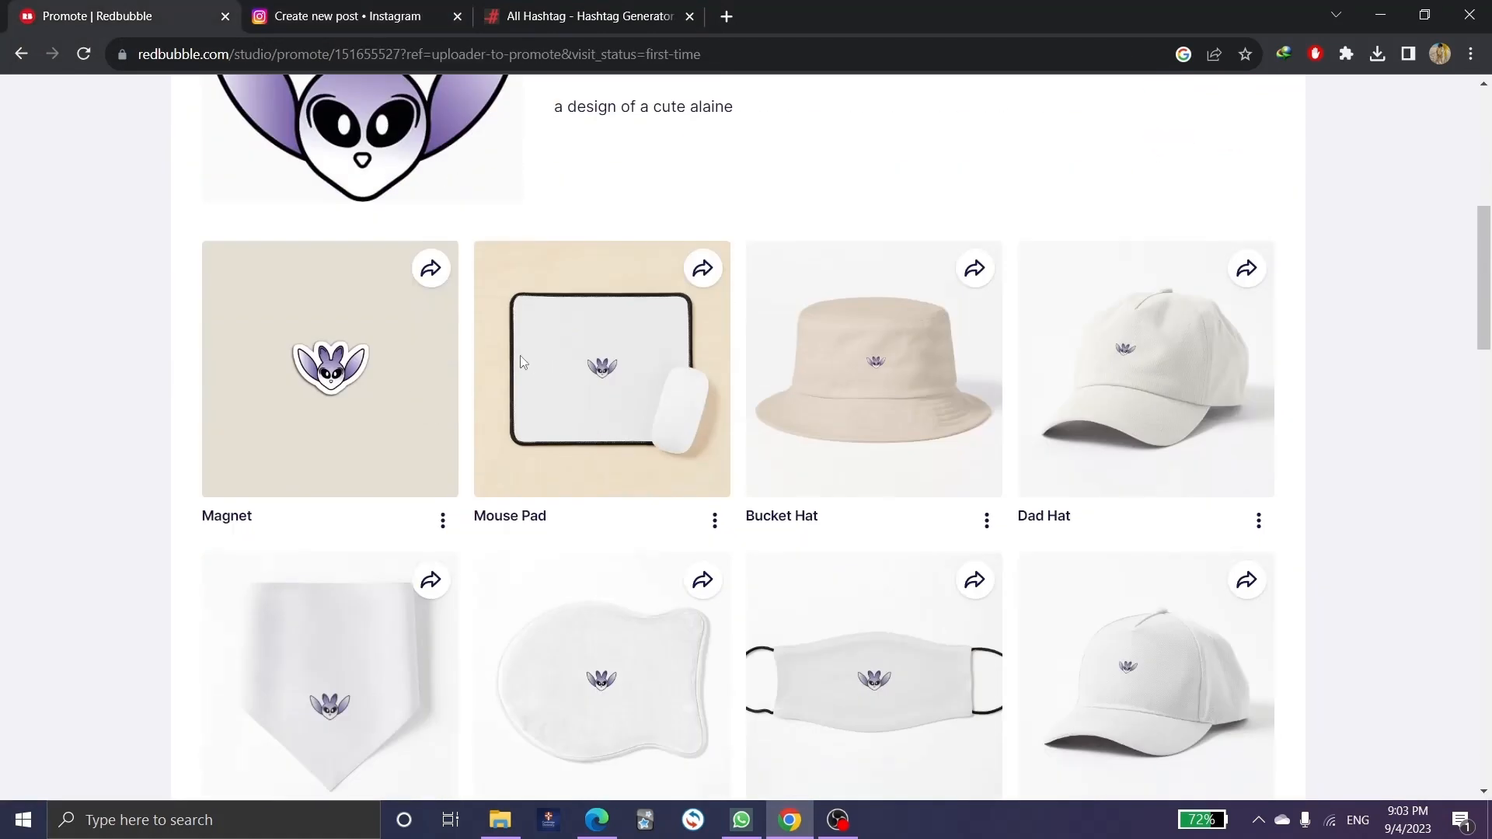
pyautogui.click(432, 270)
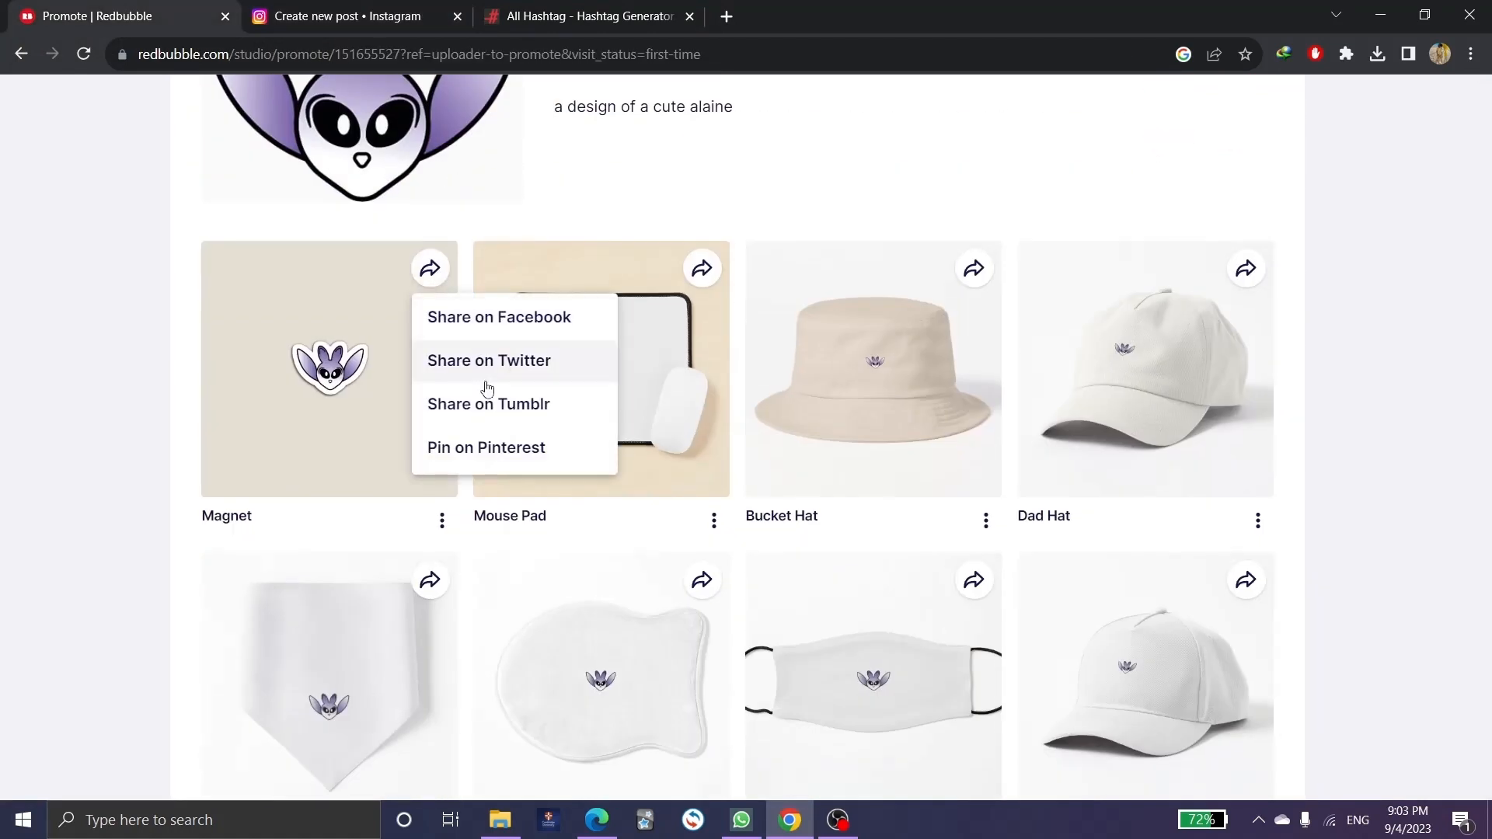
pyautogui.click(533, 266)
pyautogui.rightClick(370, 365)
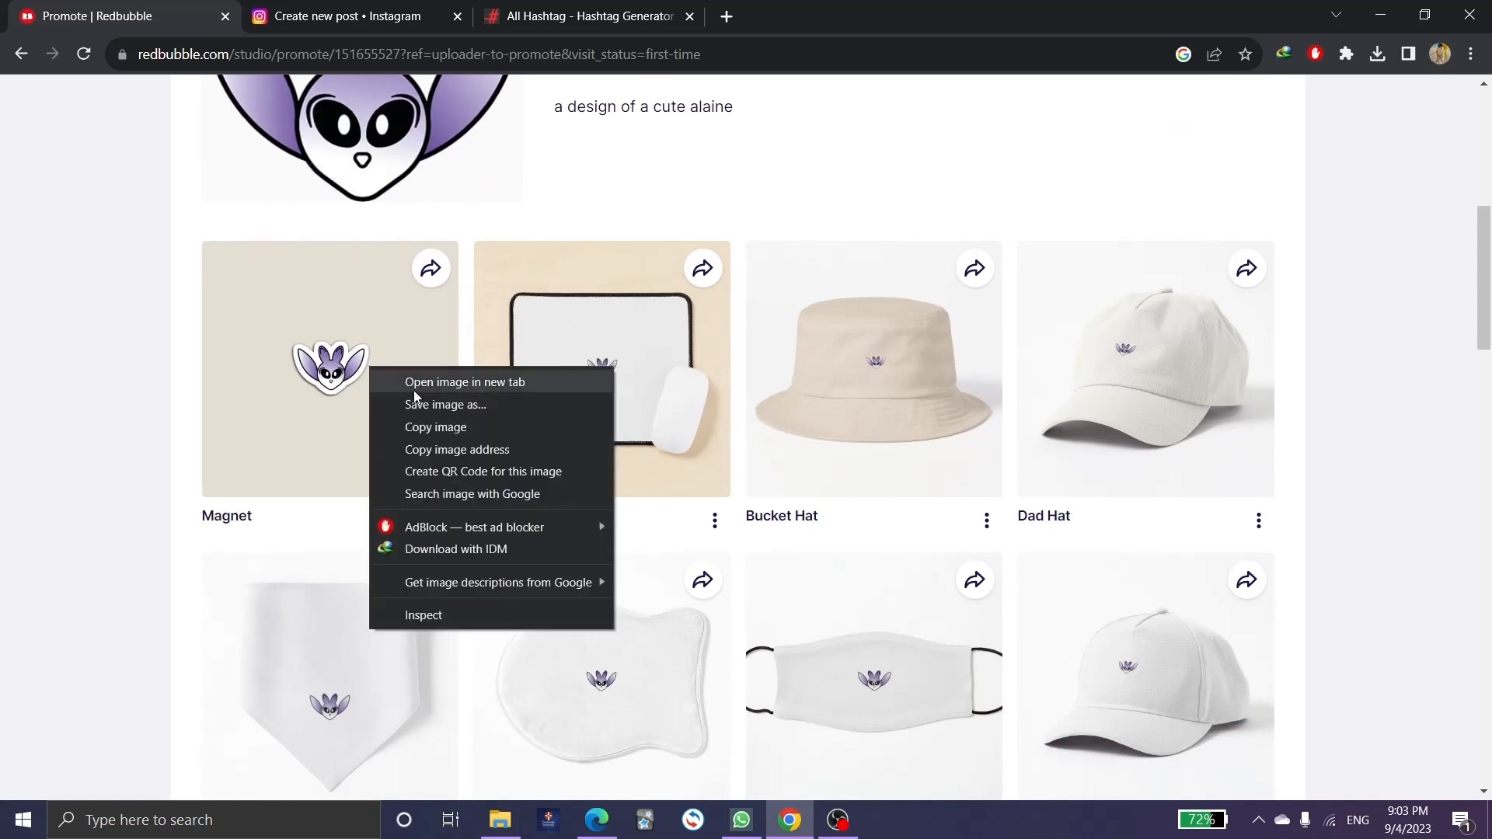
pyautogui.rightClick(665, 327)
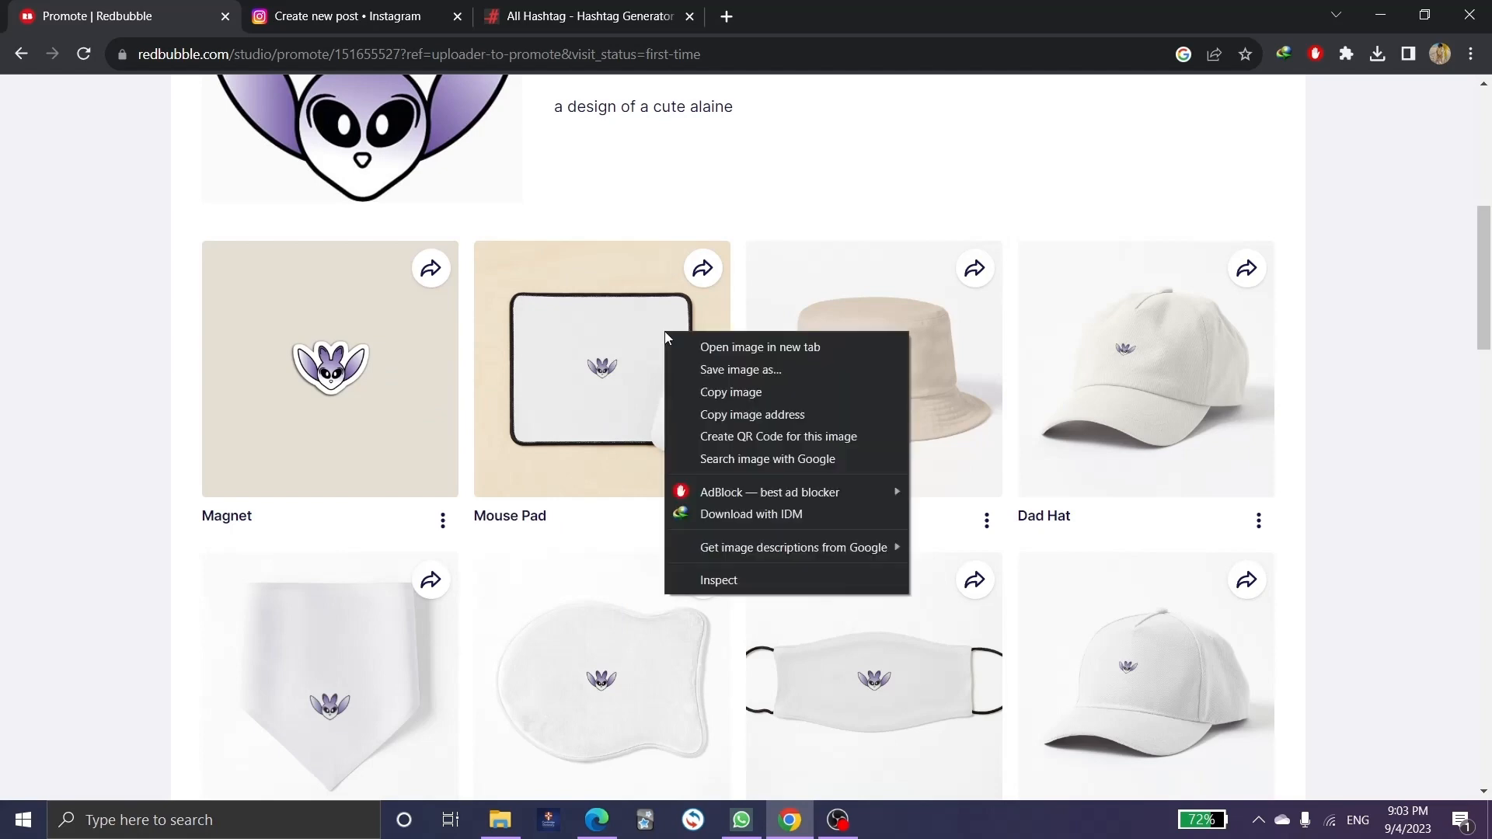
pyautogui.click(738, 372)
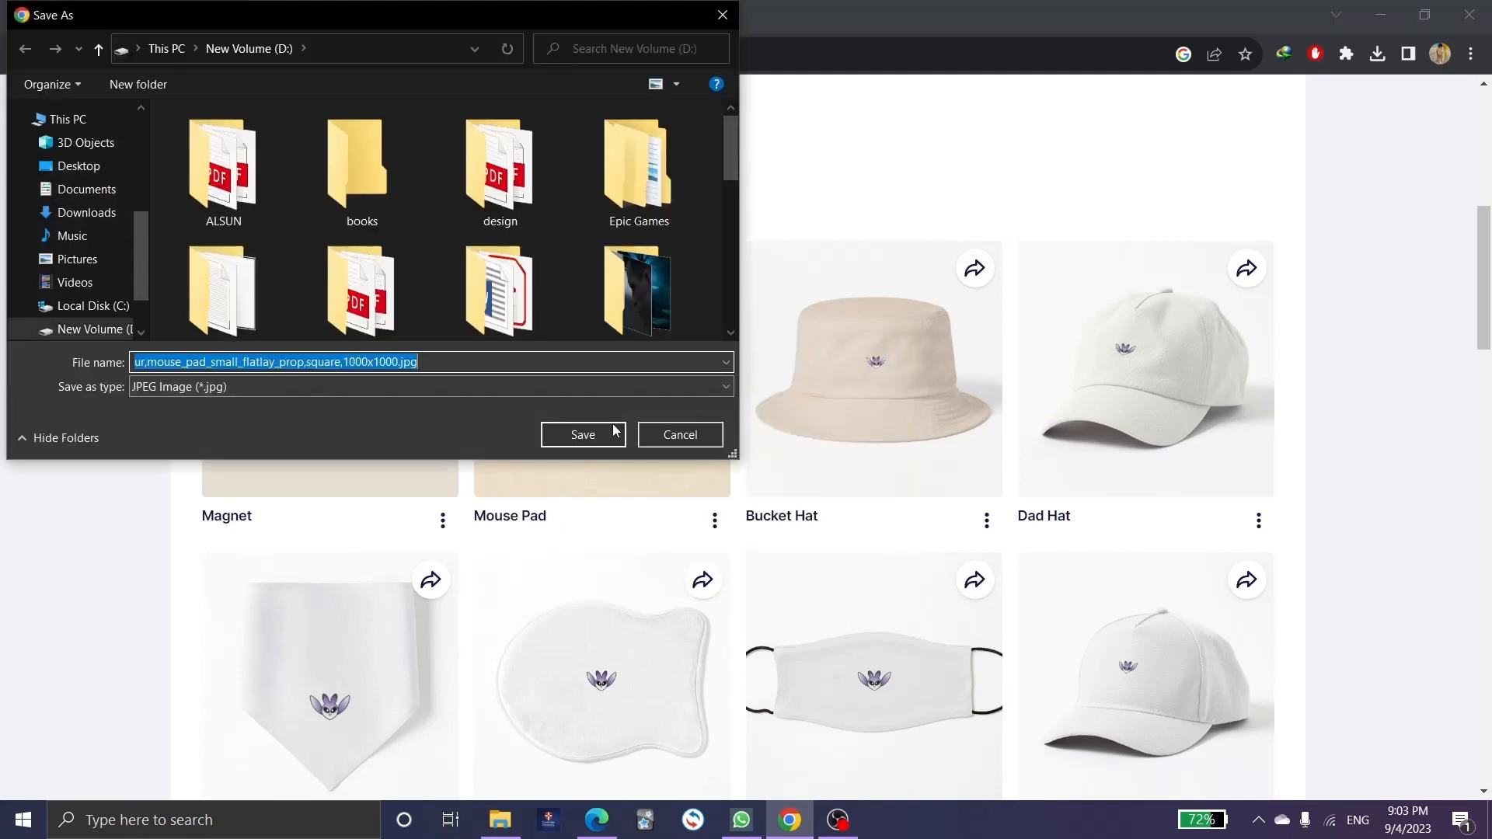
pyautogui.click(583, 435)
# Save the Kids Mask and Baseball Cap mockup images as well, then return to Instagram.
pyautogui.scroll(-3, 855, 407)
pyautogui.rightClick(876, 393)
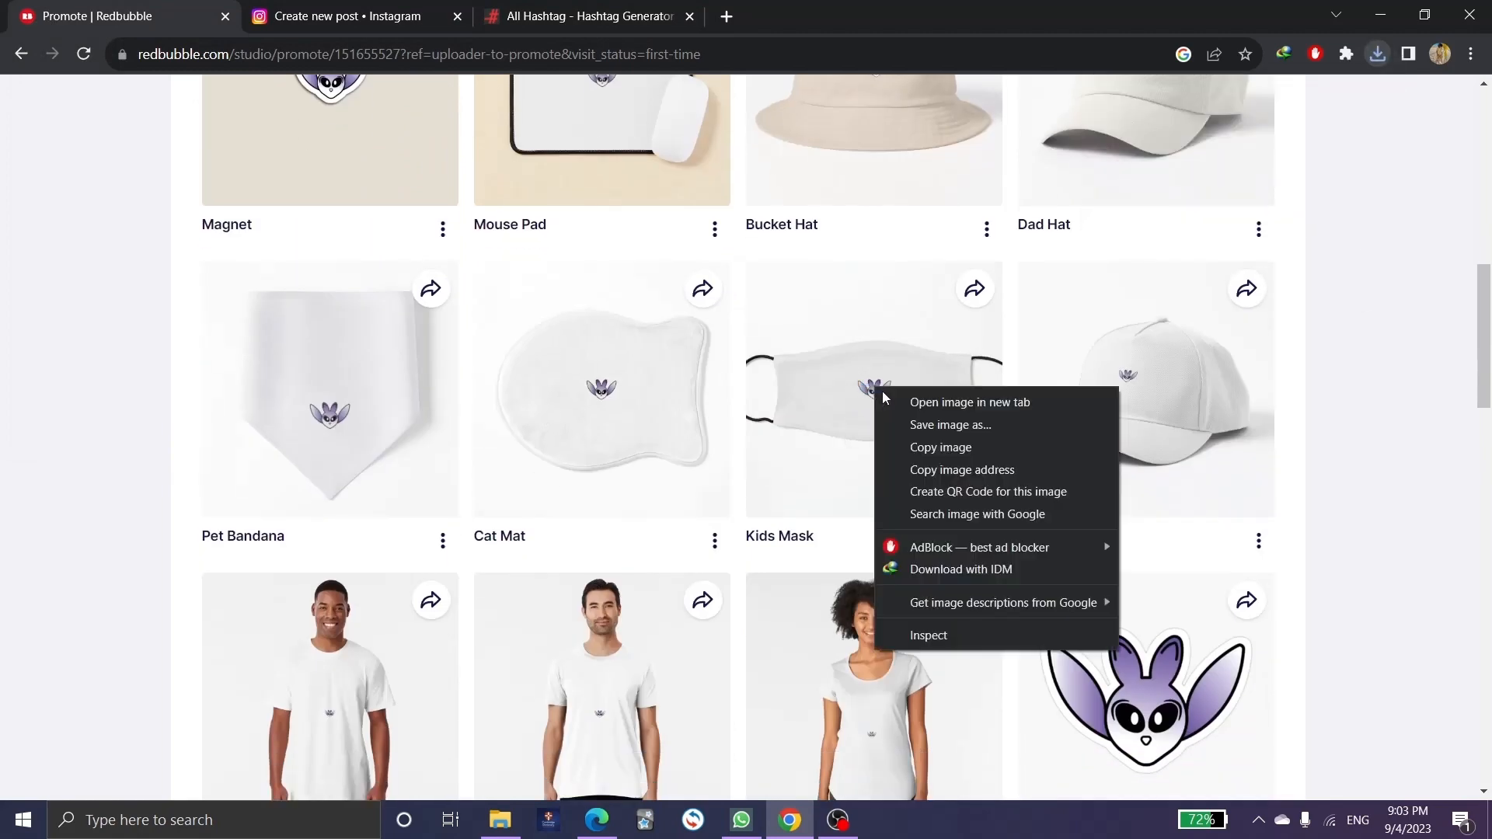
pyautogui.click(964, 427)
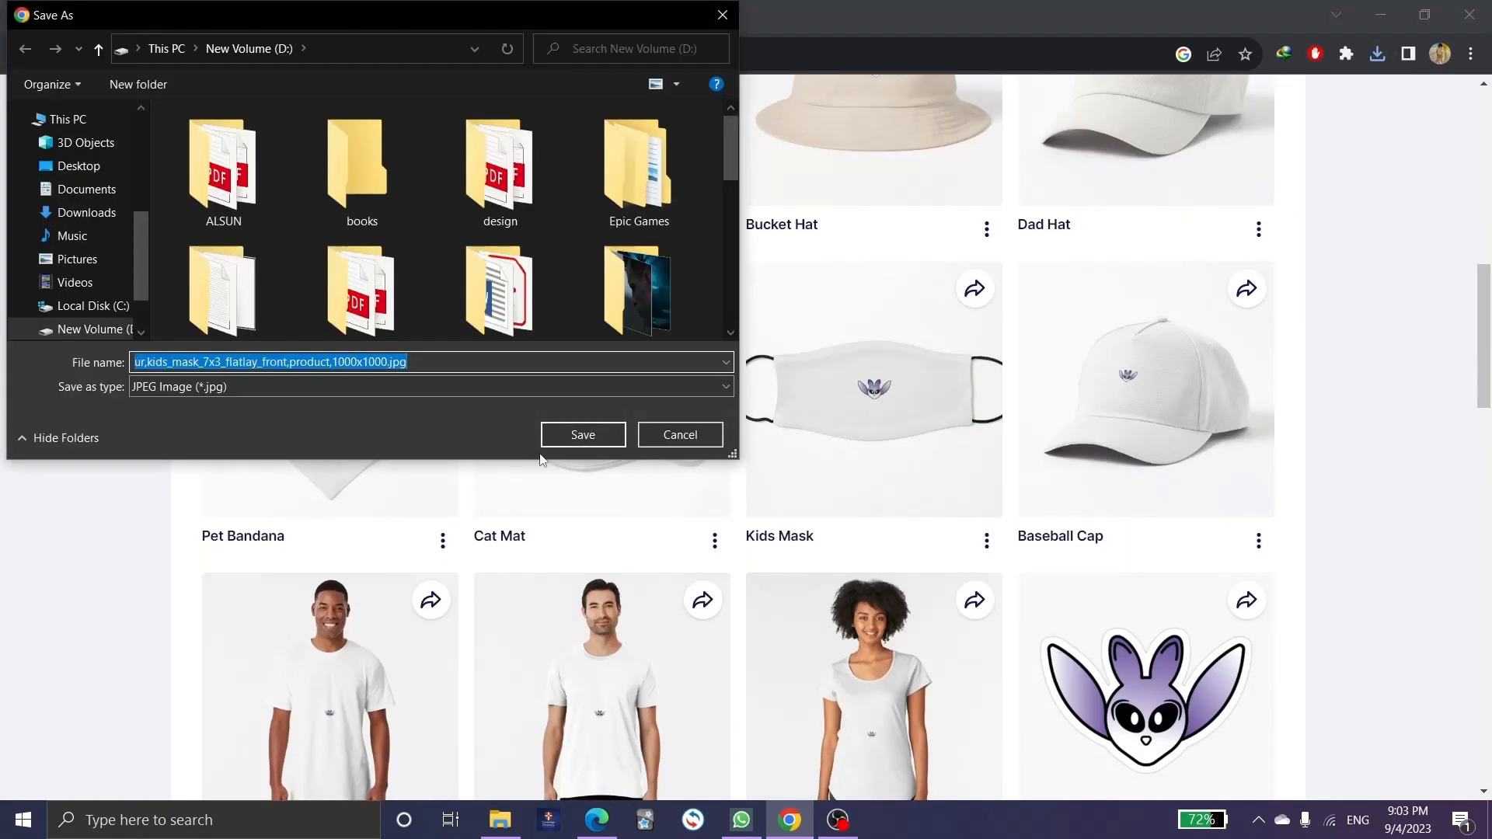
pyautogui.click(583, 435)
pyautogui.scroll(-4, 812, 394)
pyautogui.scroll(3, 812, 400)
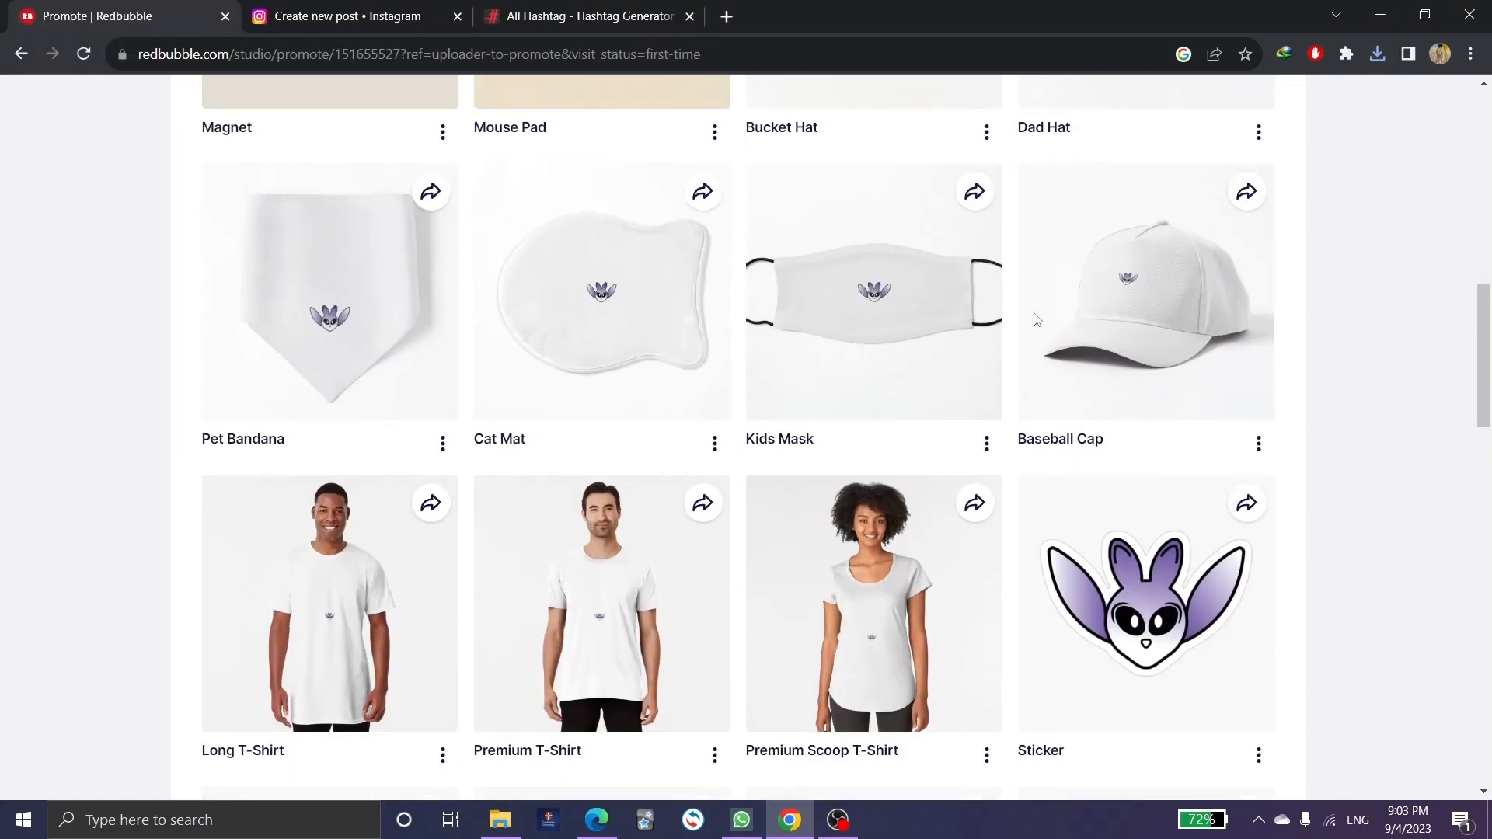
pyautogui.rightClick(1140, 284)
pyautogui.click(1223, 340)
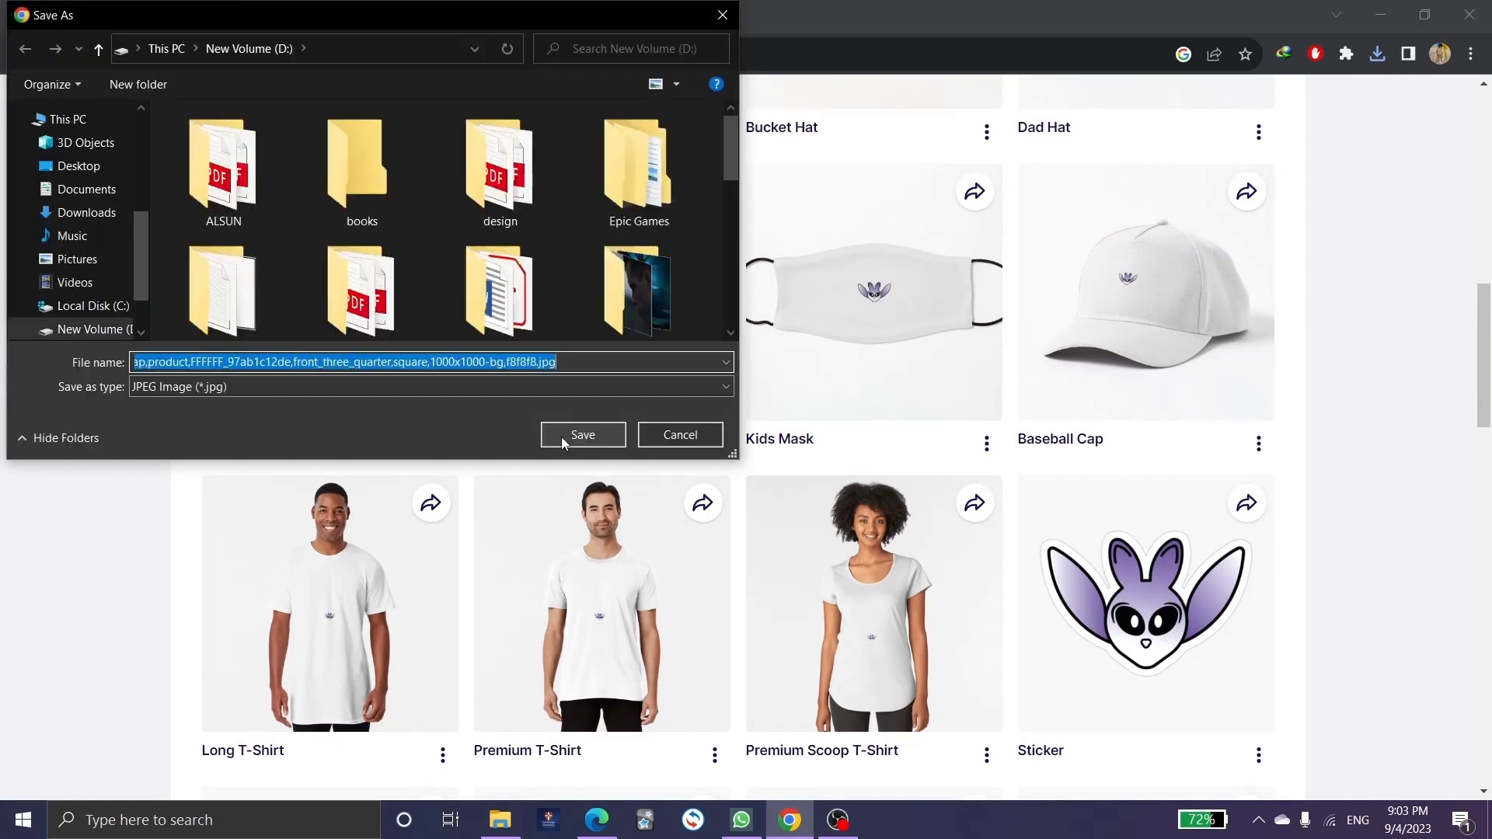
pyautogui.click(574, 429)
pyautogui.click(321, 11)
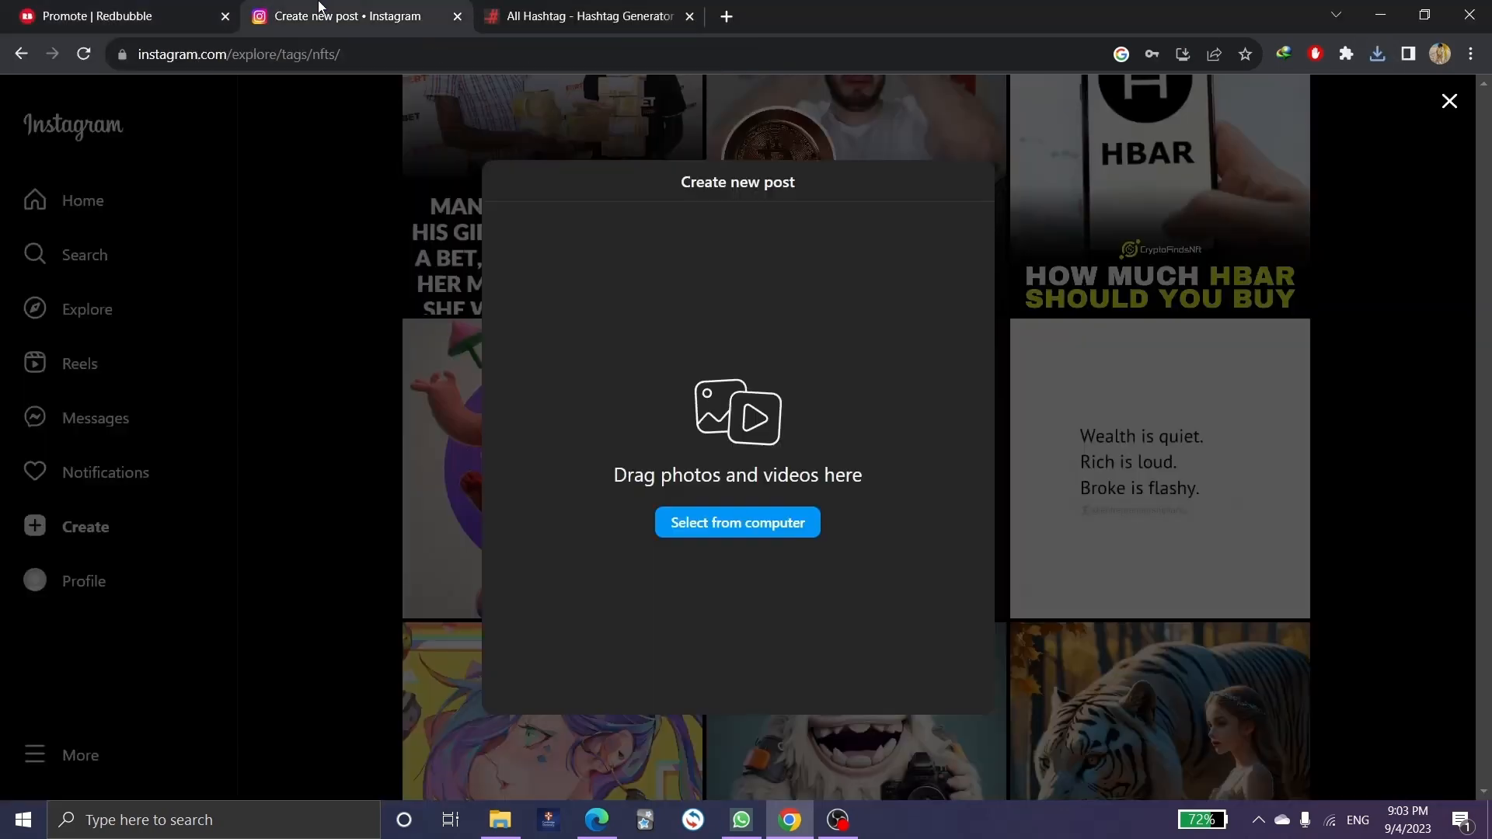
# Load the mouse pad, cap and mask mockups as a carousel, preview them, and skip cropping and filters.
pyautogui.click(717, 524)
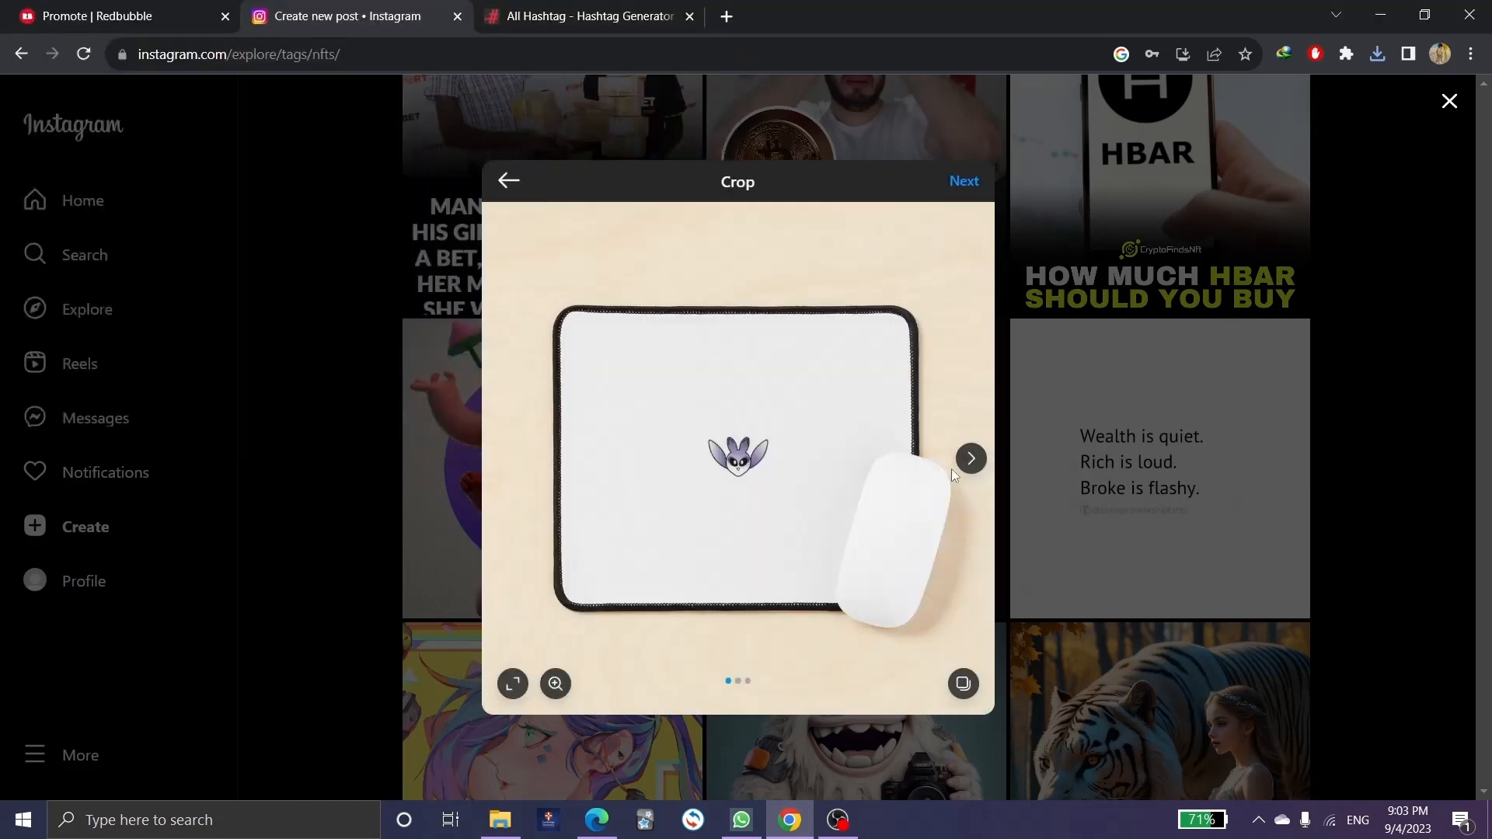
pyautogui.click(971, 458)
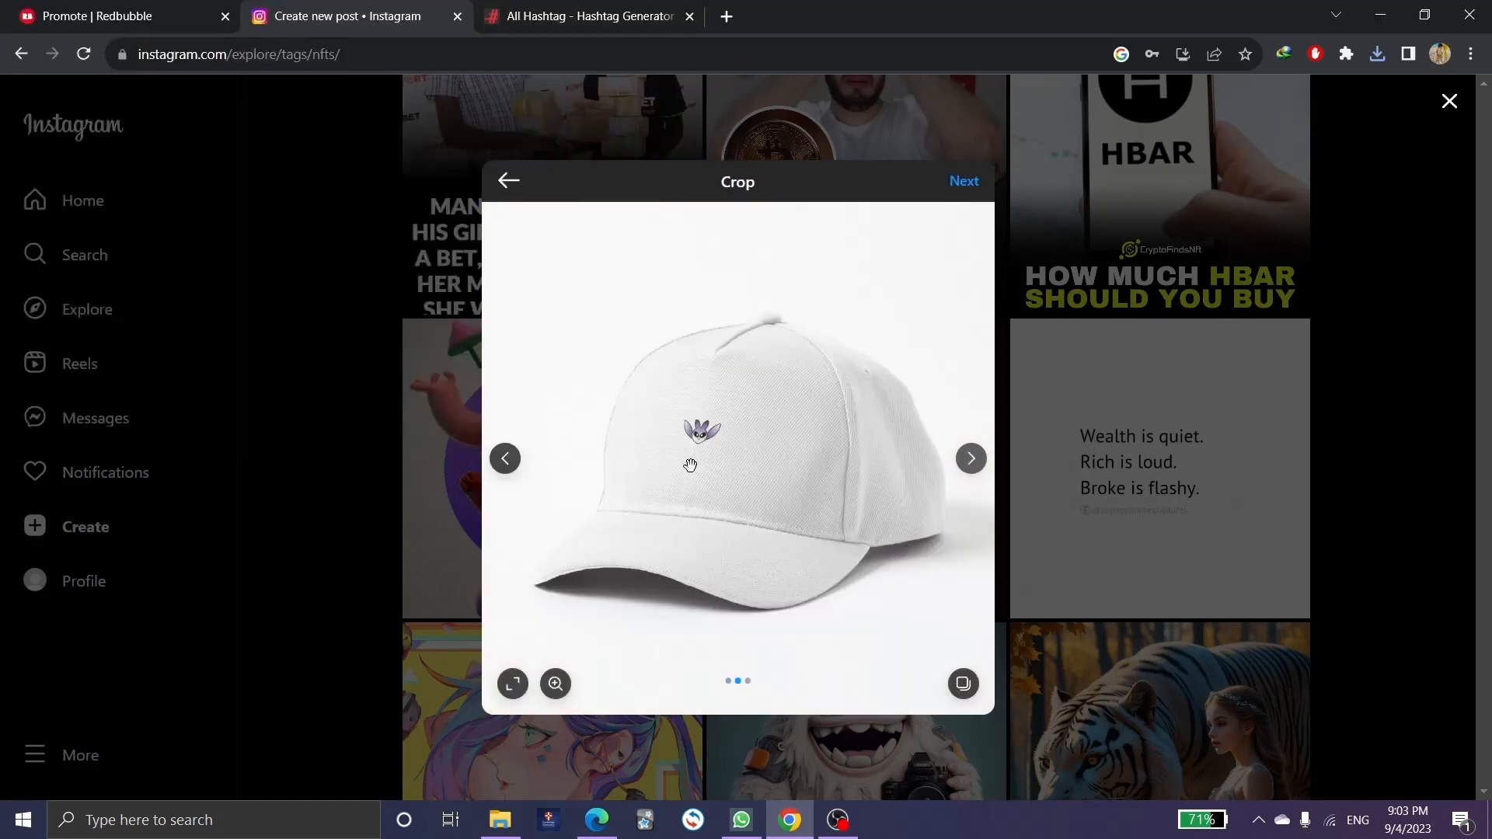
pyautogui.click(506, 458)
pyautogui.click(970, 459)
pyautogui.click(970, 458)
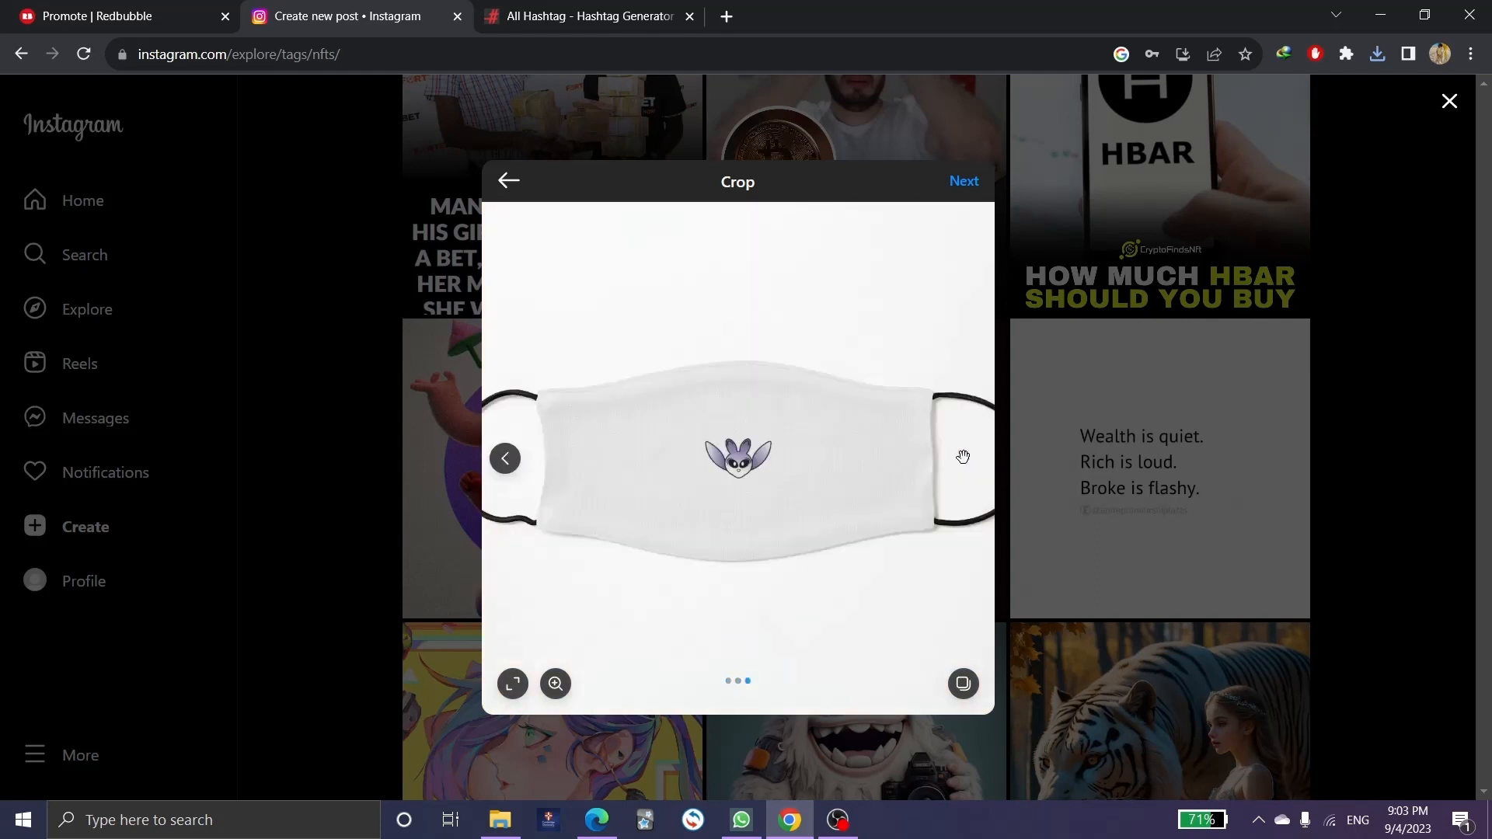
pyautogui.click(505, 458)
pyautogui.click(505, 458)
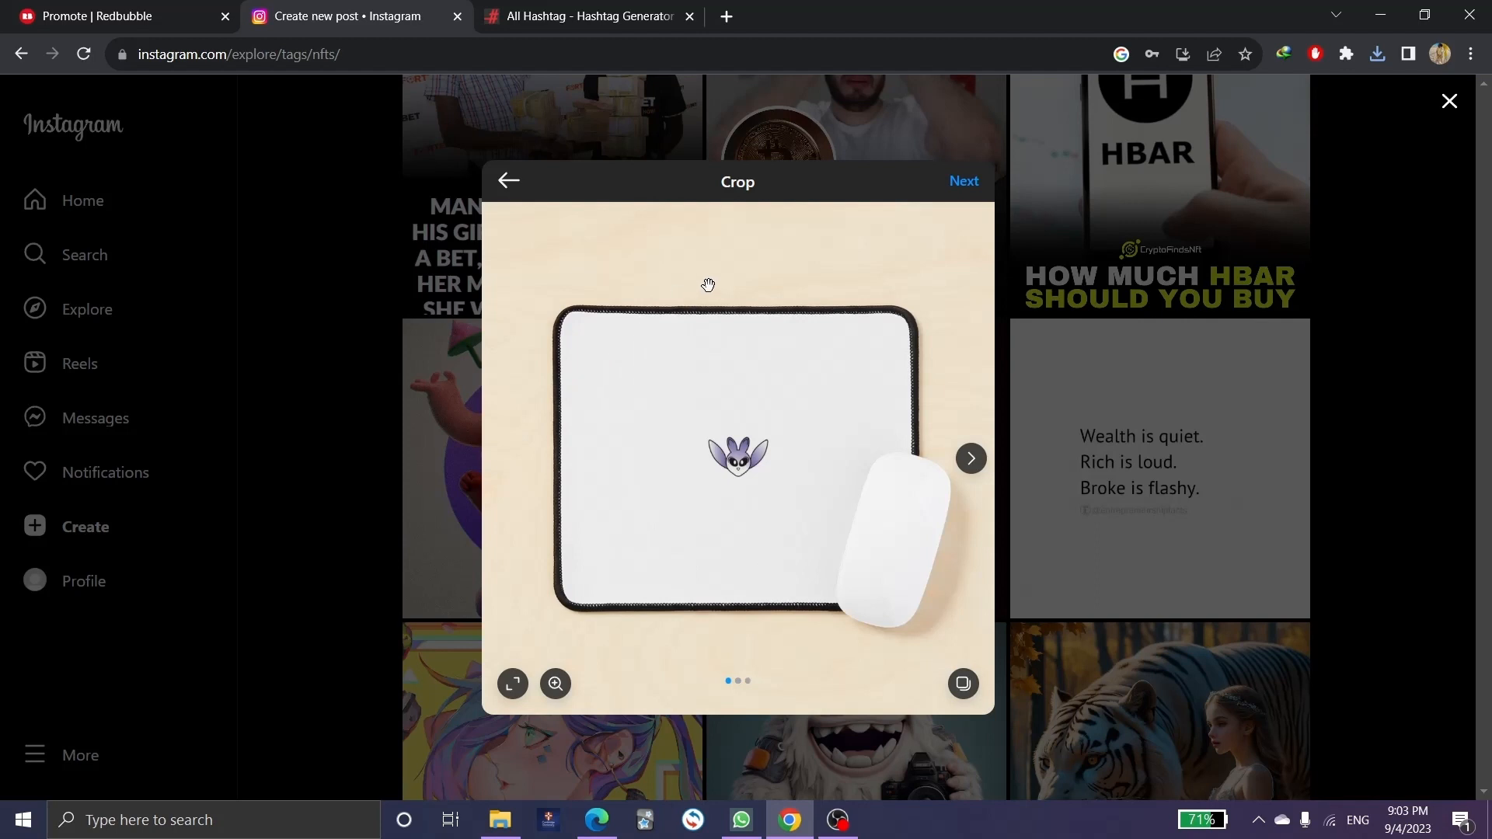
pyautogui.click(964, 181)
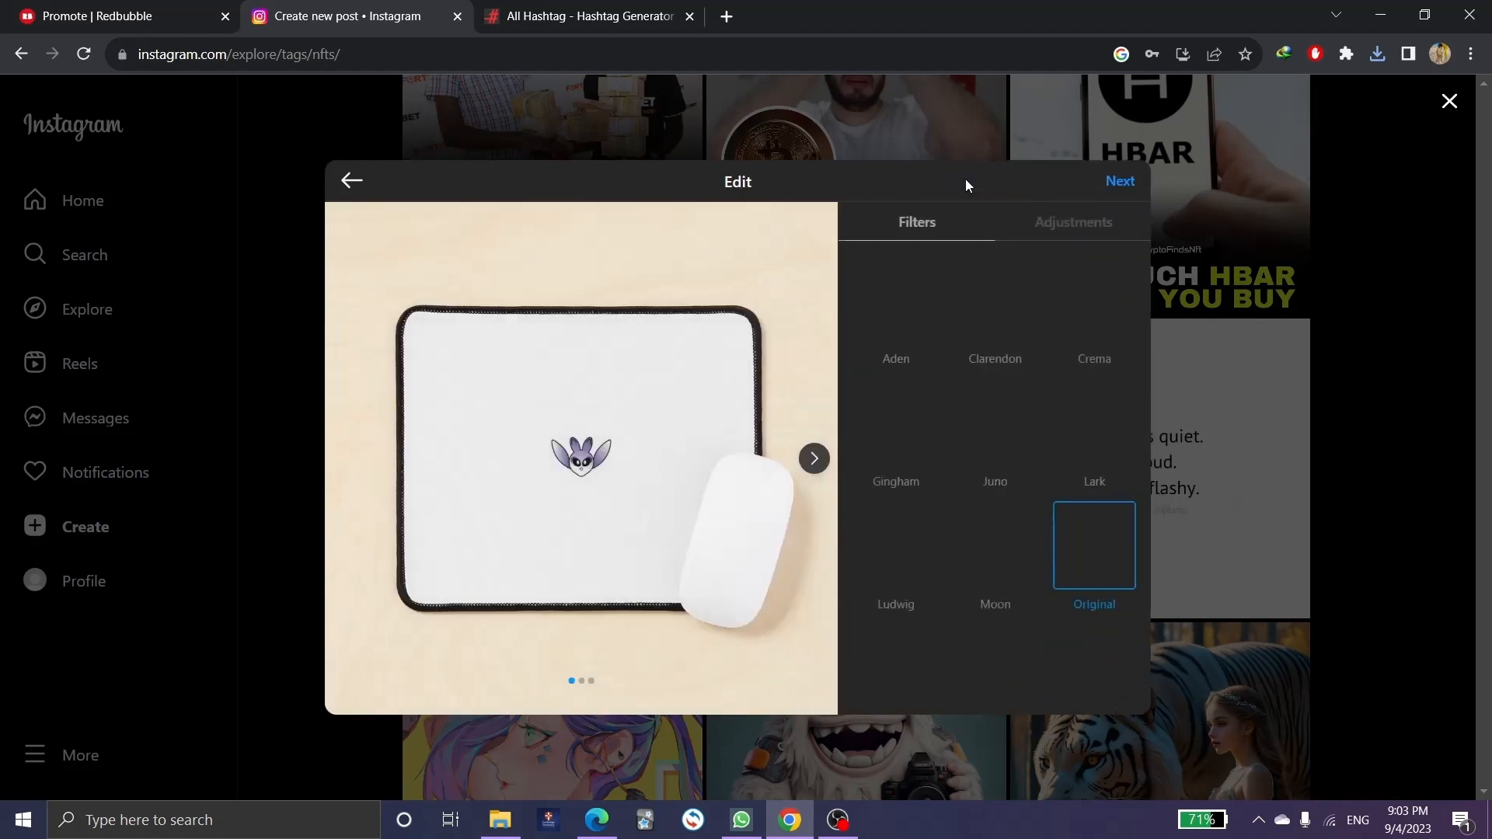
pyautogui.click(1129, 183)
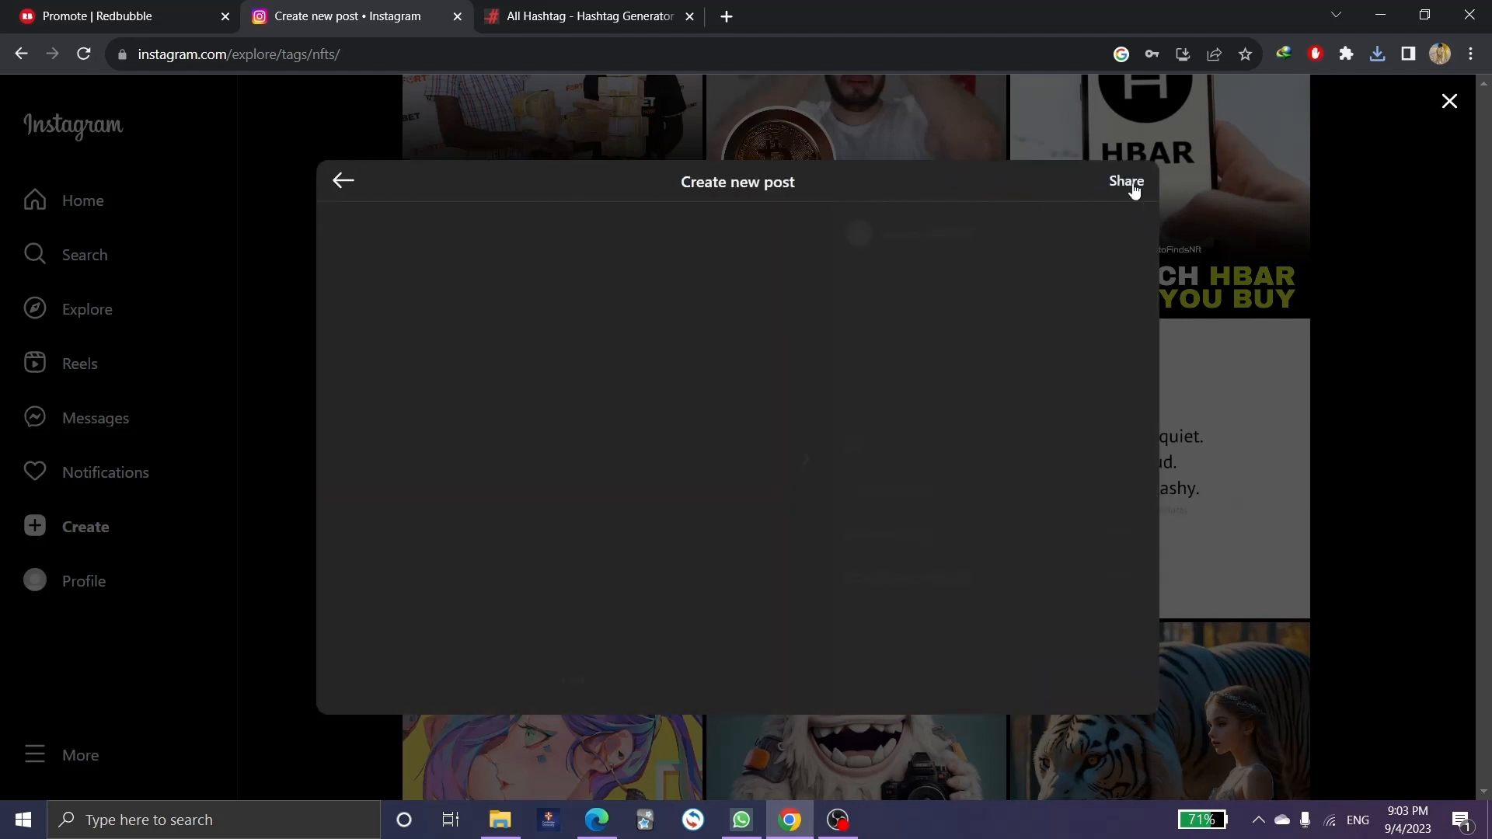
# Paste the copied Redbubble hashtags into the caption, reaching 380 of 2,200 characters.
pyautogui.rightClick(850, 285)
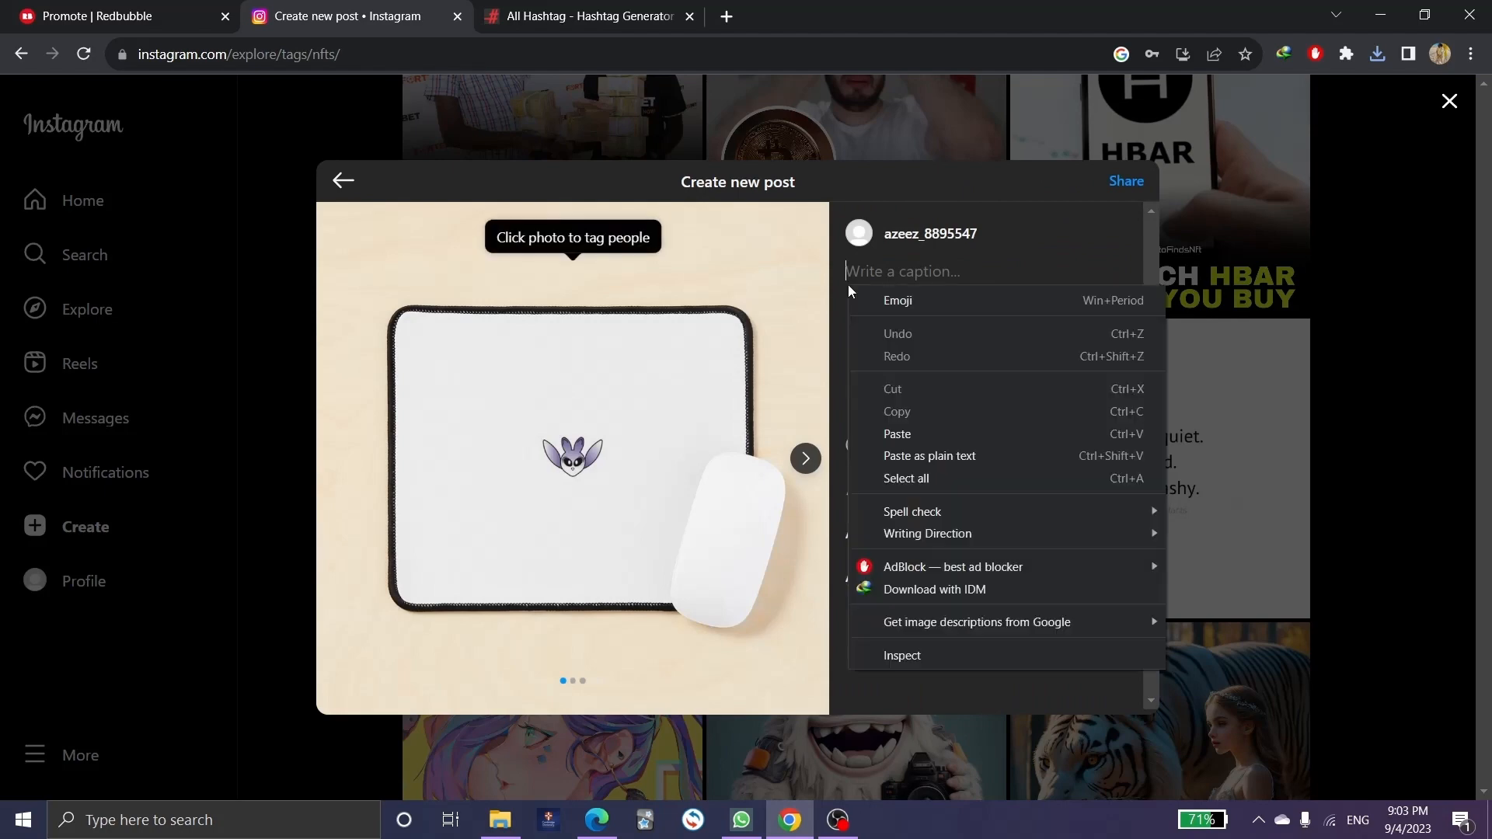
pyautogui.click(930, 431)
pyautogui.scroll(3, 921, 366)
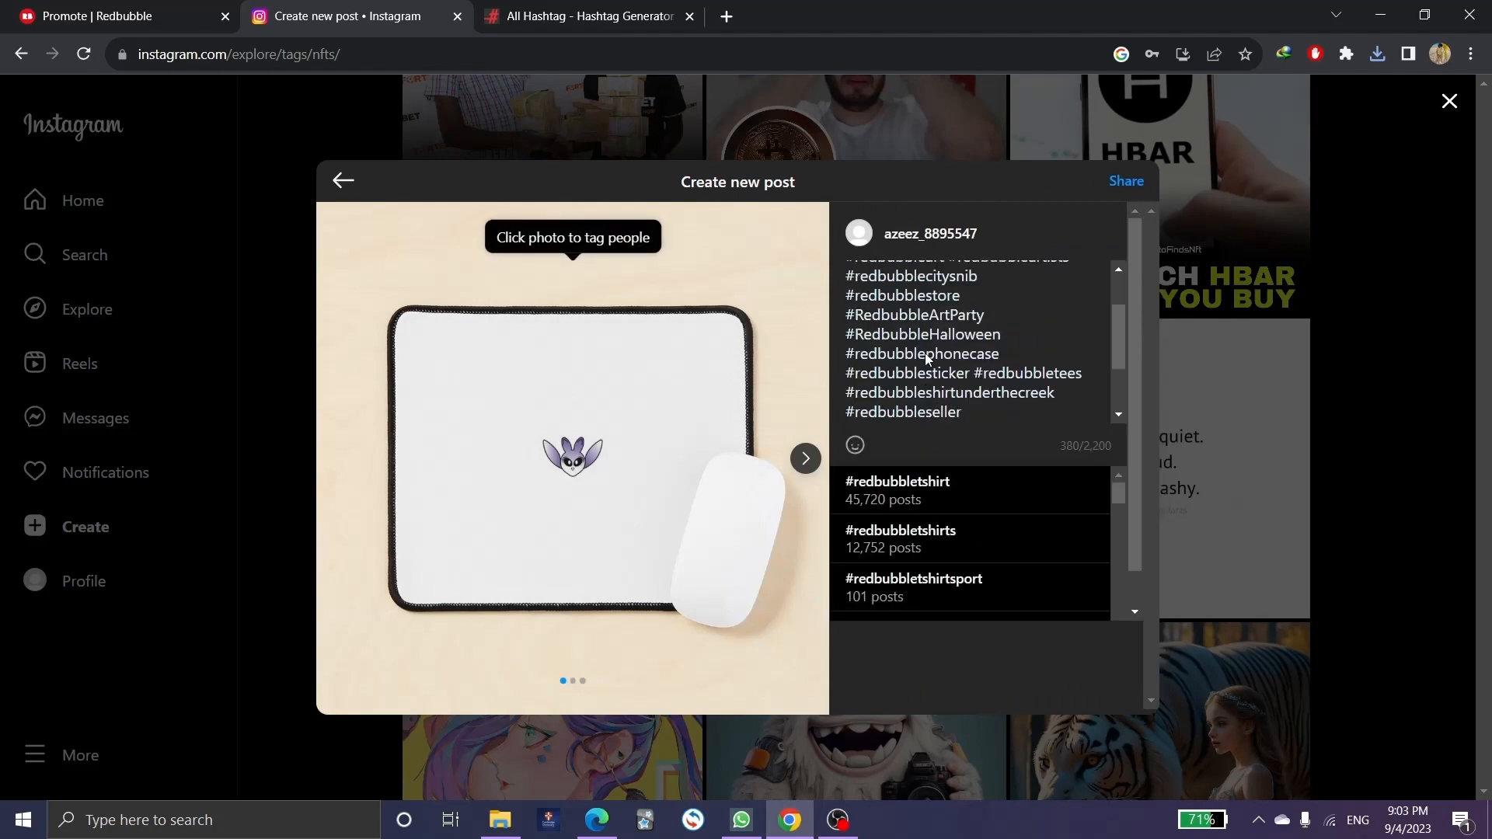
pyautogui.click(590, 15)
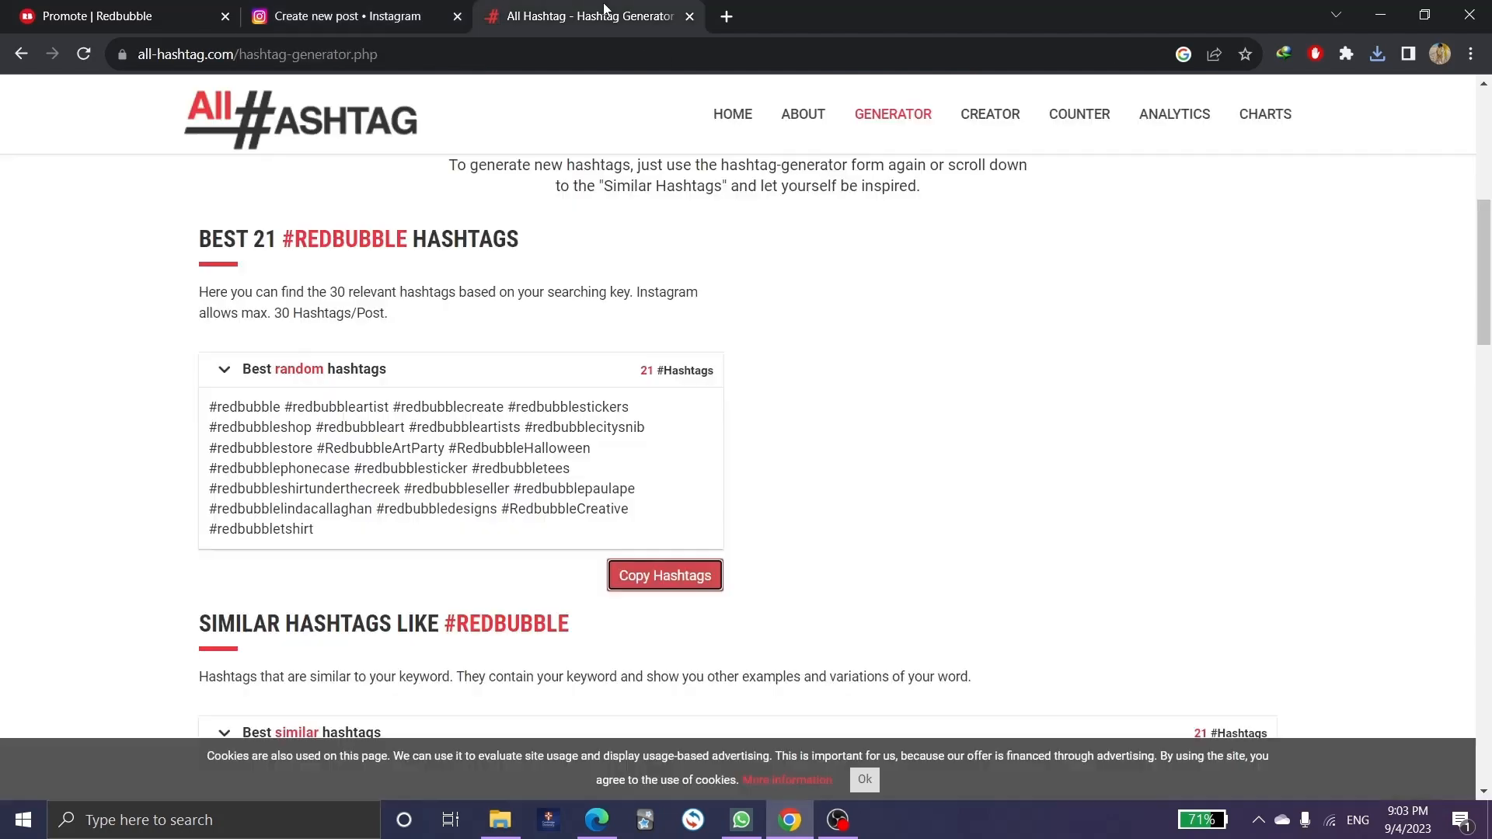
pyautogui.click(364, 16)
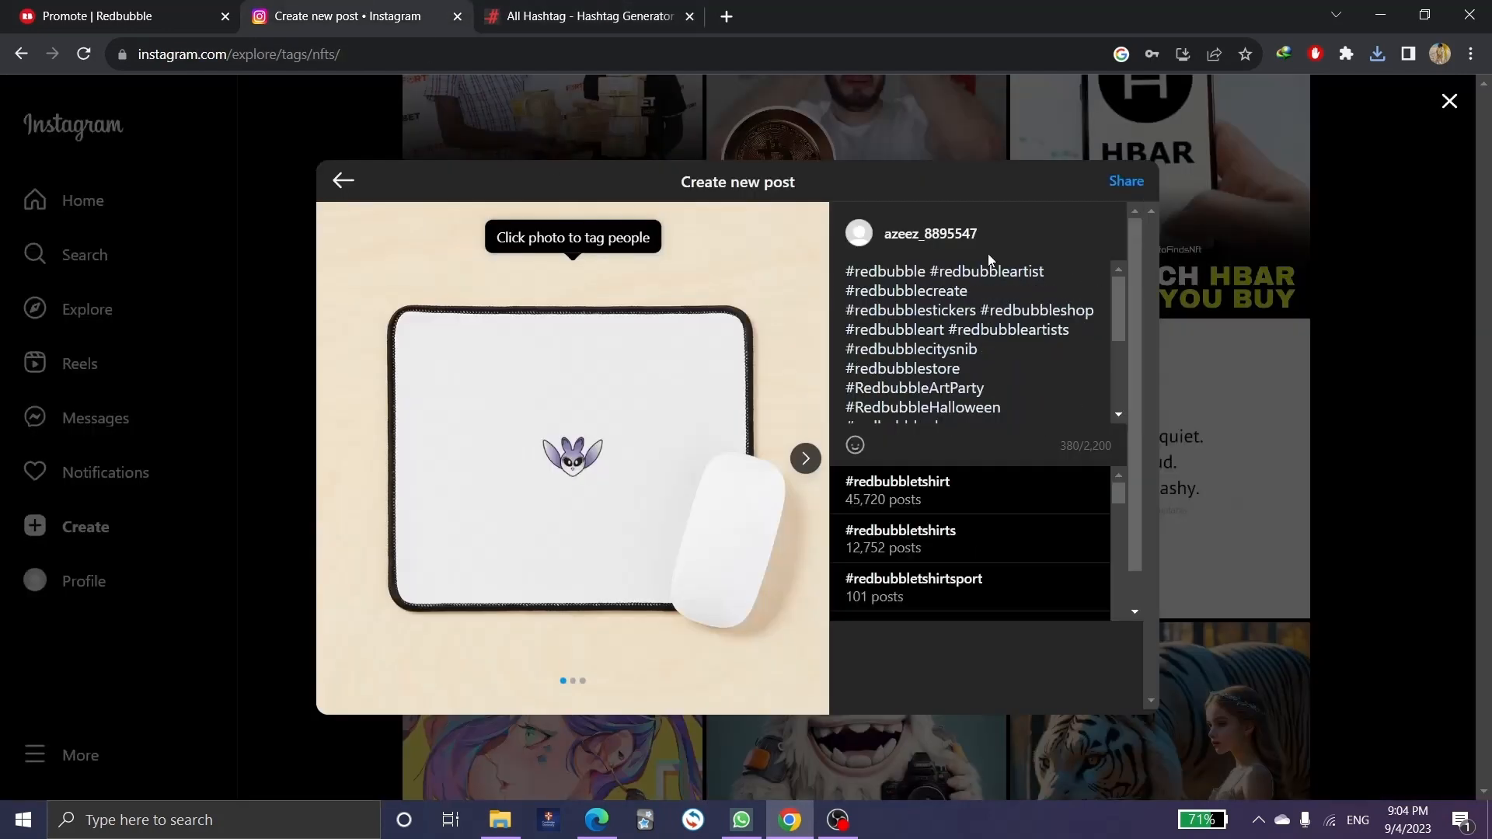
pyautogui.click(897, 268)
pyautogui.click(923, 258)
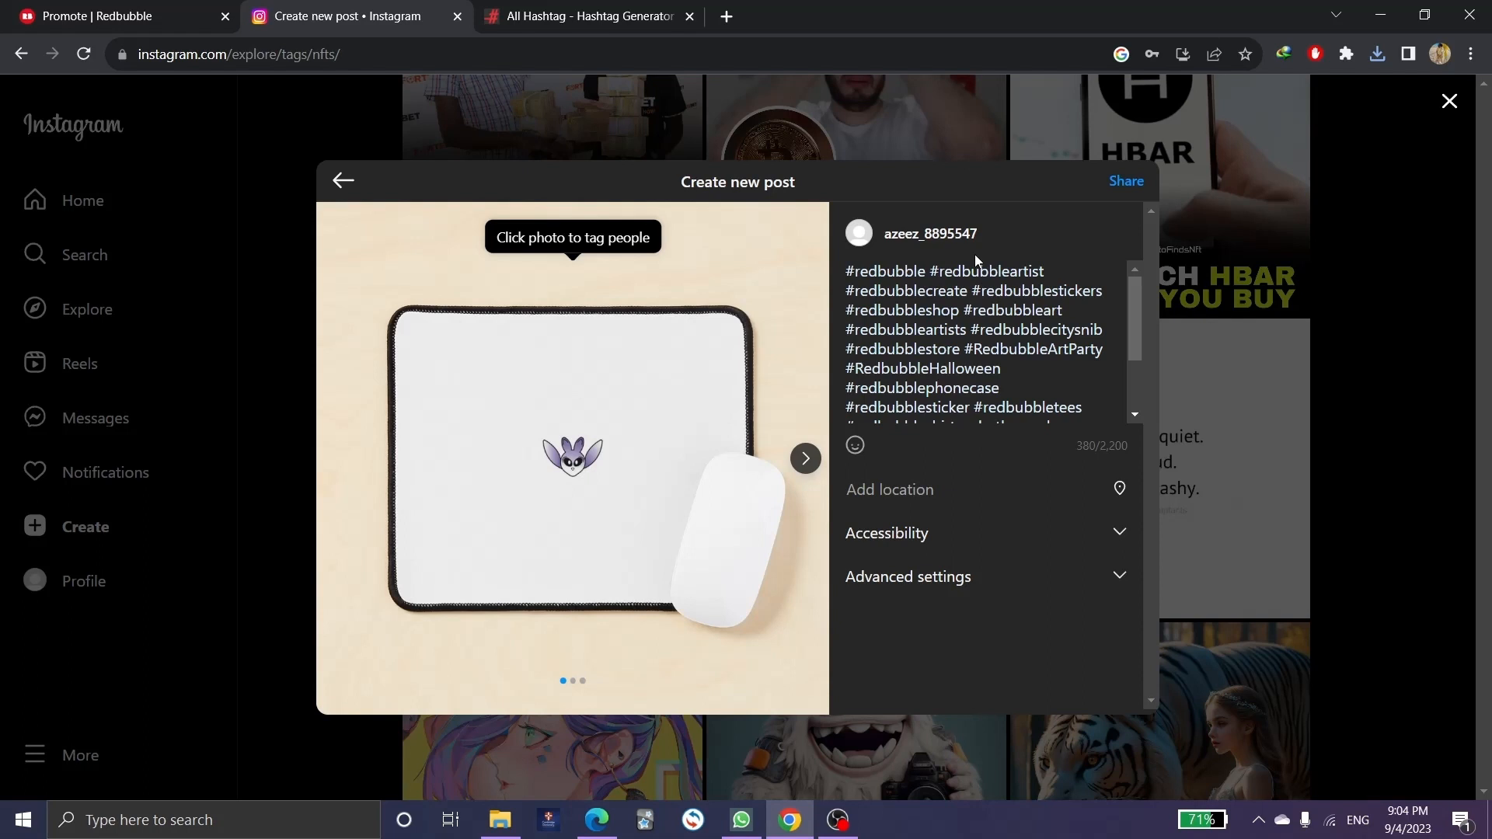
pyautogui.scroll(-2, 953, 326)
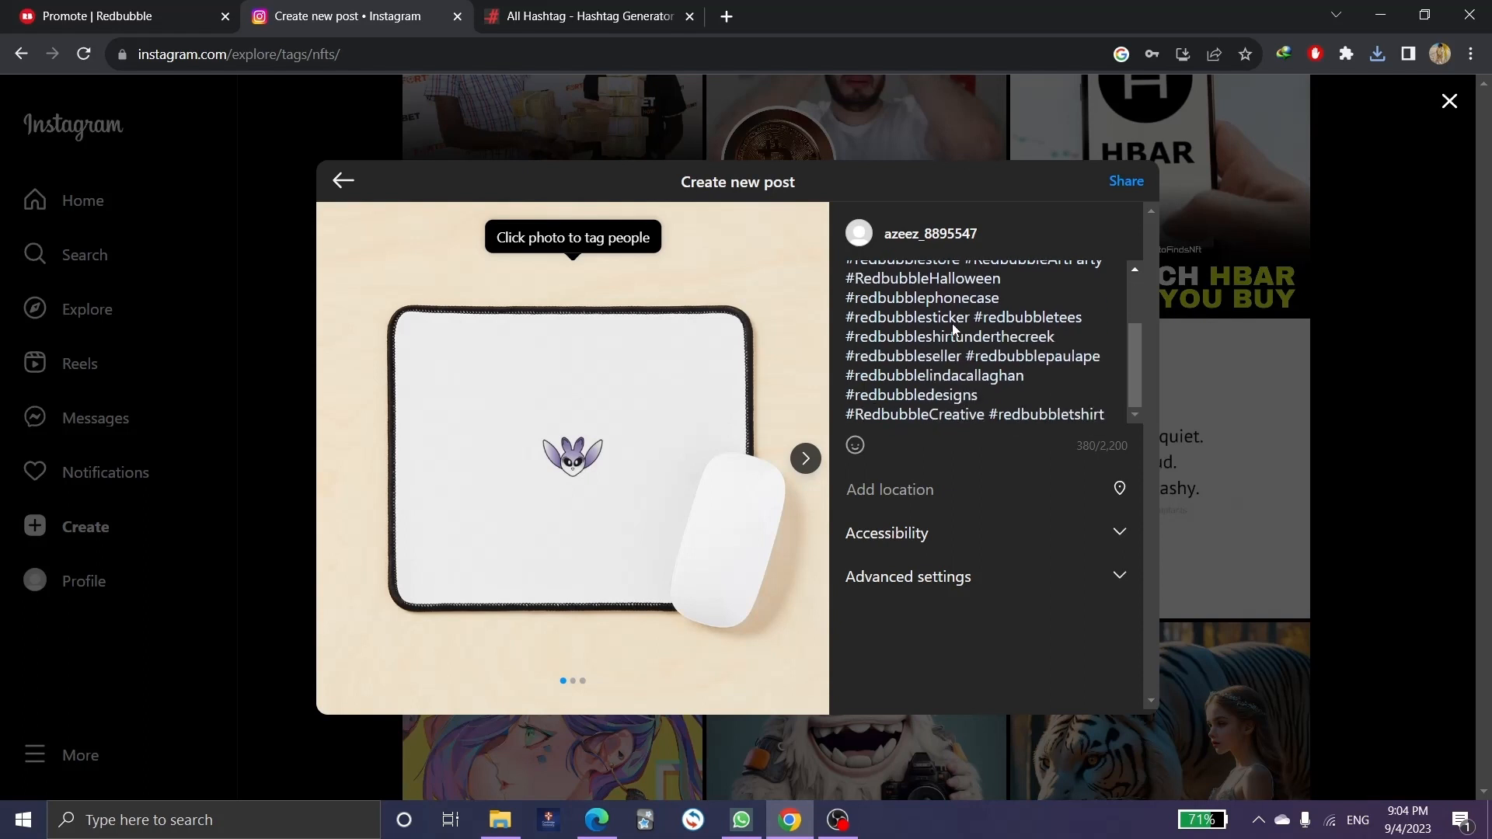
pyautogui.scroll(3, 952, 326)
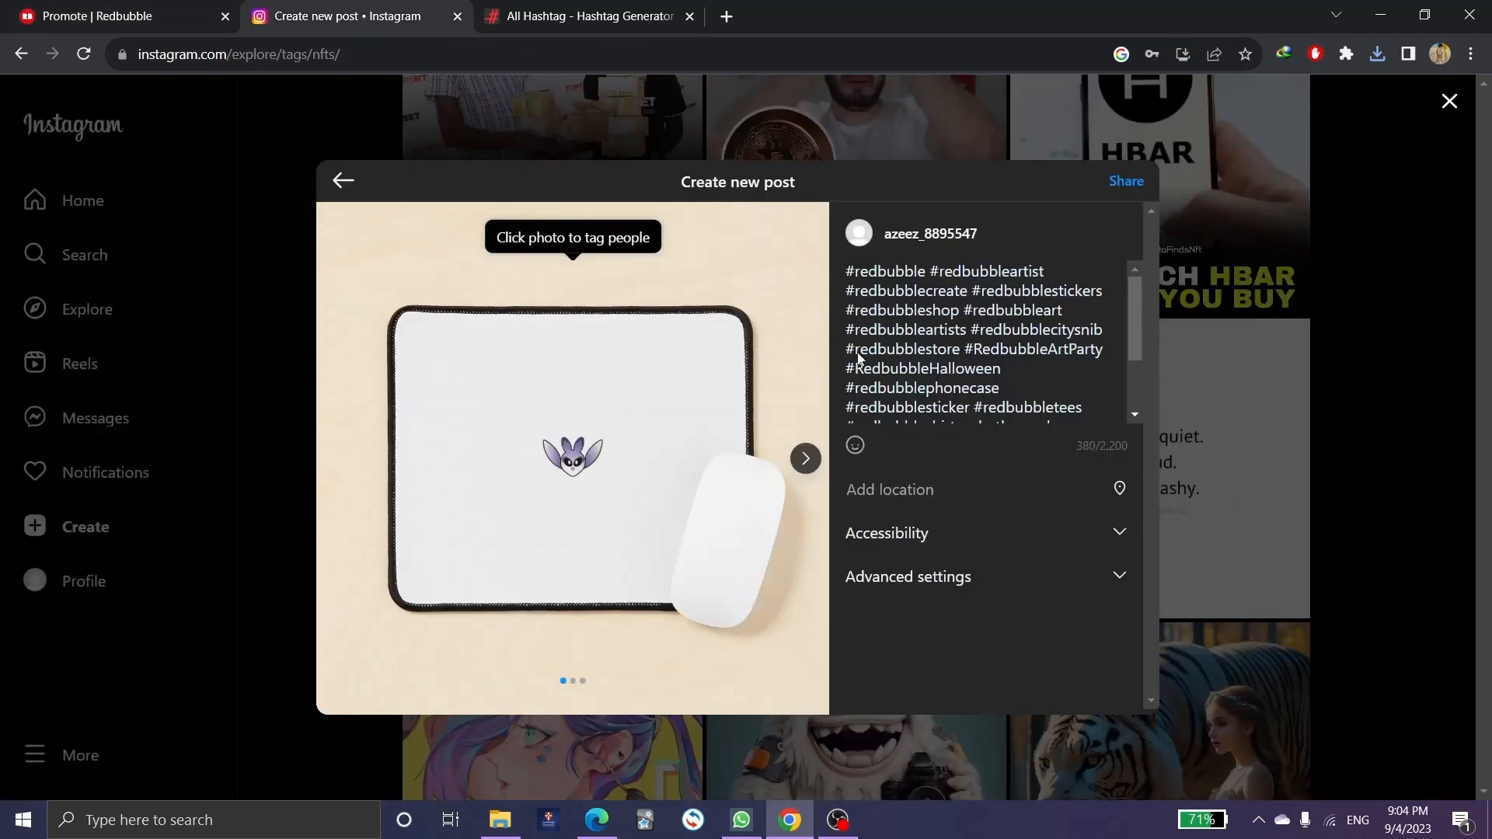